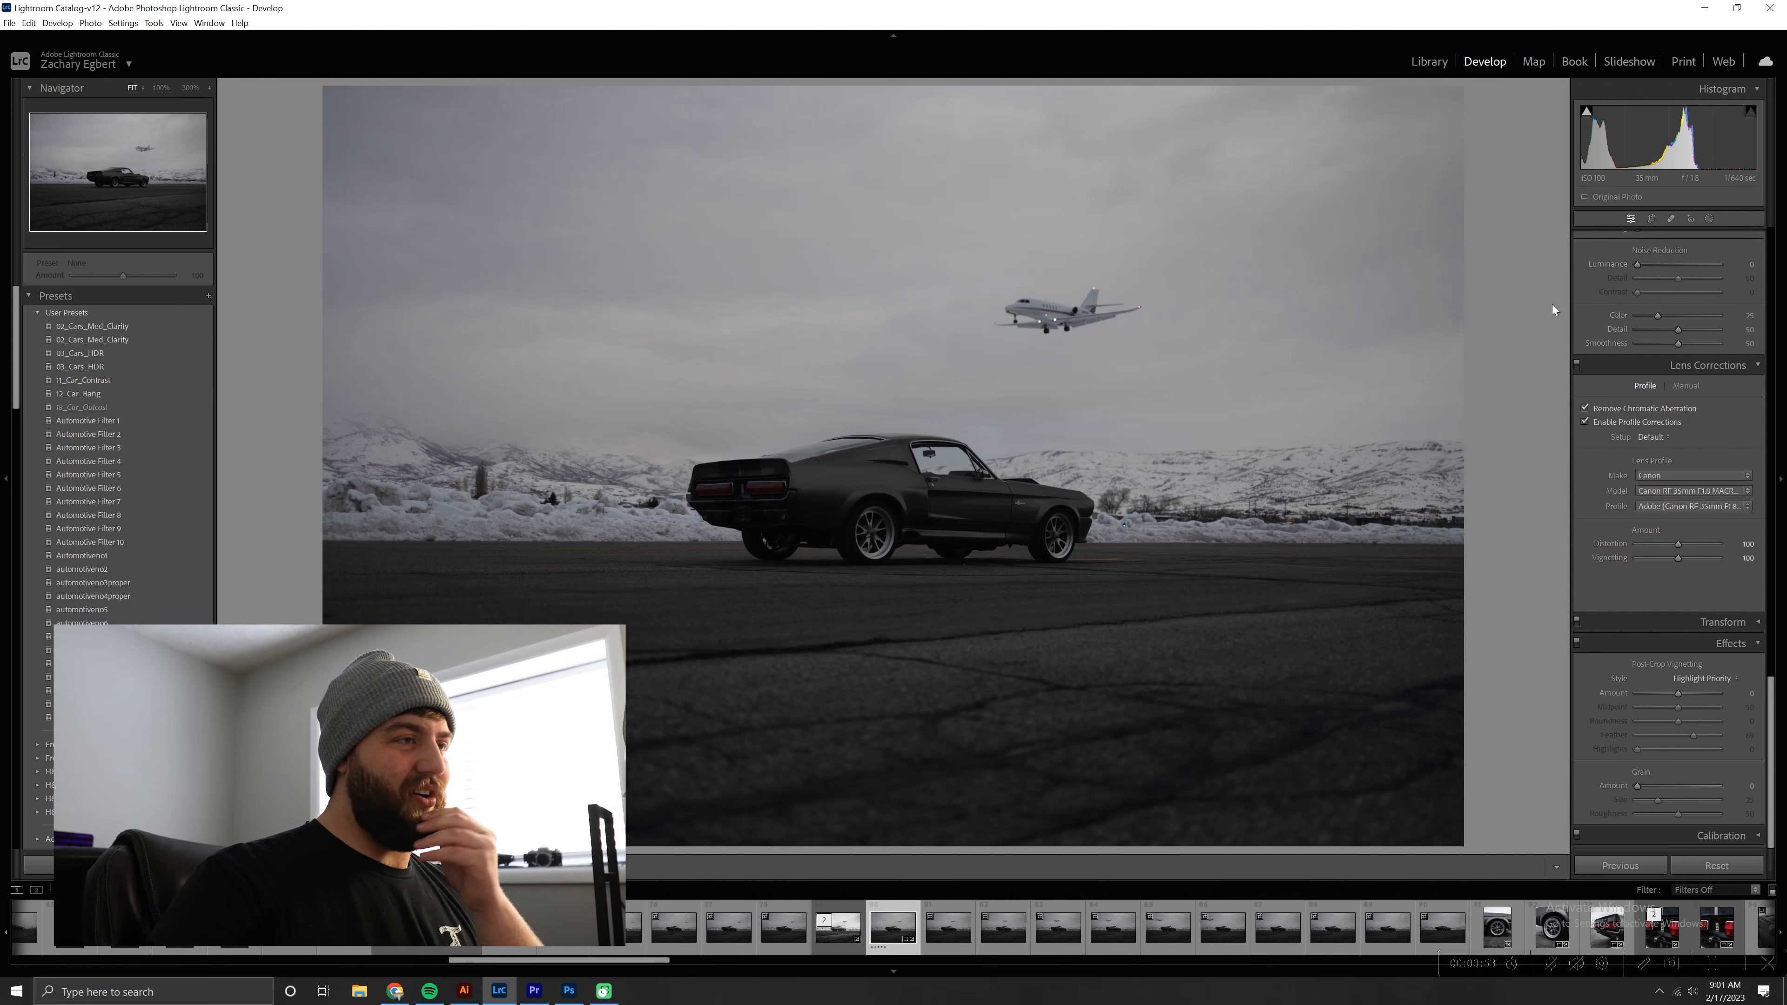
- Set the car photo's exposure to +1.00 and contrast to +74
scroll(1643, 398, "up", 15)
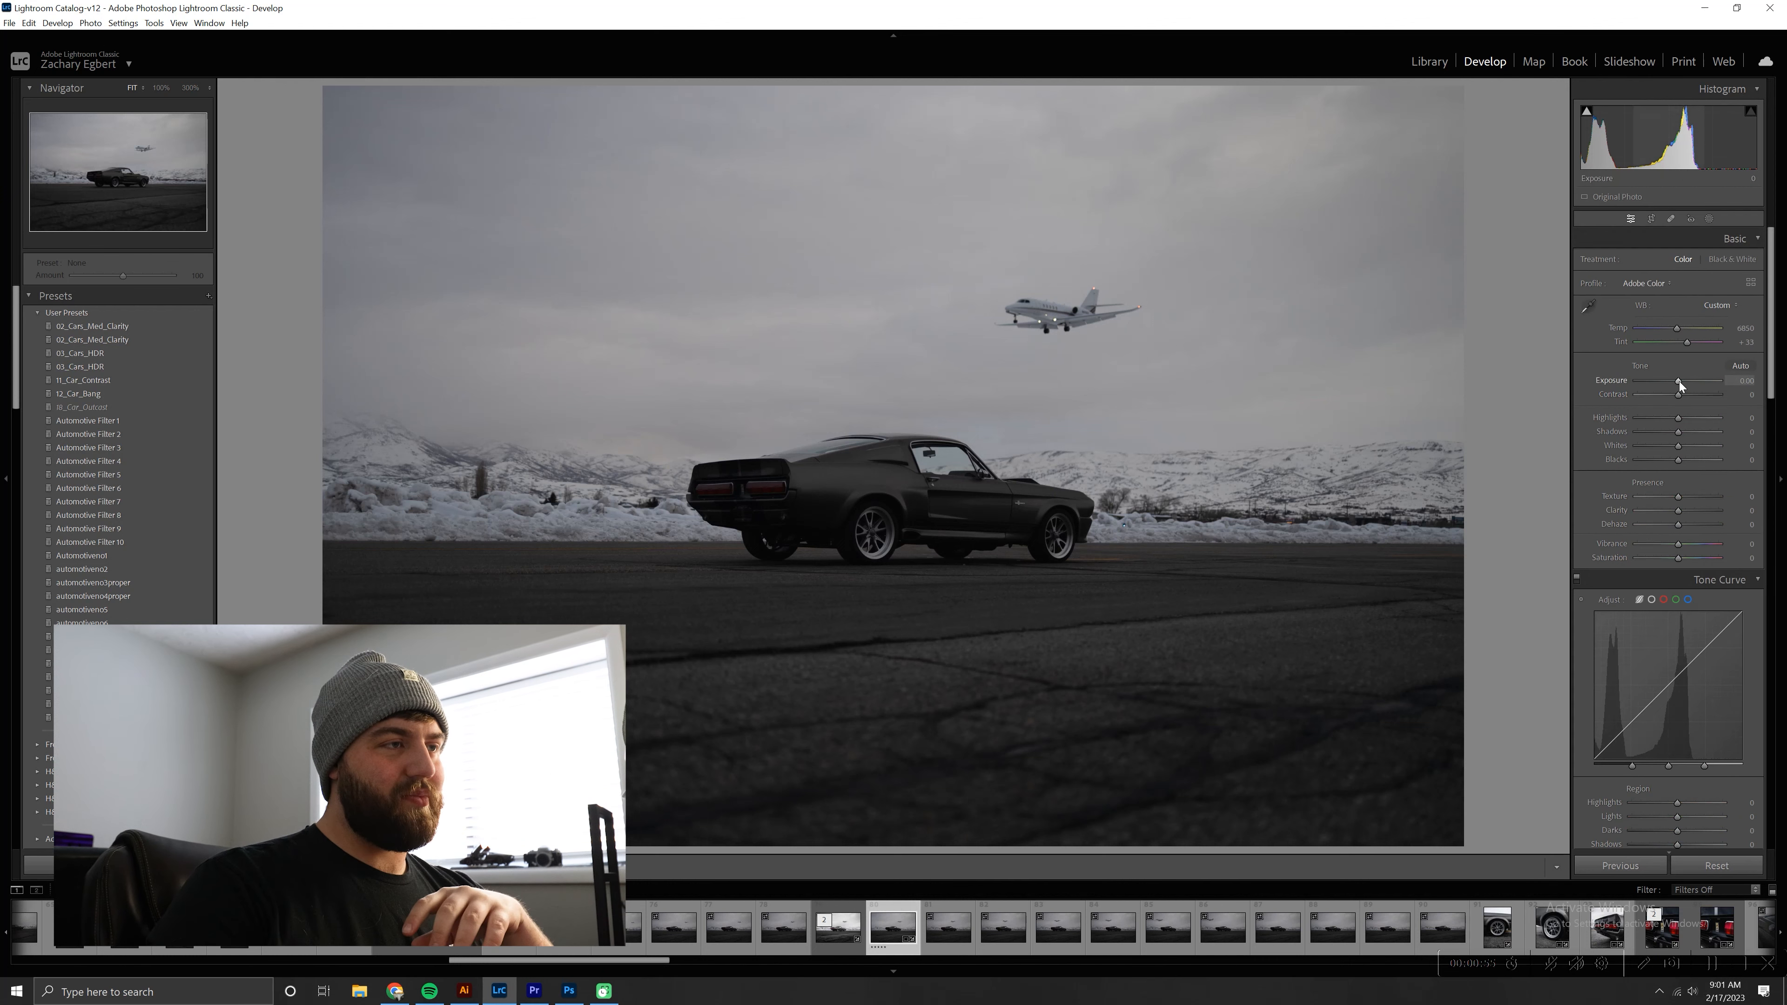
left_click_drag(1680, 382, 1688, 383)
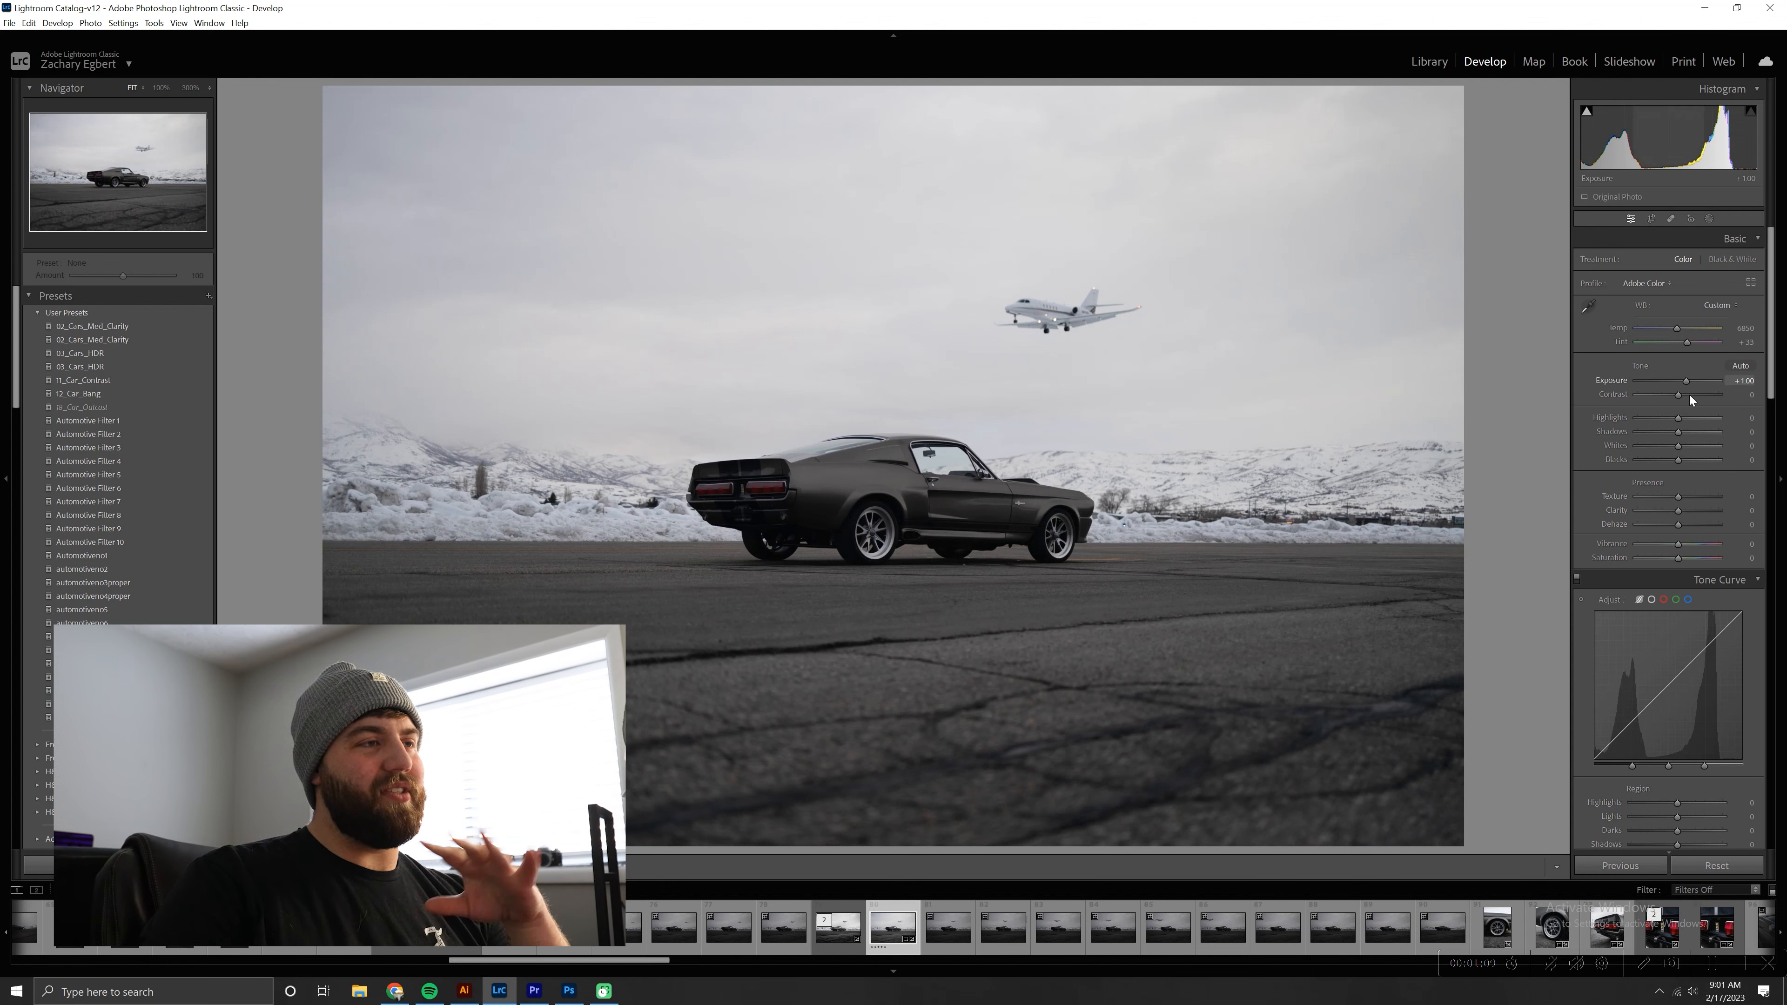
left_click_drag(1678, 397, 1709, 399)
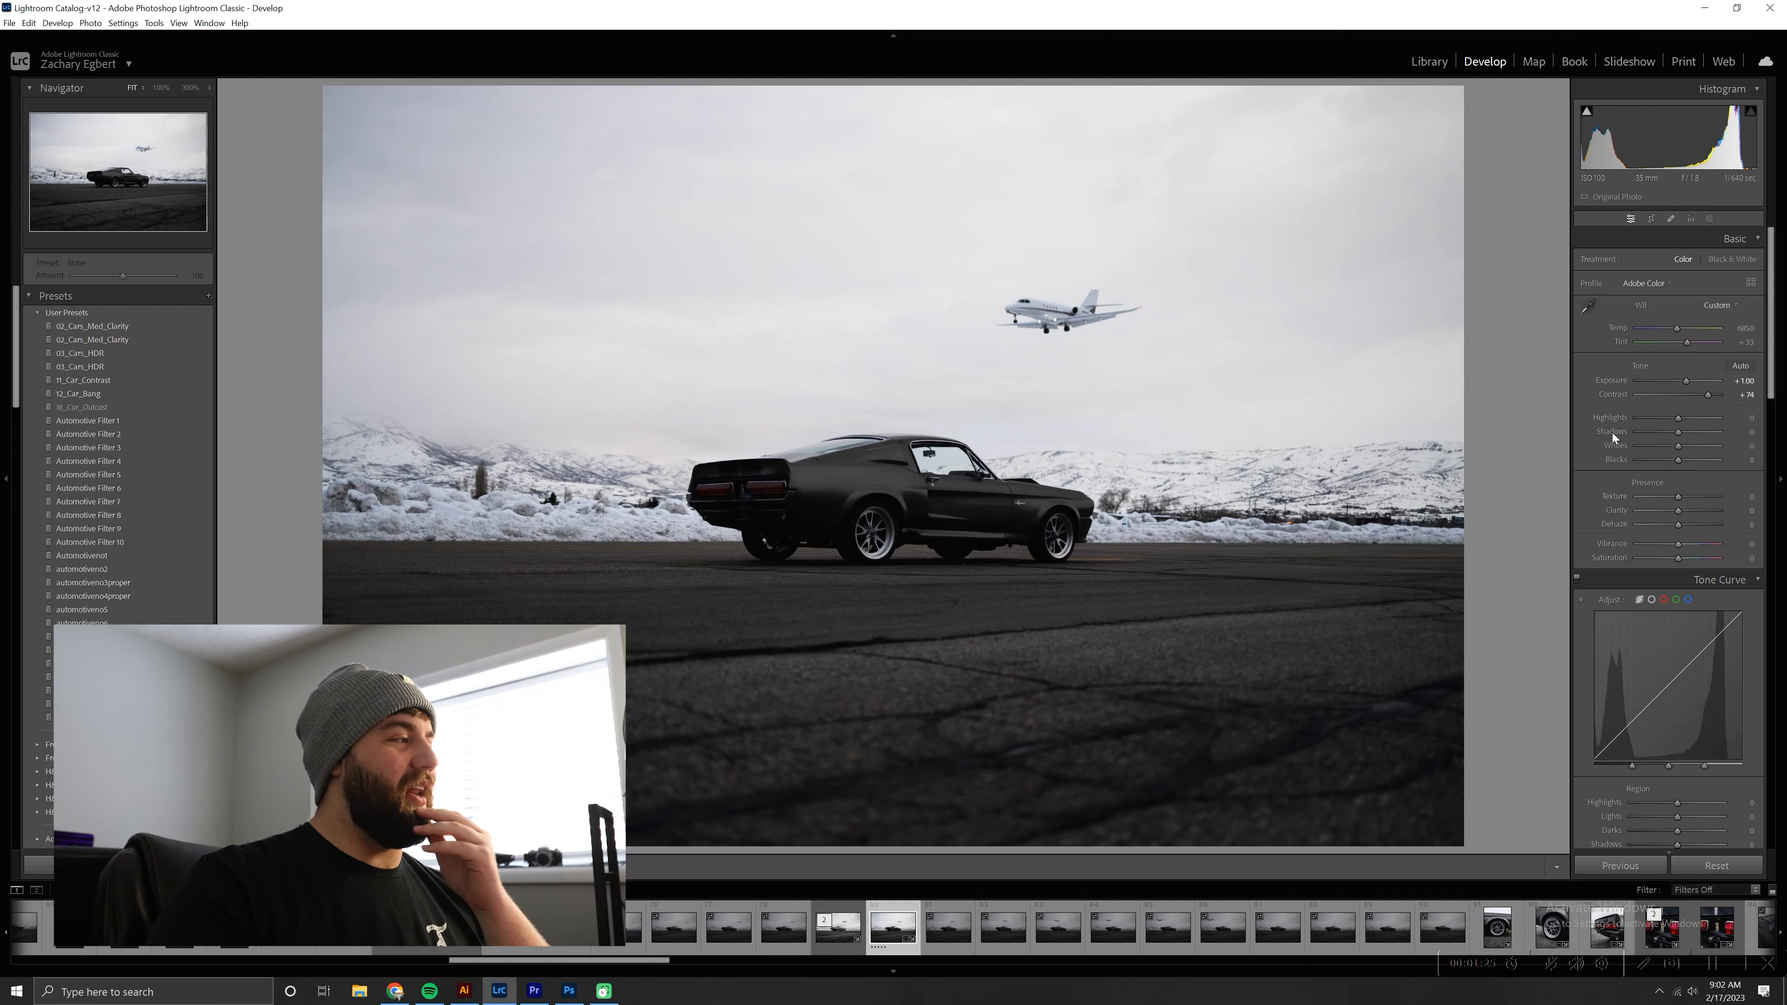
- Set highlights to -66, shadows to +27, whites to +13, clarity to +52 and vibrance to +29
left_click_drag(1659, 425, 1653, 426)
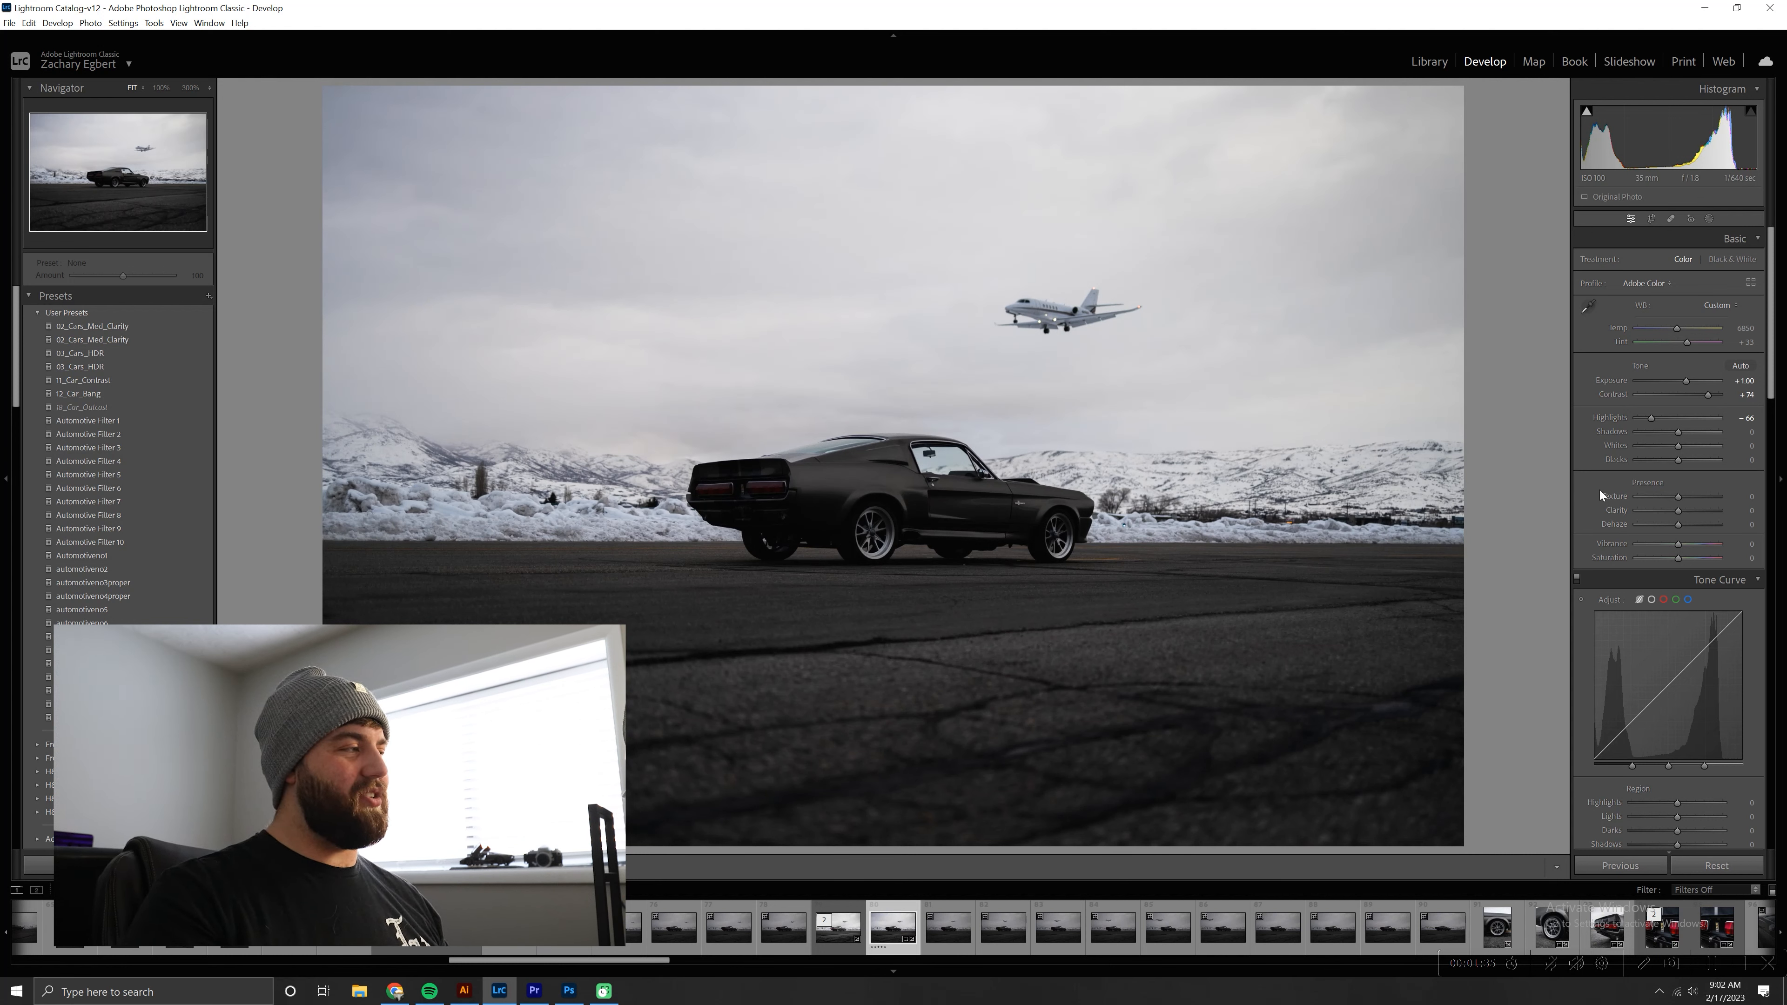
left_click_drag(1677, 435, 1690, 437)
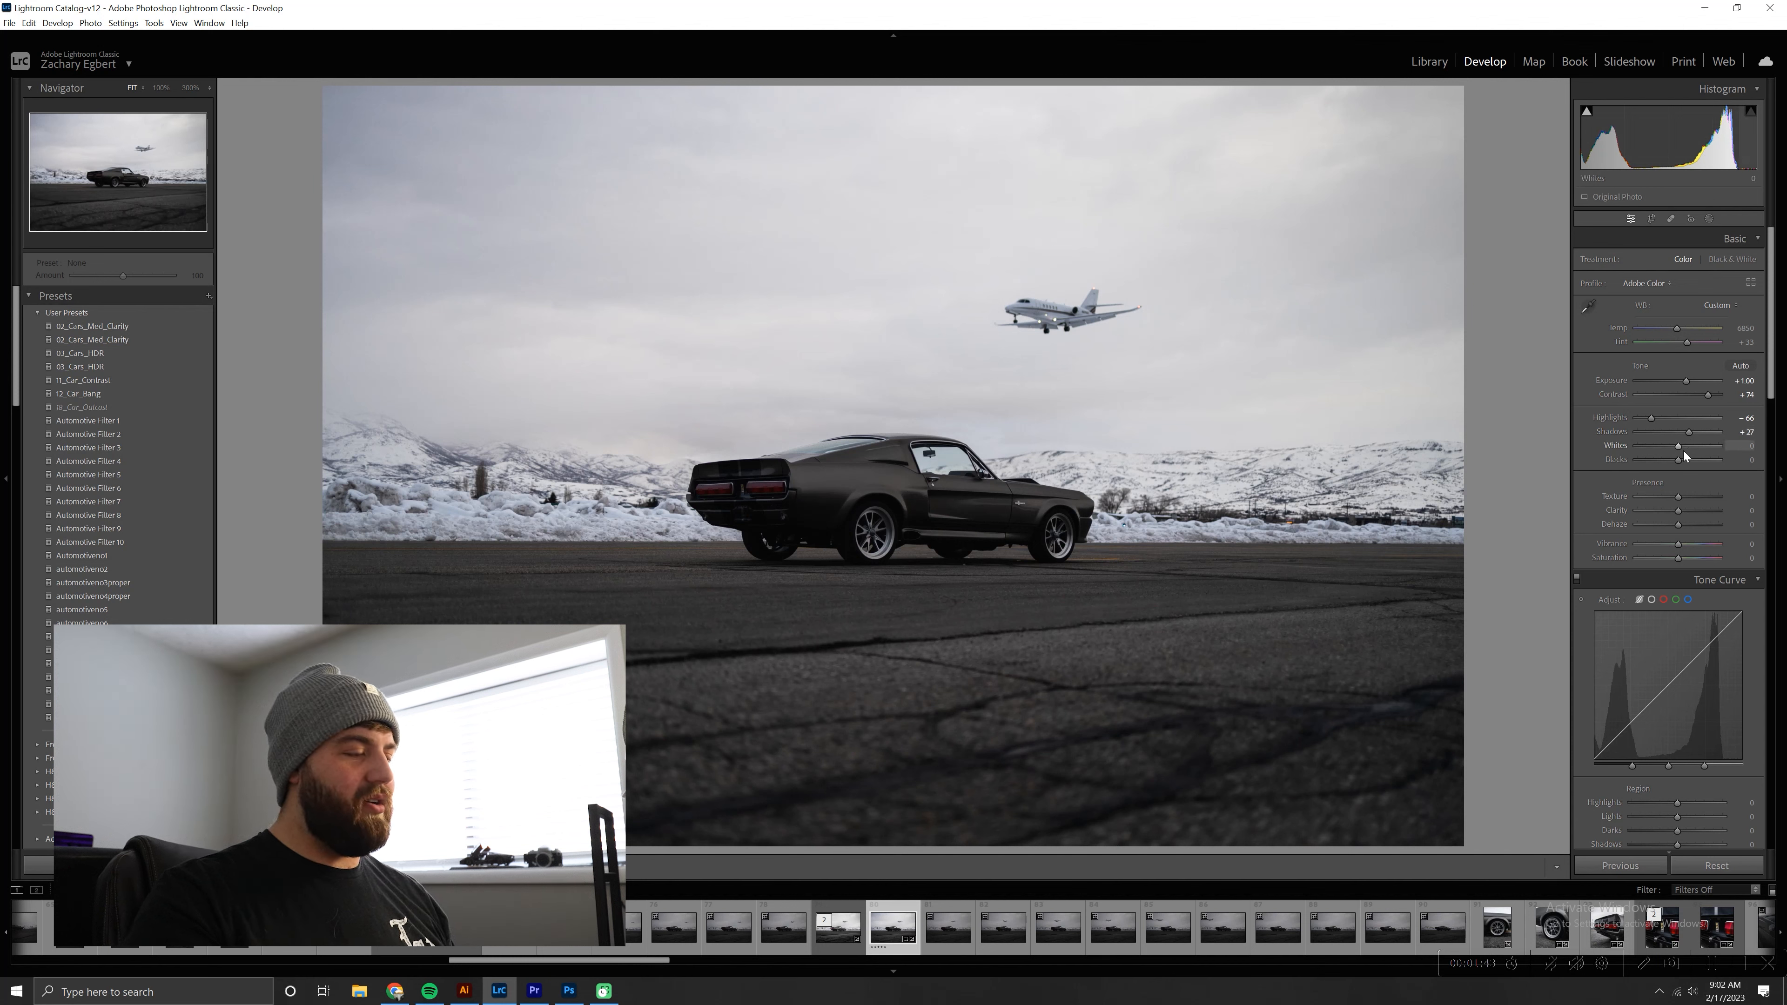
left_click_drag(1677, 448, 1686, 447)
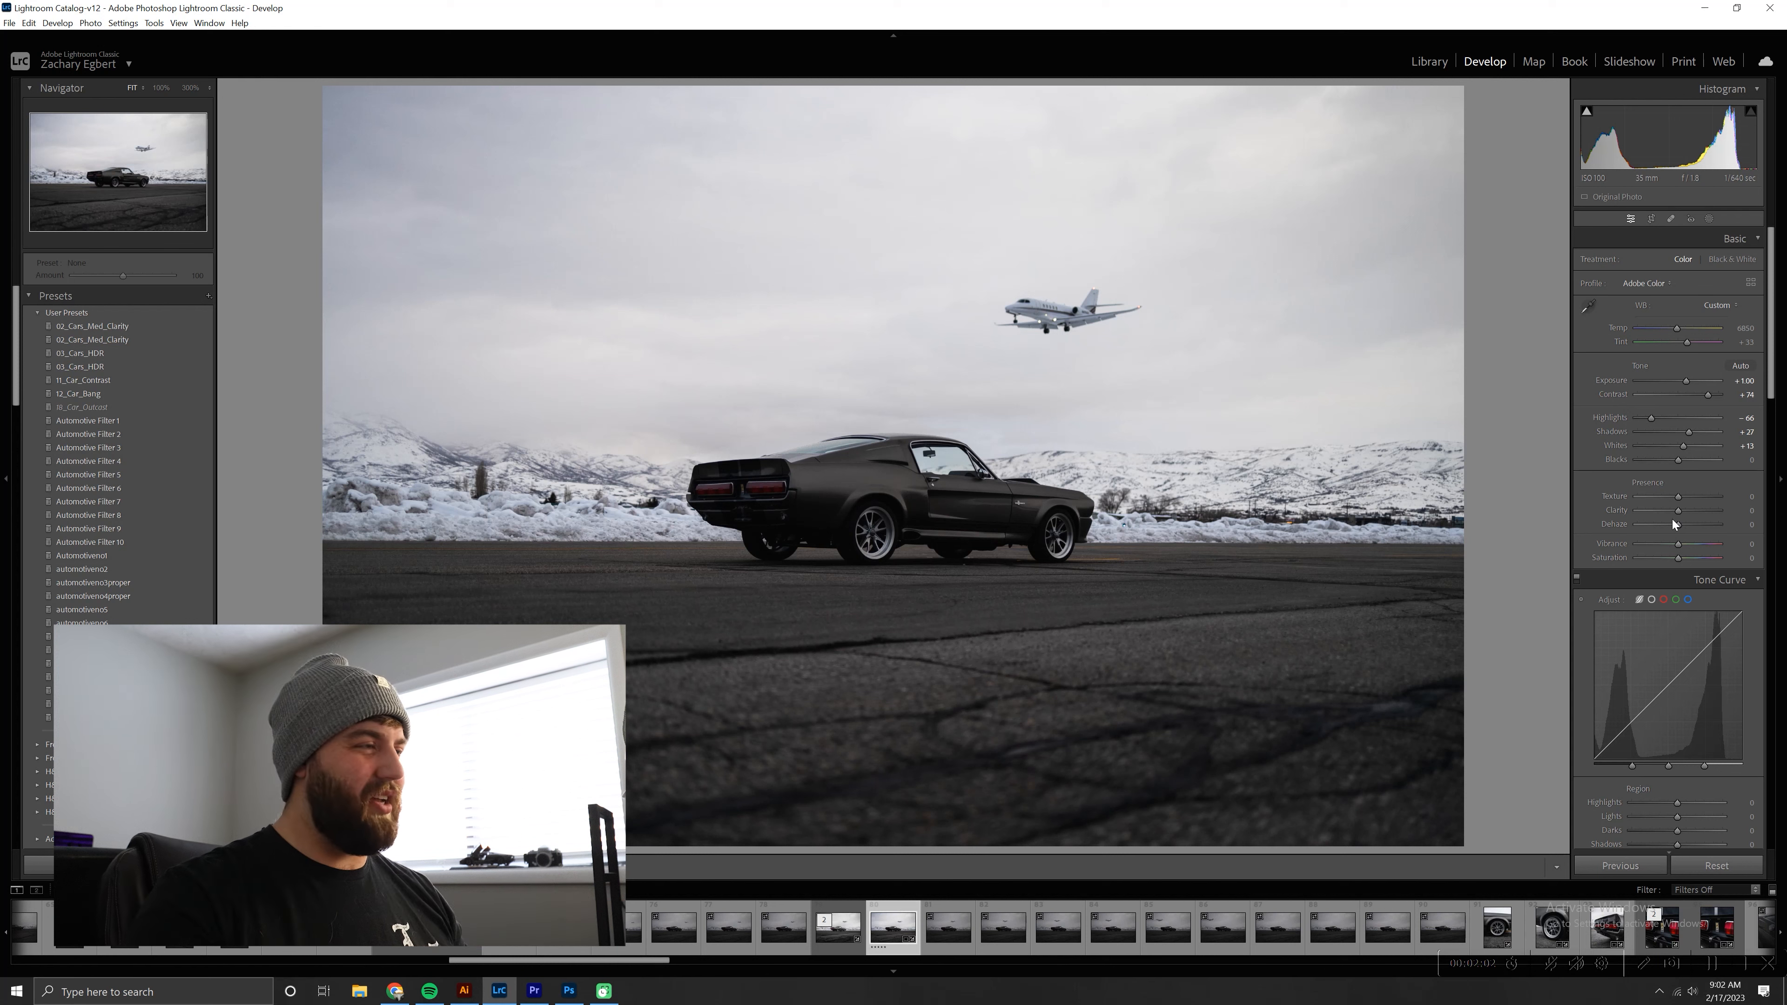
left_click_drag(1681, 512, 1702, 517)
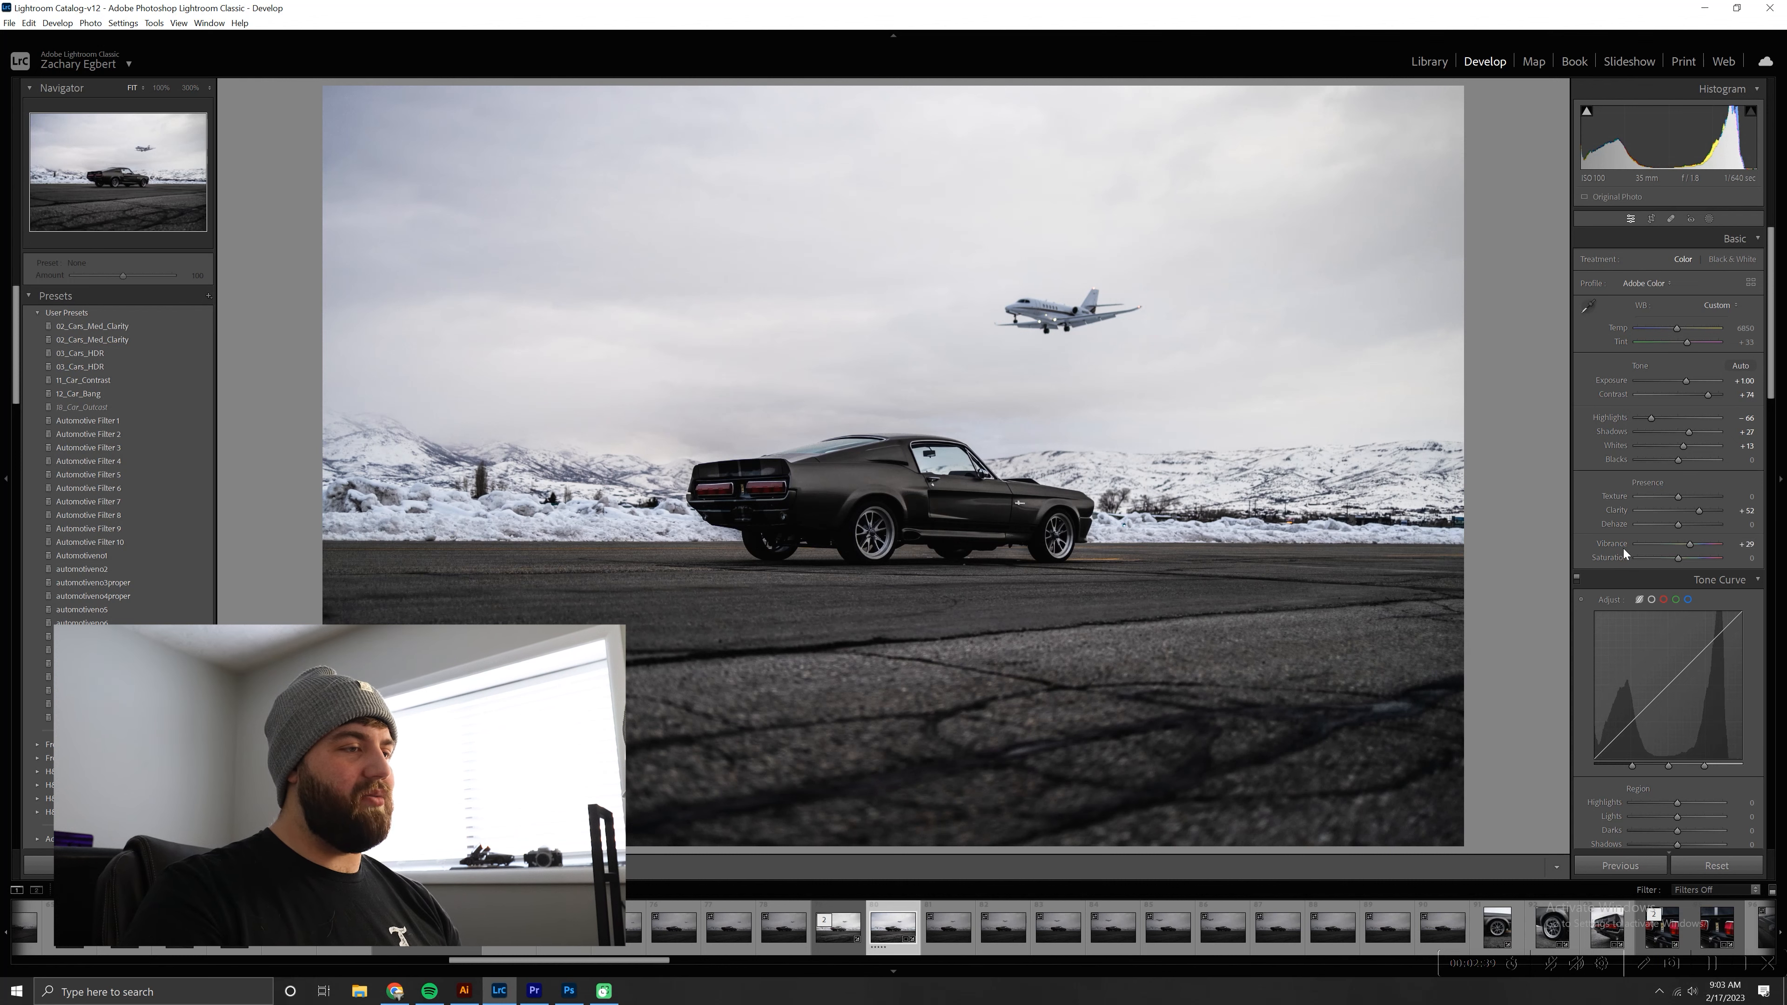
- Reduce the colour saturation: magenta and purple to -79, blue to -57, aqua to -82 and green to -75
scroll(1624, 549, "down", 10)
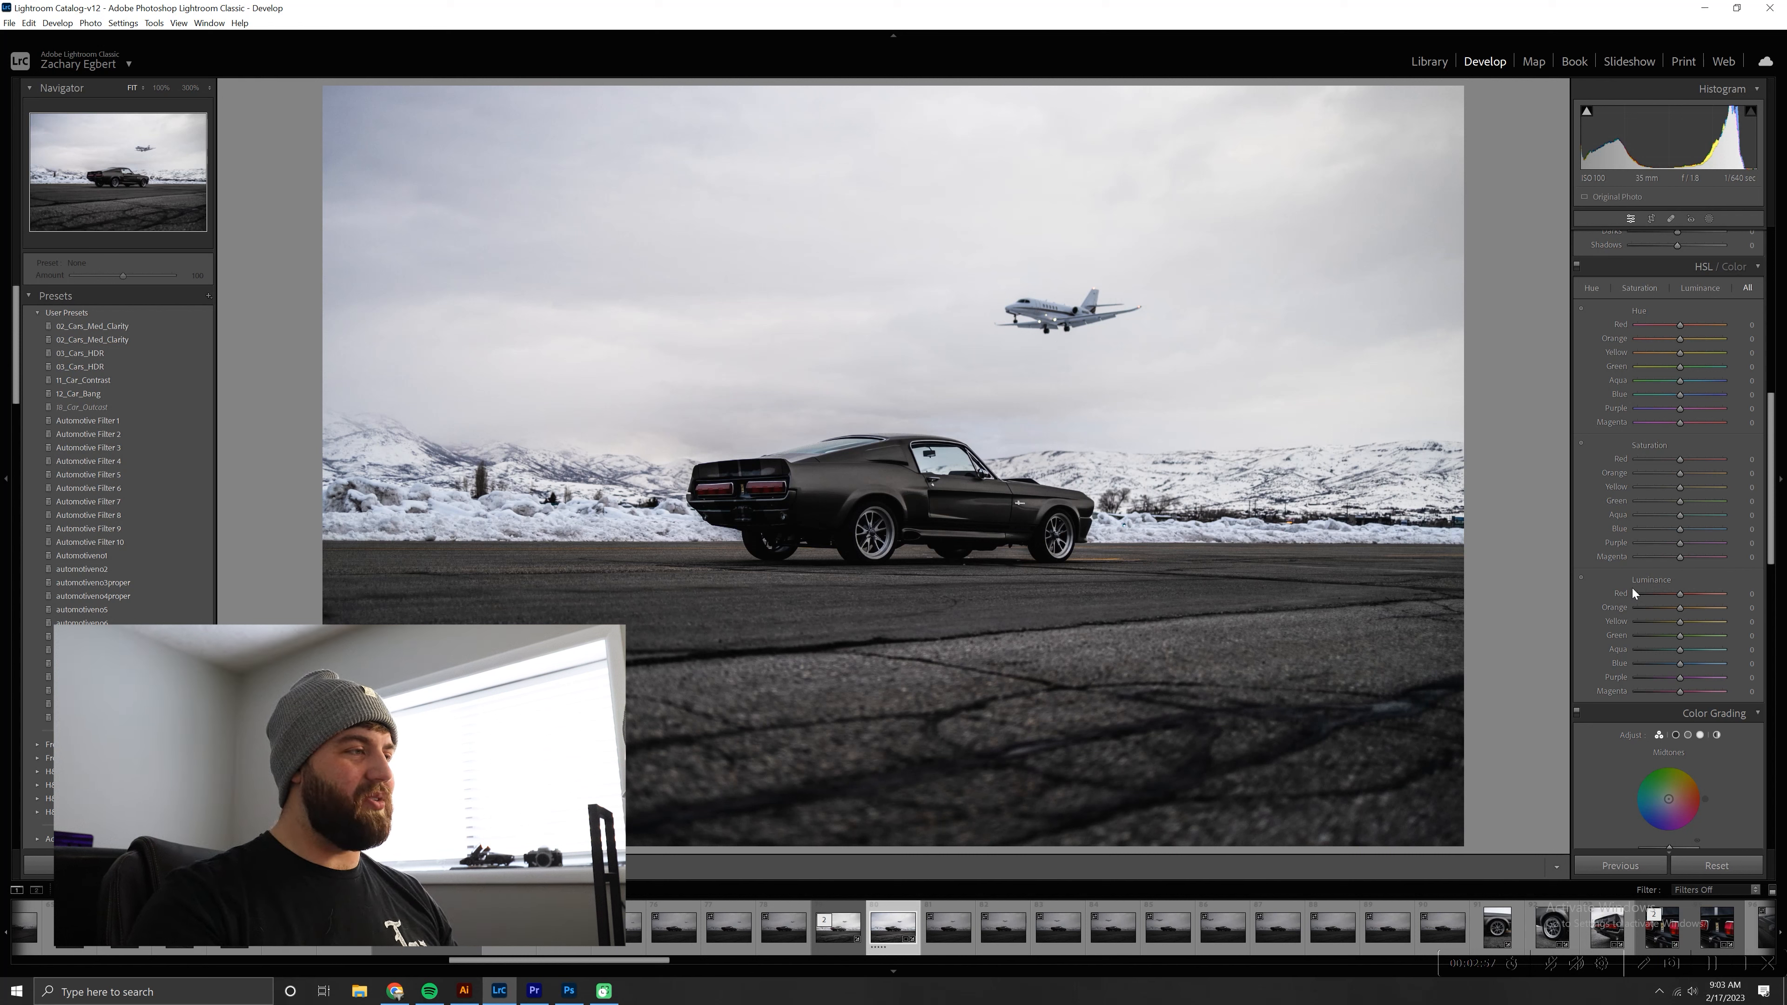
left_click(1647, 556)
left_click(1647, 543)
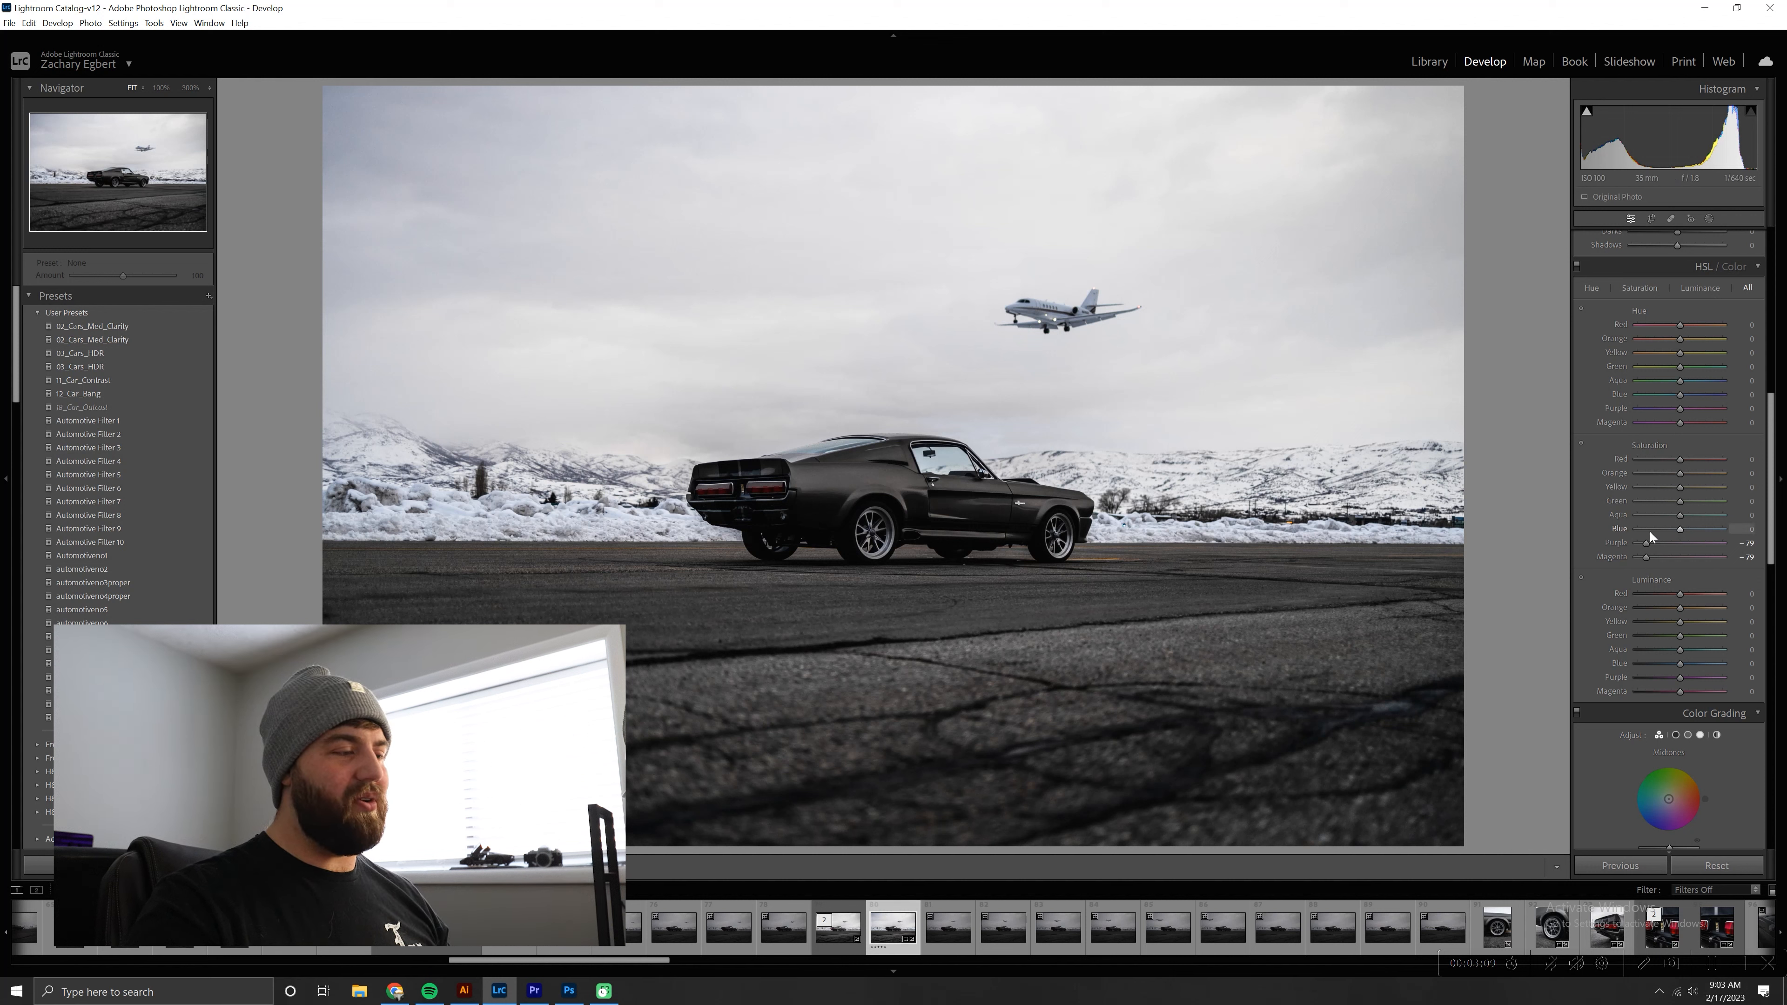
left_click_drag(1651, 532, 1633, 537)
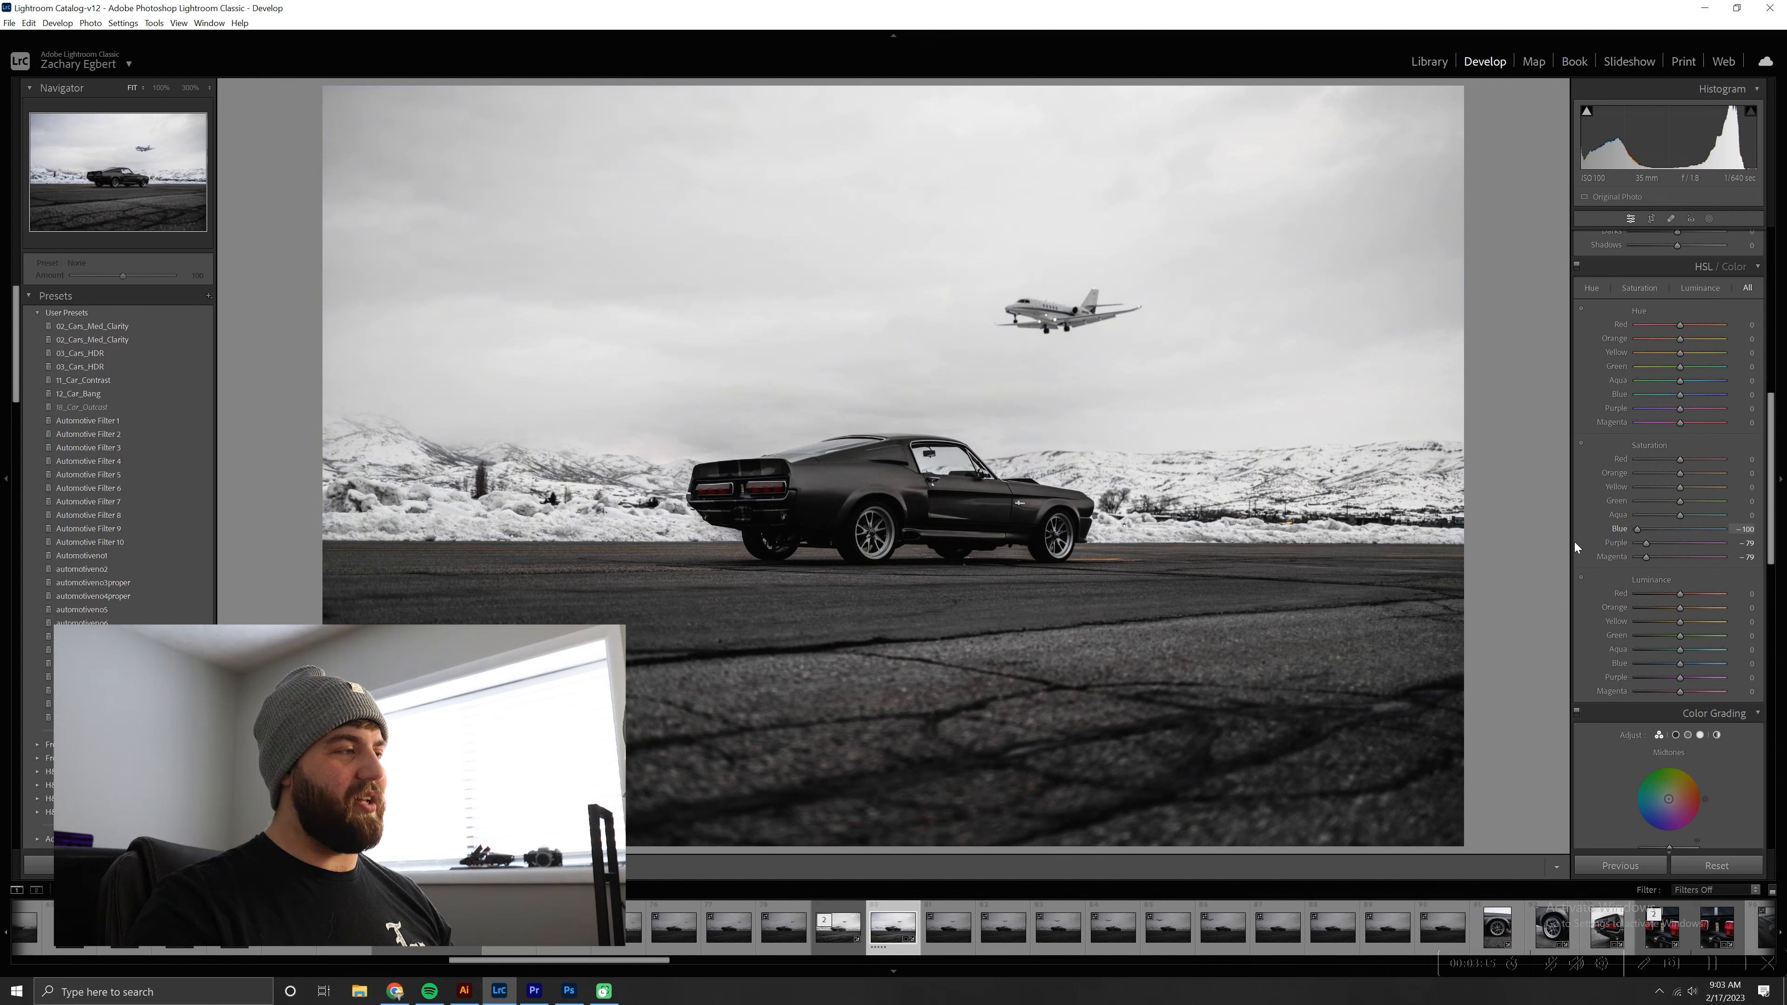
left_click_drag(1656, 533, 1655, 533)
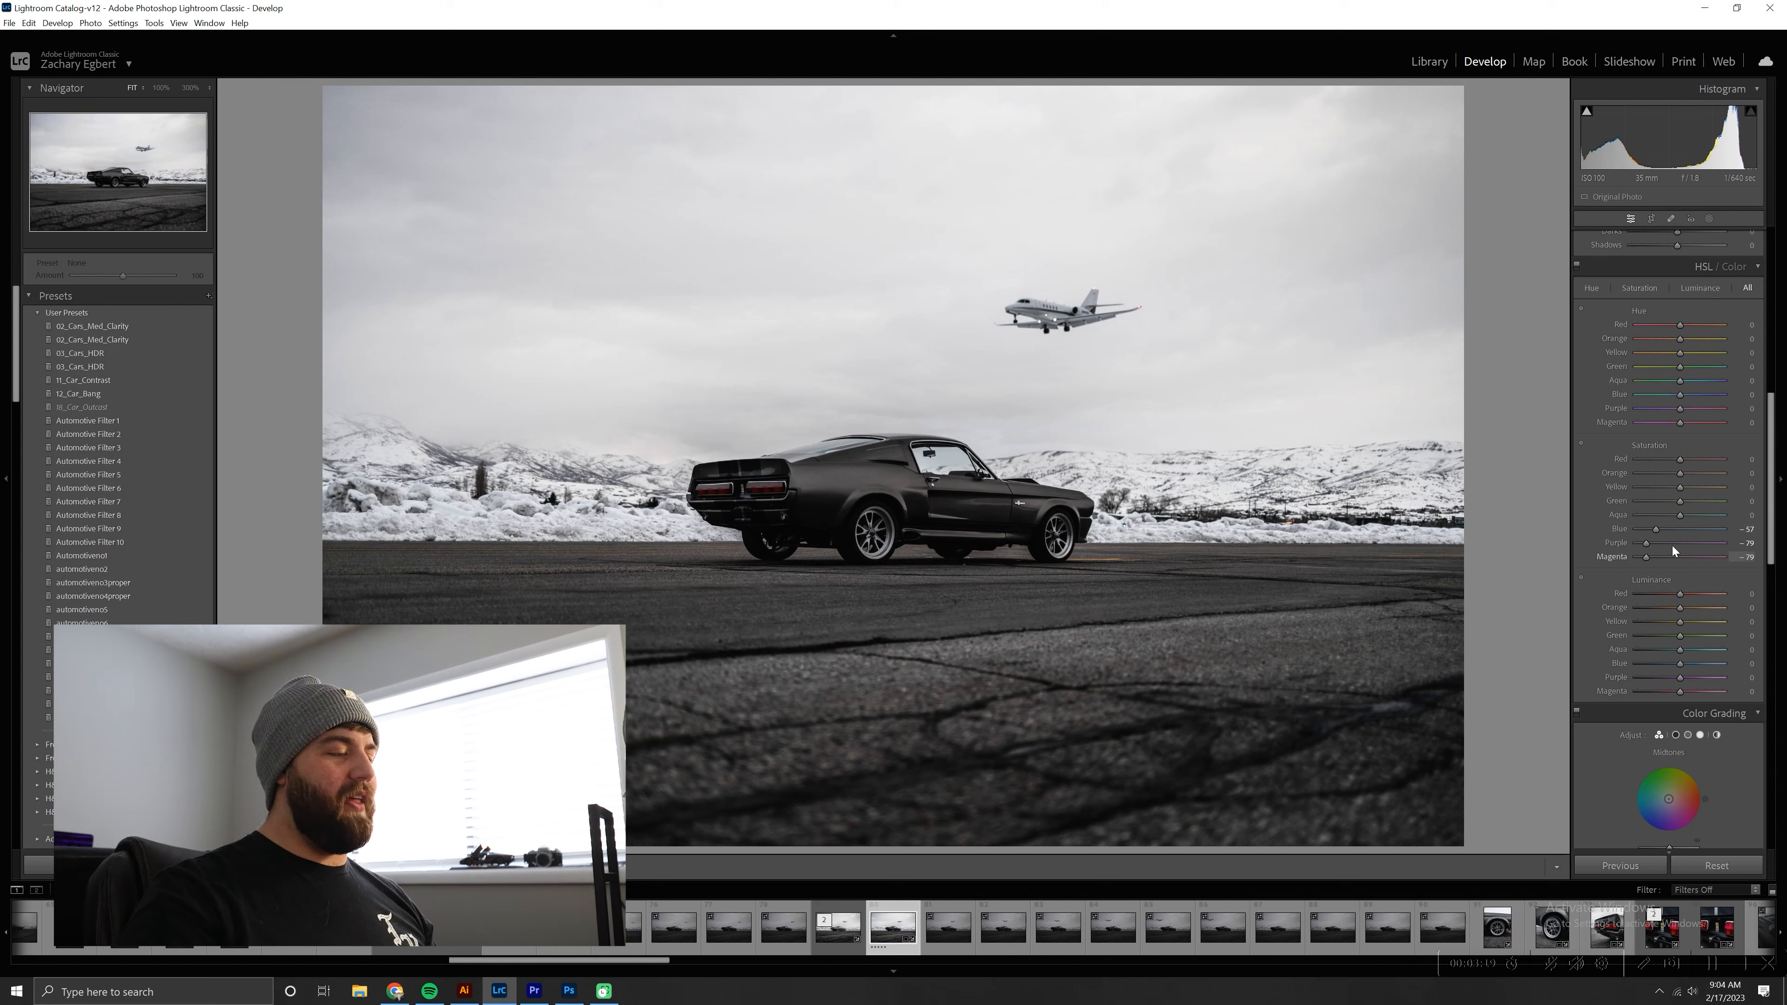
left_click_drag(1668, 516, 1646, 516)
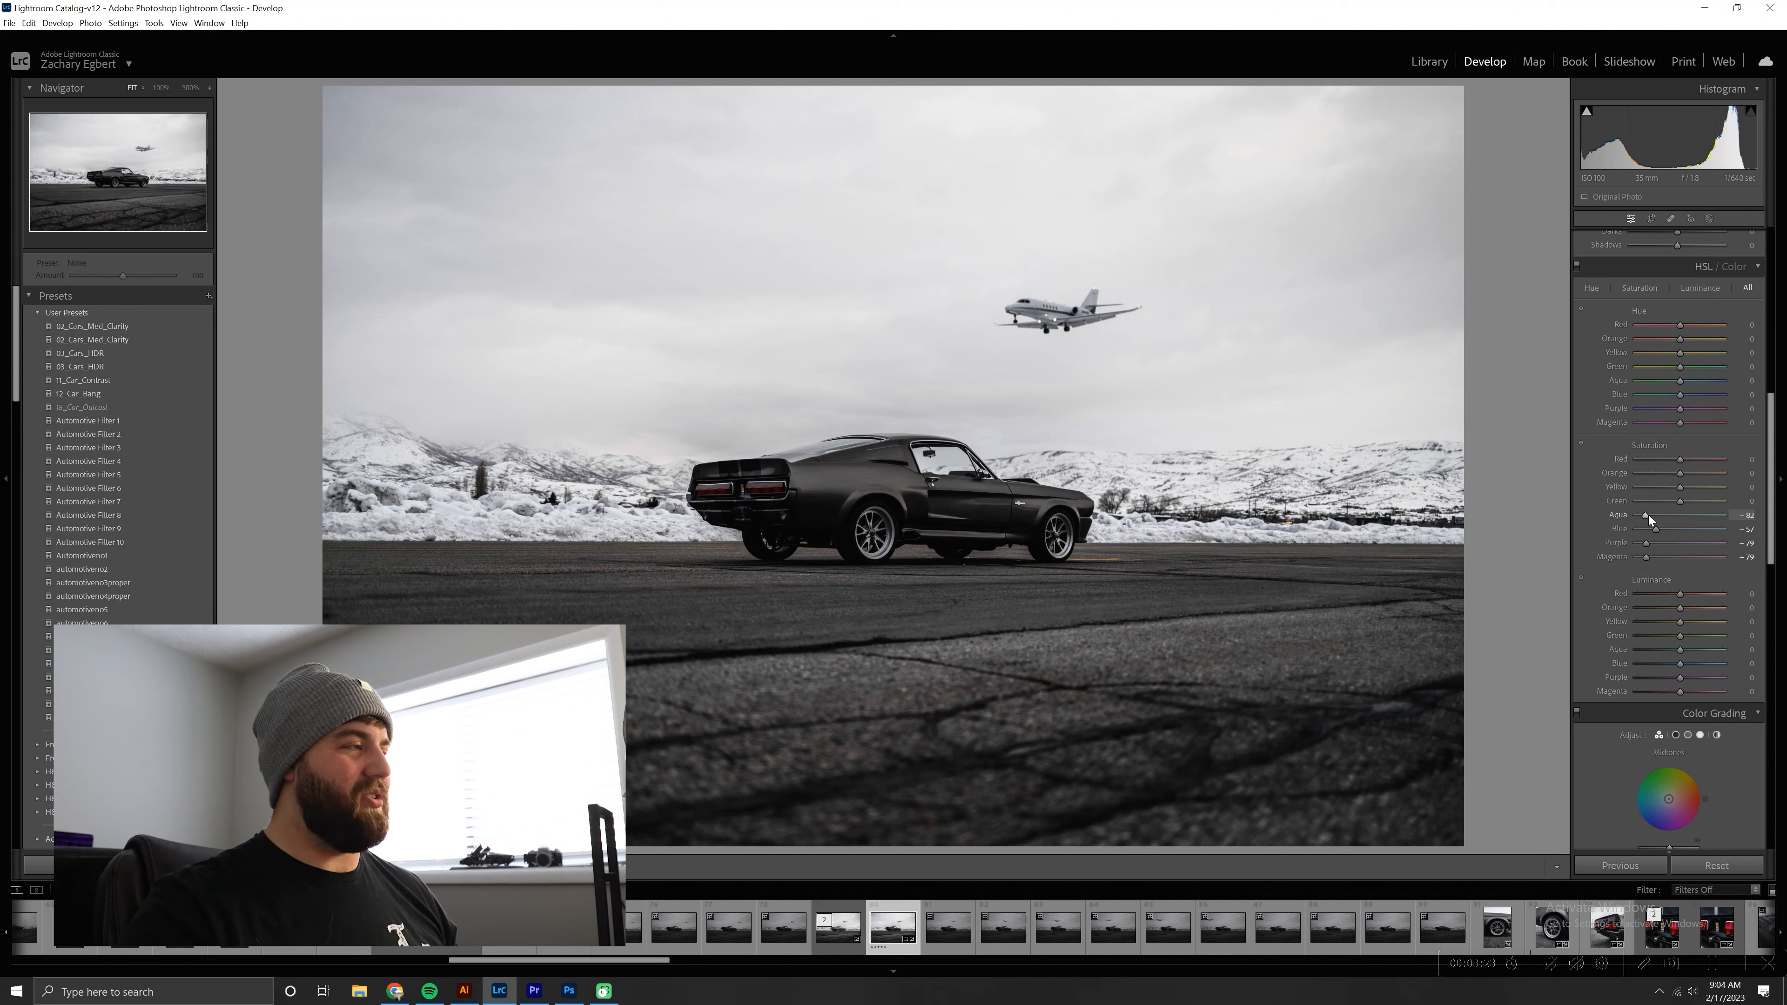
left_click_drag(1681, 500, 1647, 498)
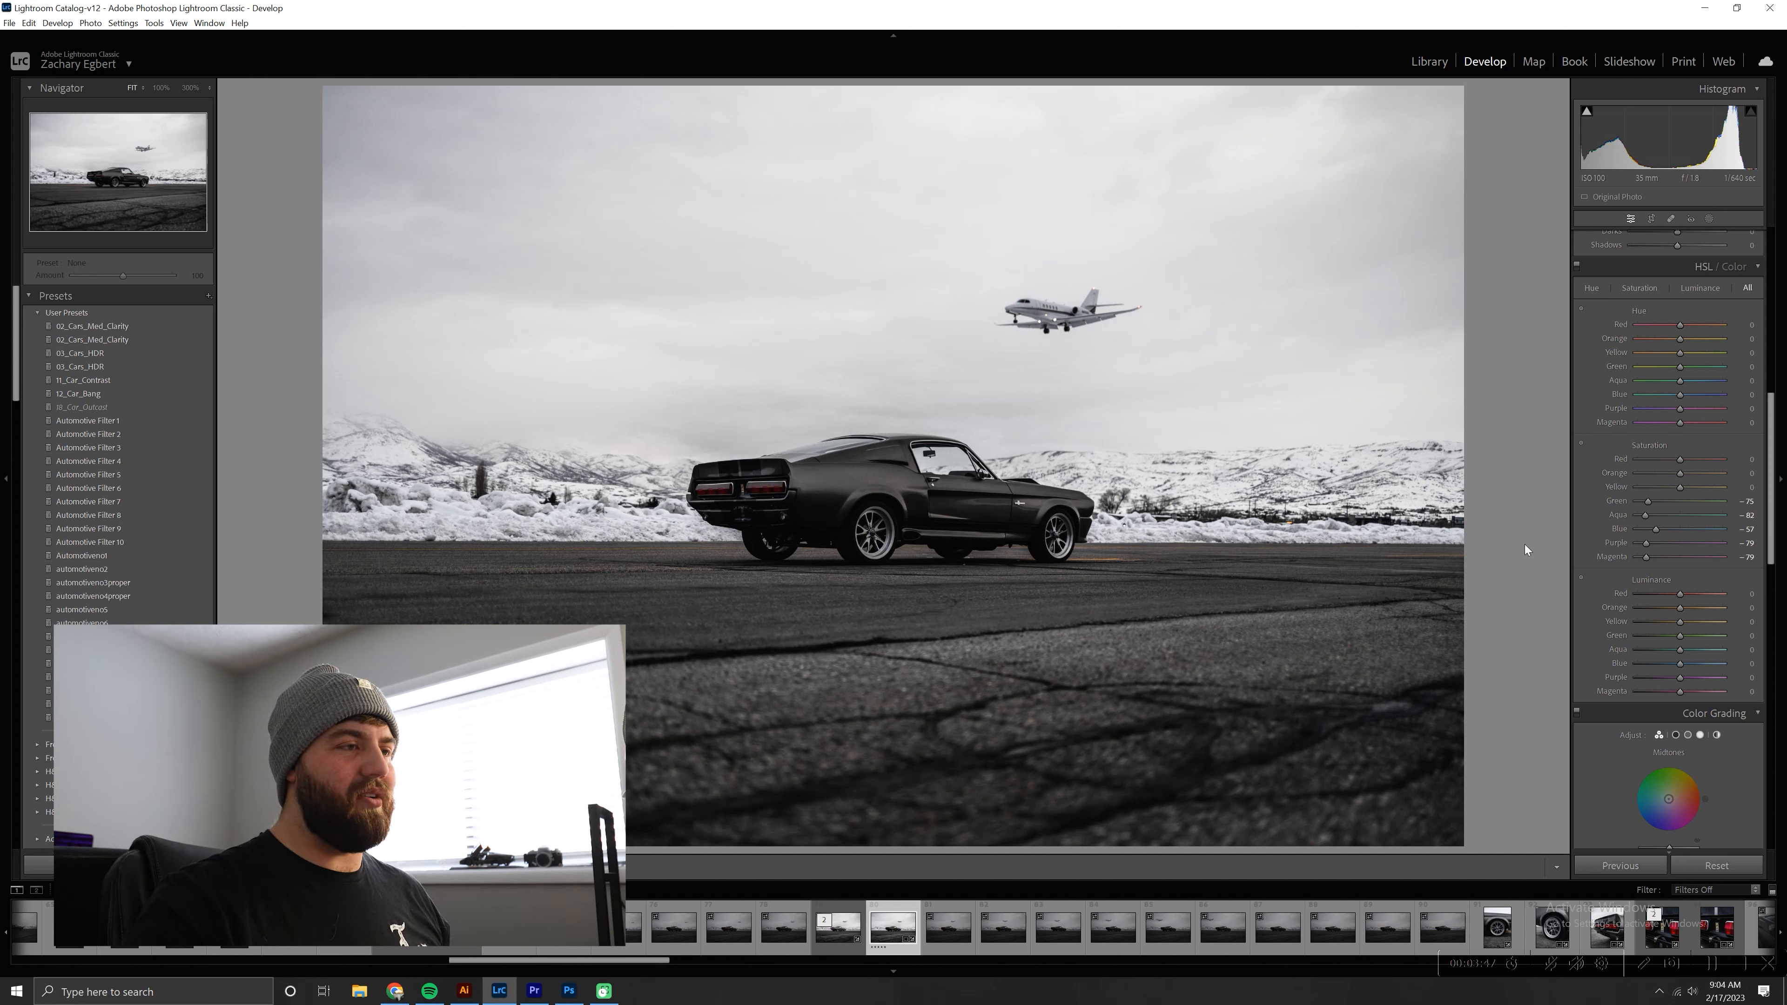
- Set the luminance noise reduction to 31
scroll(1606, 537, "down", 5)
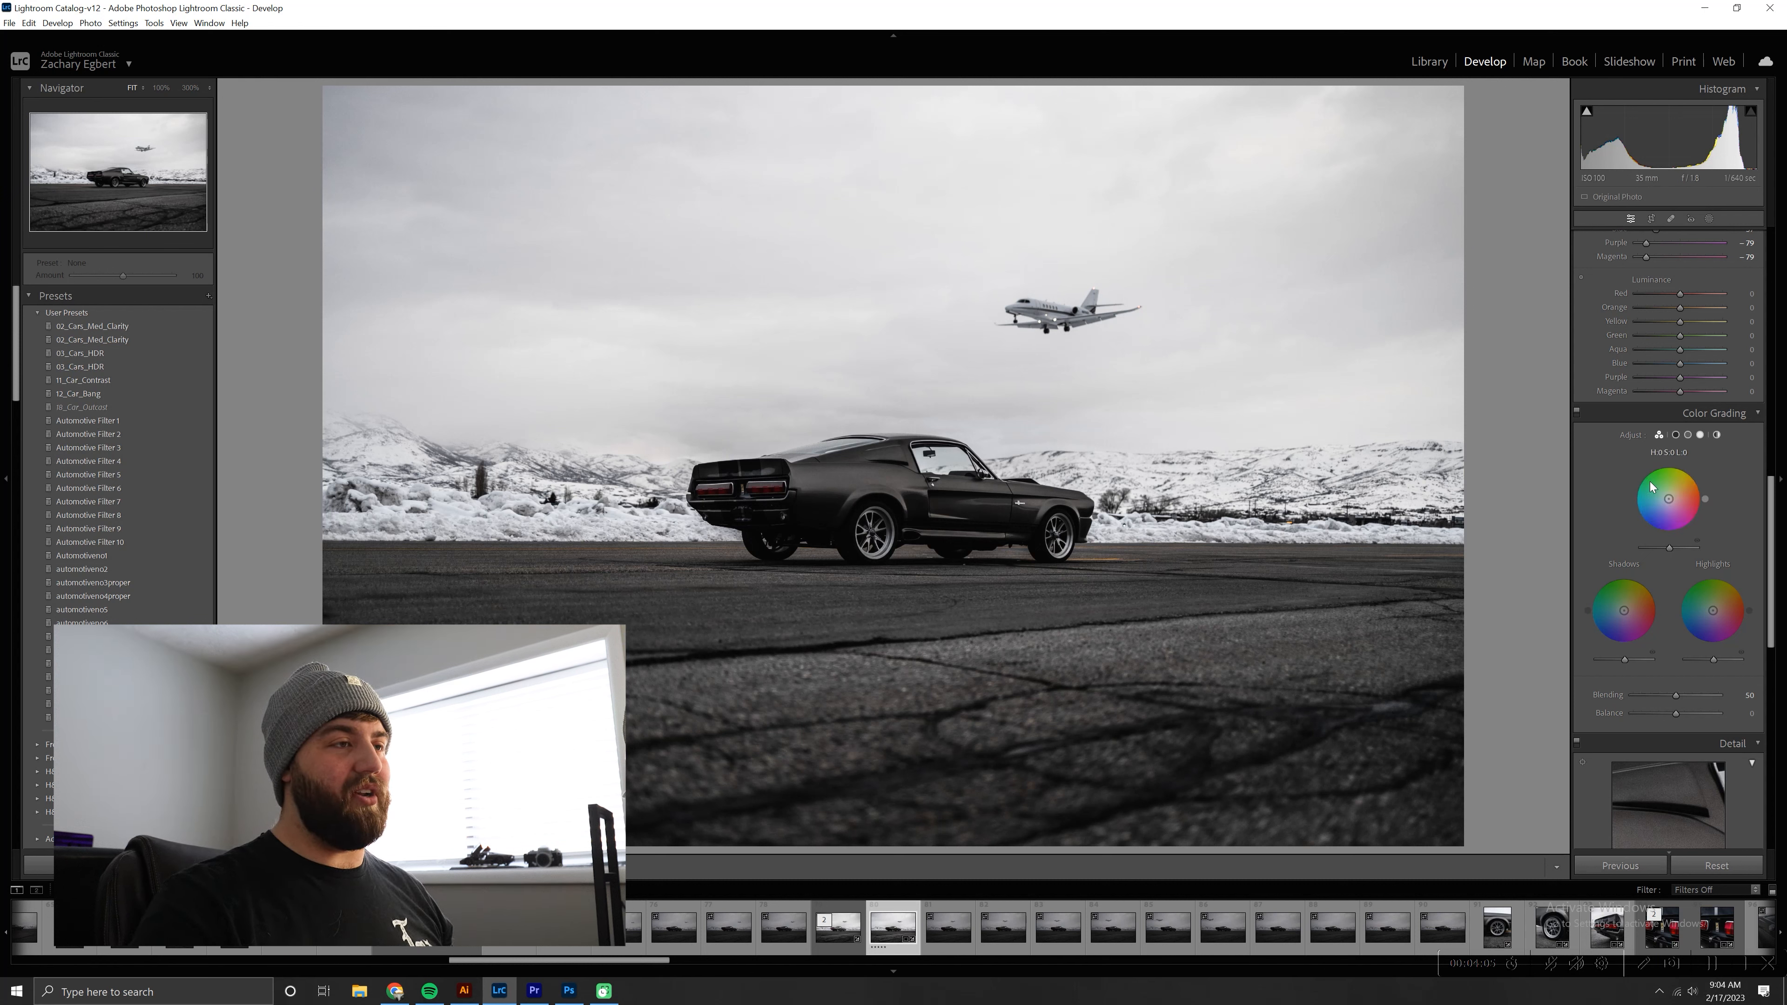
scroll(1594, 529, "down", 8)
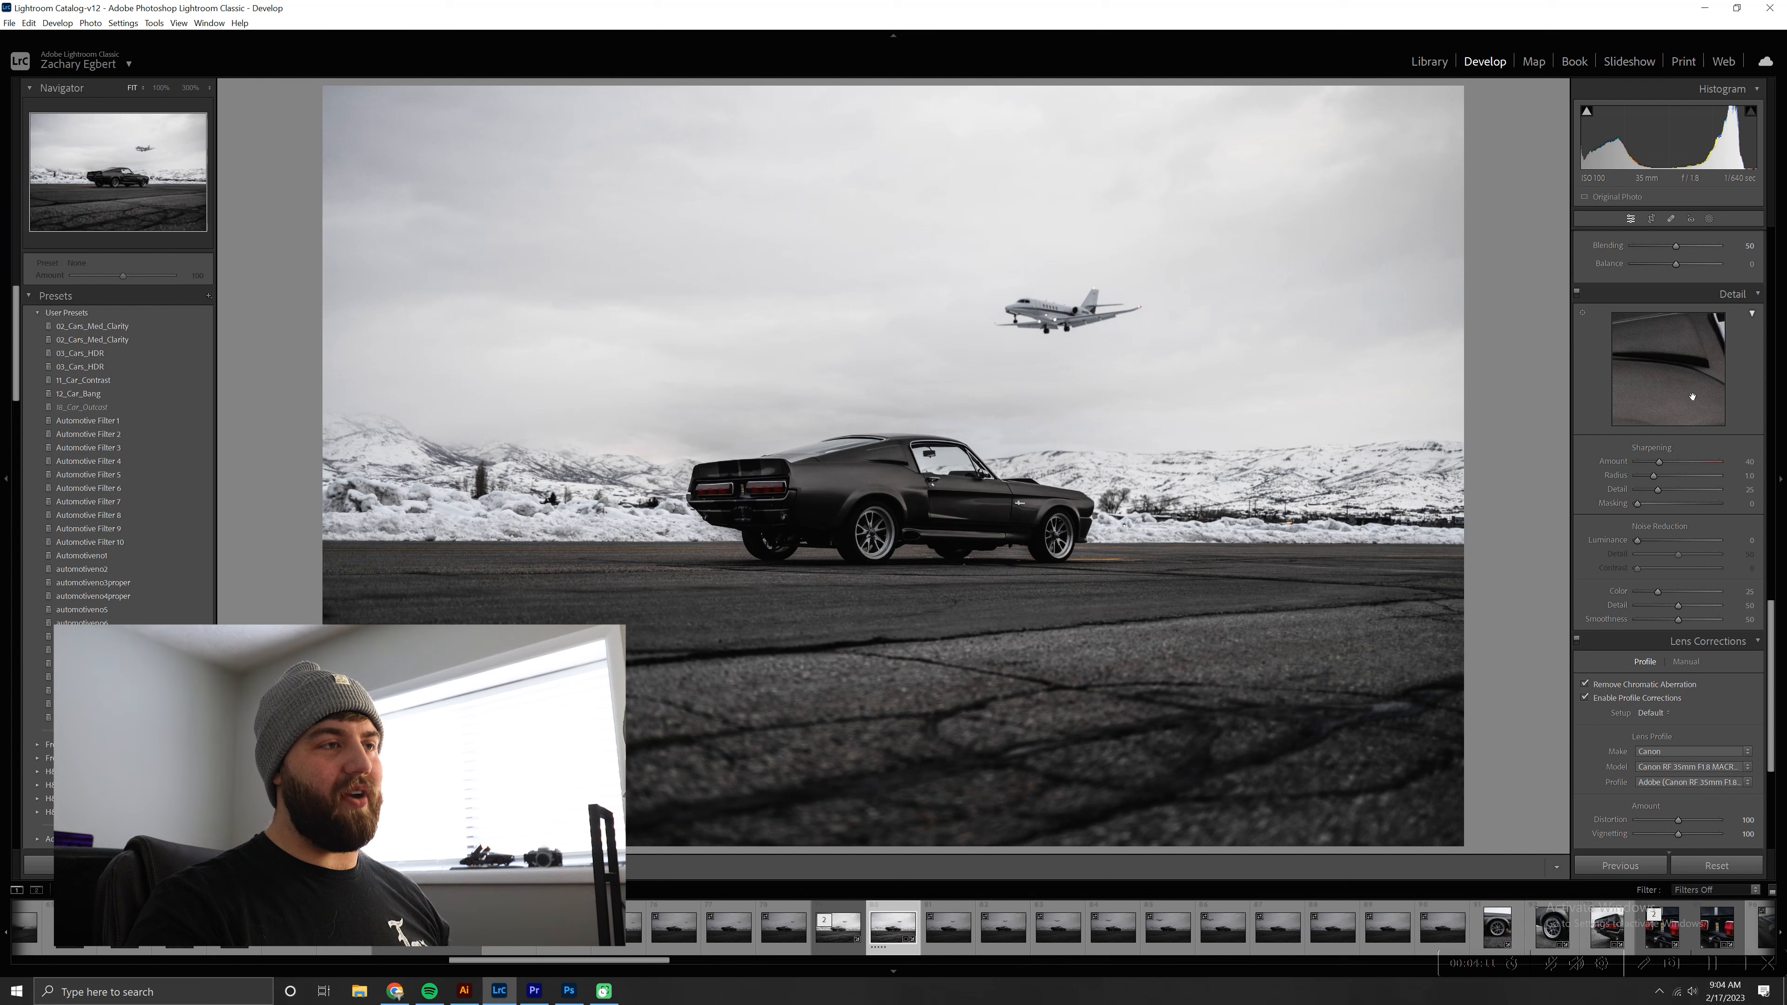
left_click_drag(1637, 540, 1663, 544)
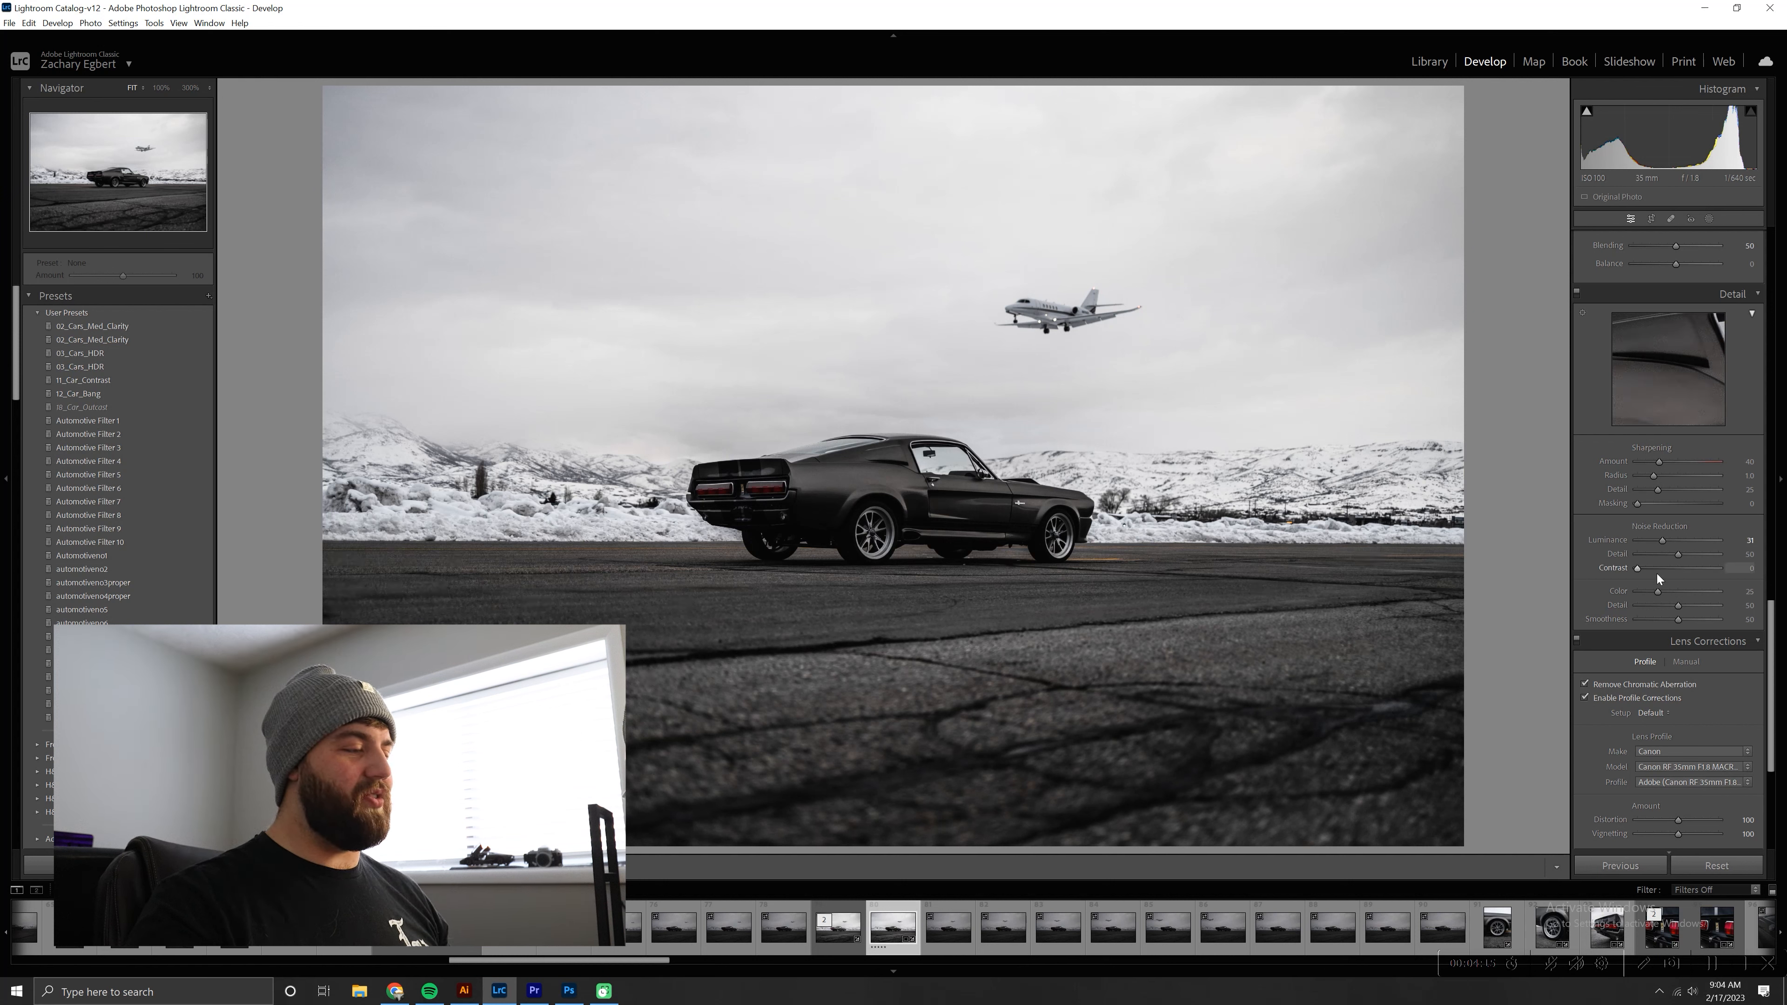
scroll(1659, 568, "down", 4)
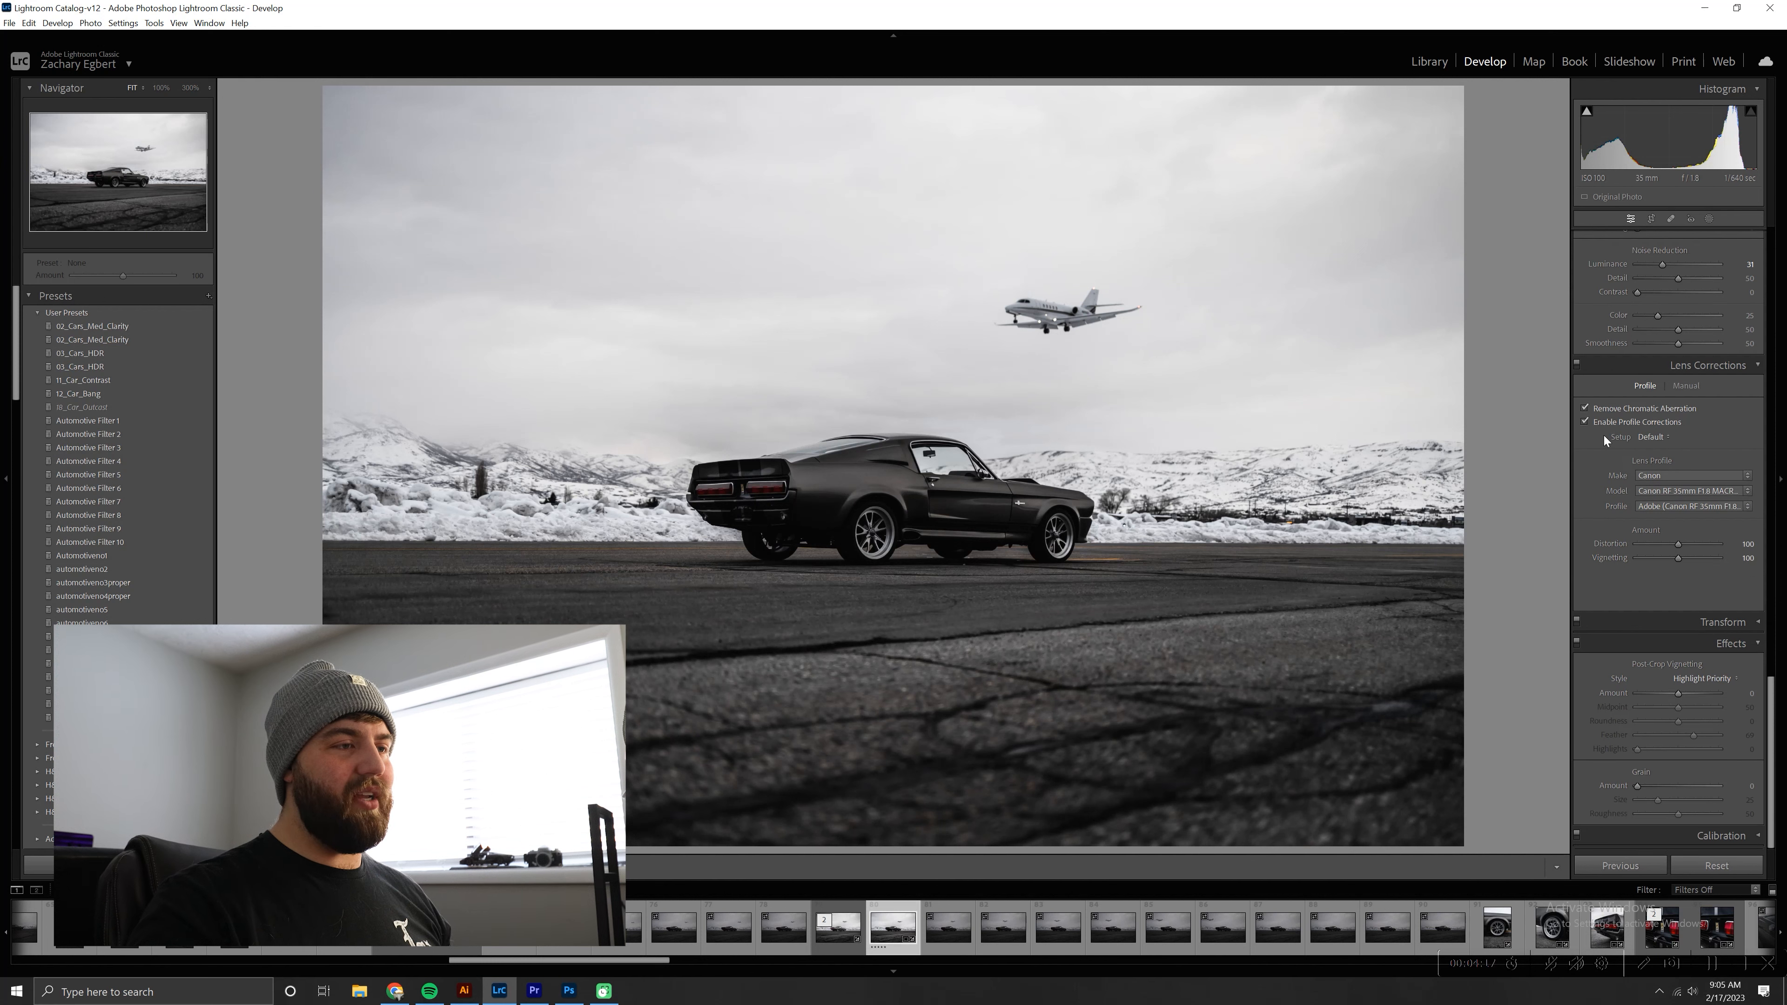
- Add a linear gradient mask rising over the asphalt foreground up to the car and set its exposure to -0.30
scroll(1644, 628, "up", 10)
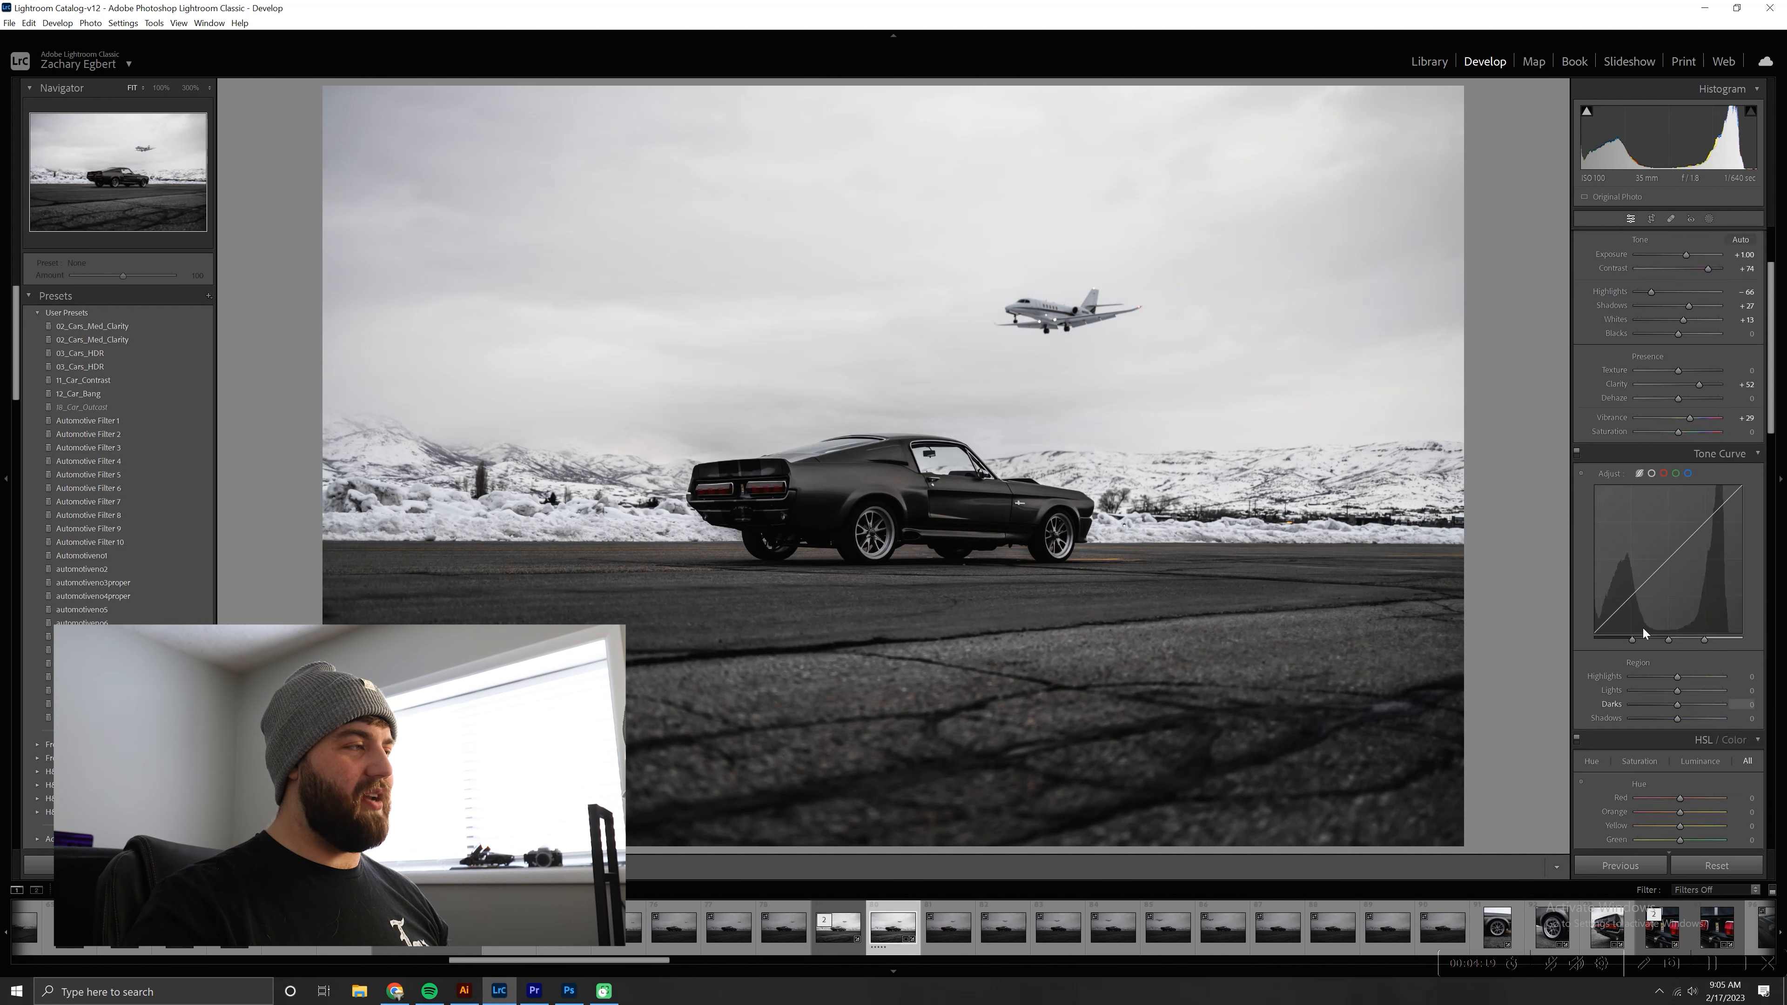
left_click(1709, 218)
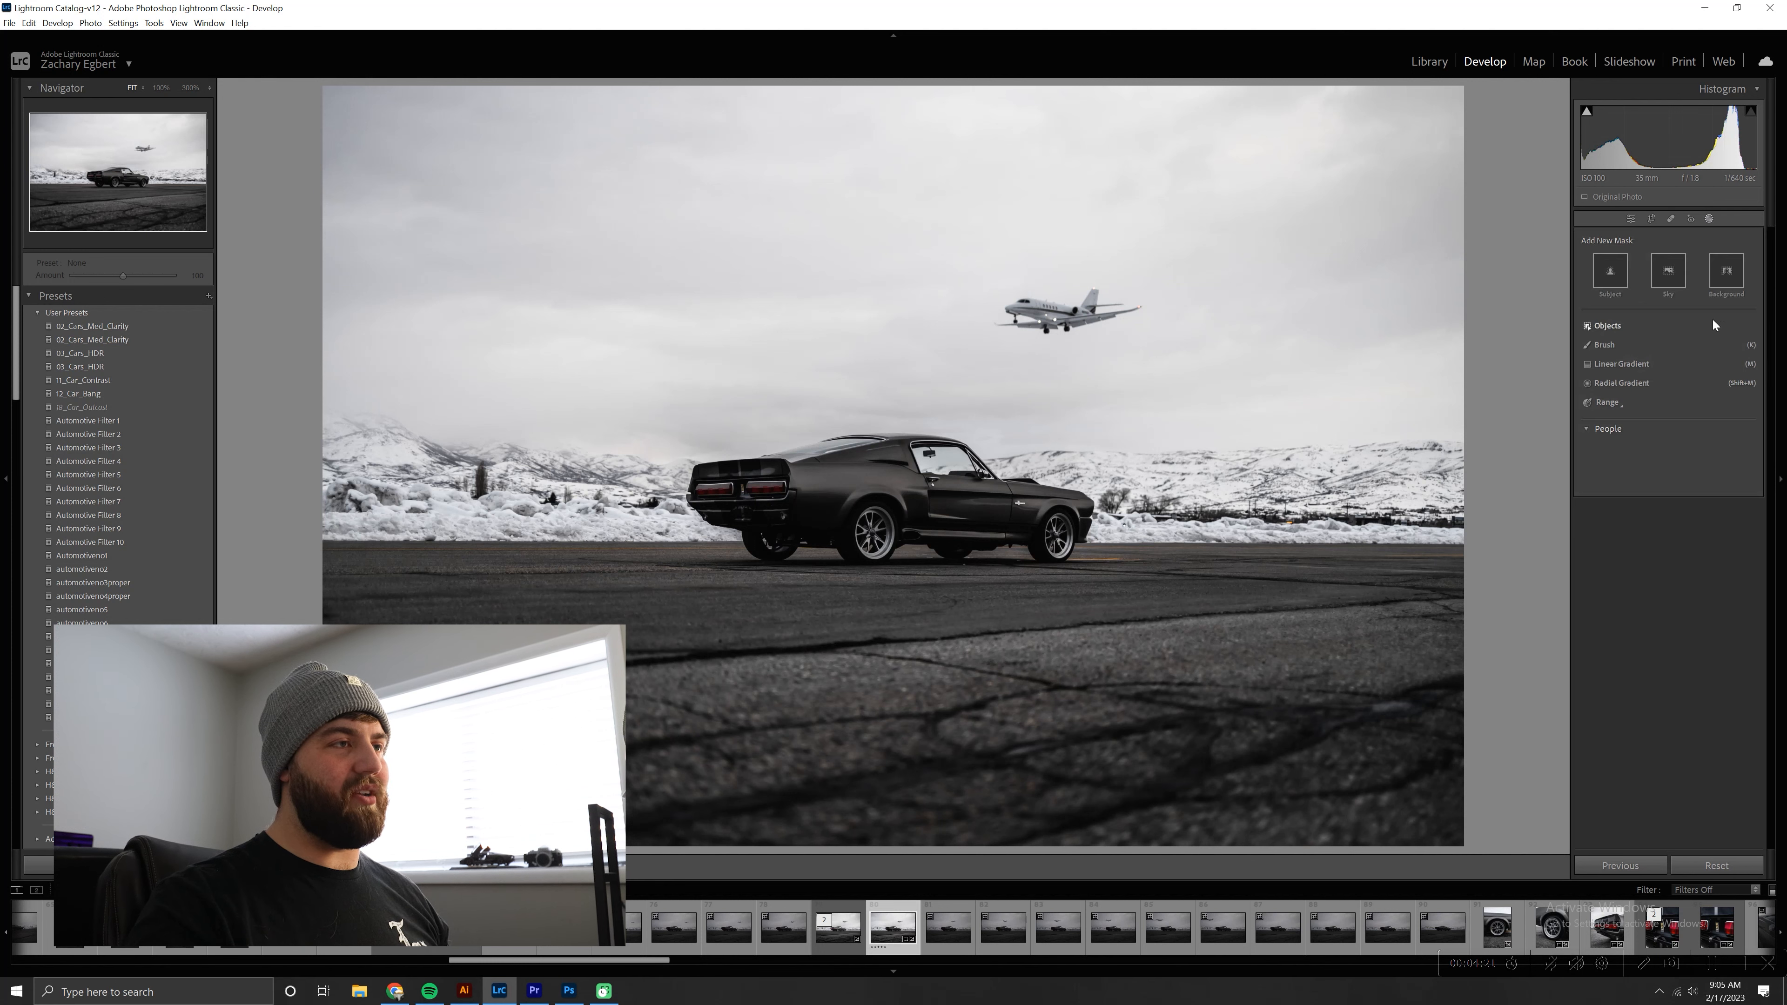
left_click(1639, 368)
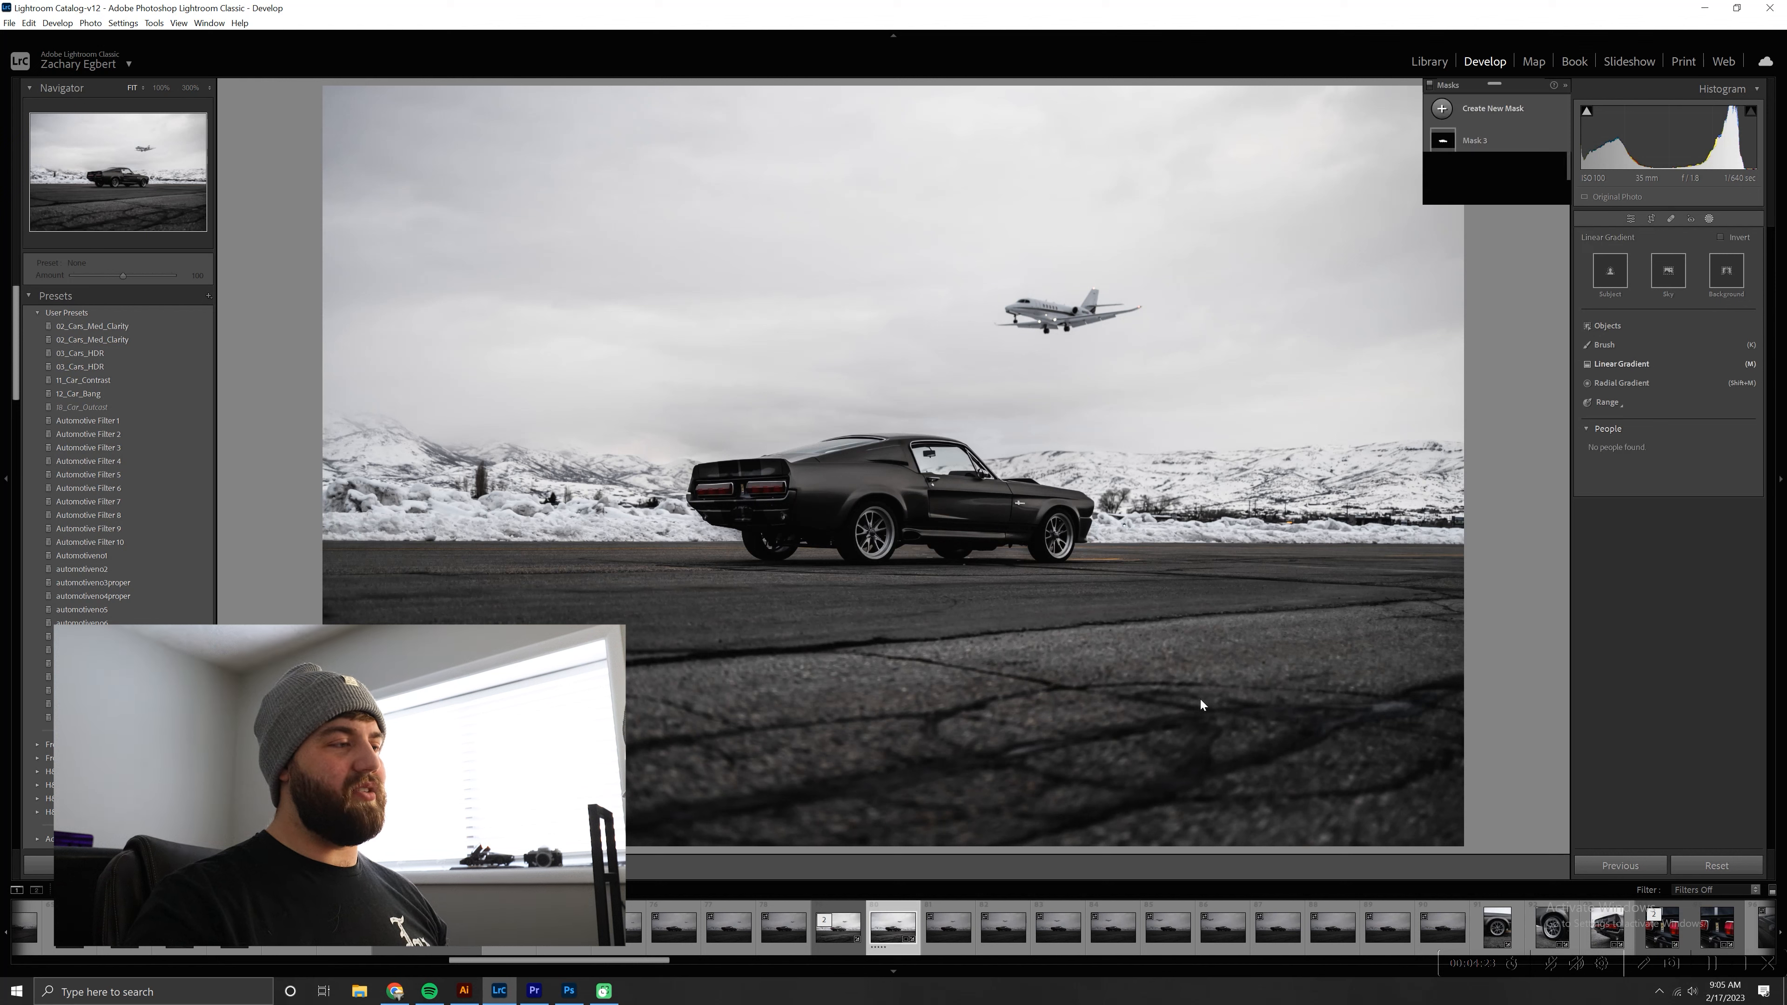
left_click_drag(957, 809, 962, 536)
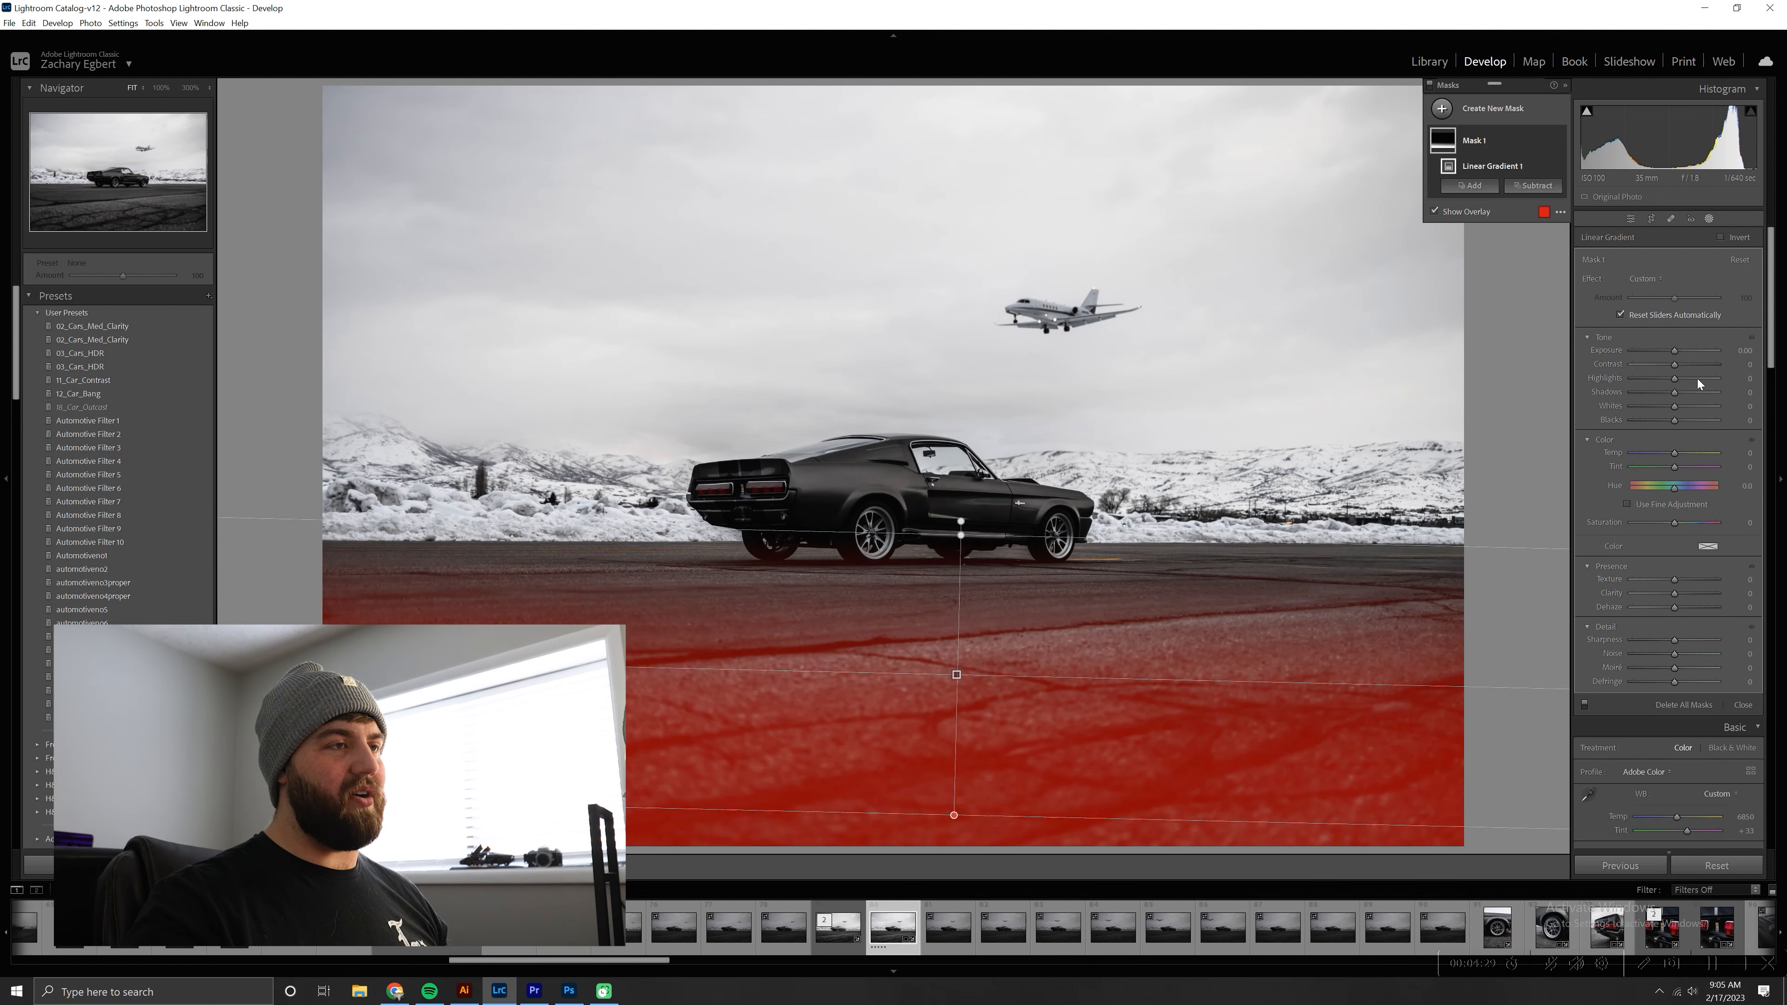
left_click_drag(1674, 352, 1671, 352)
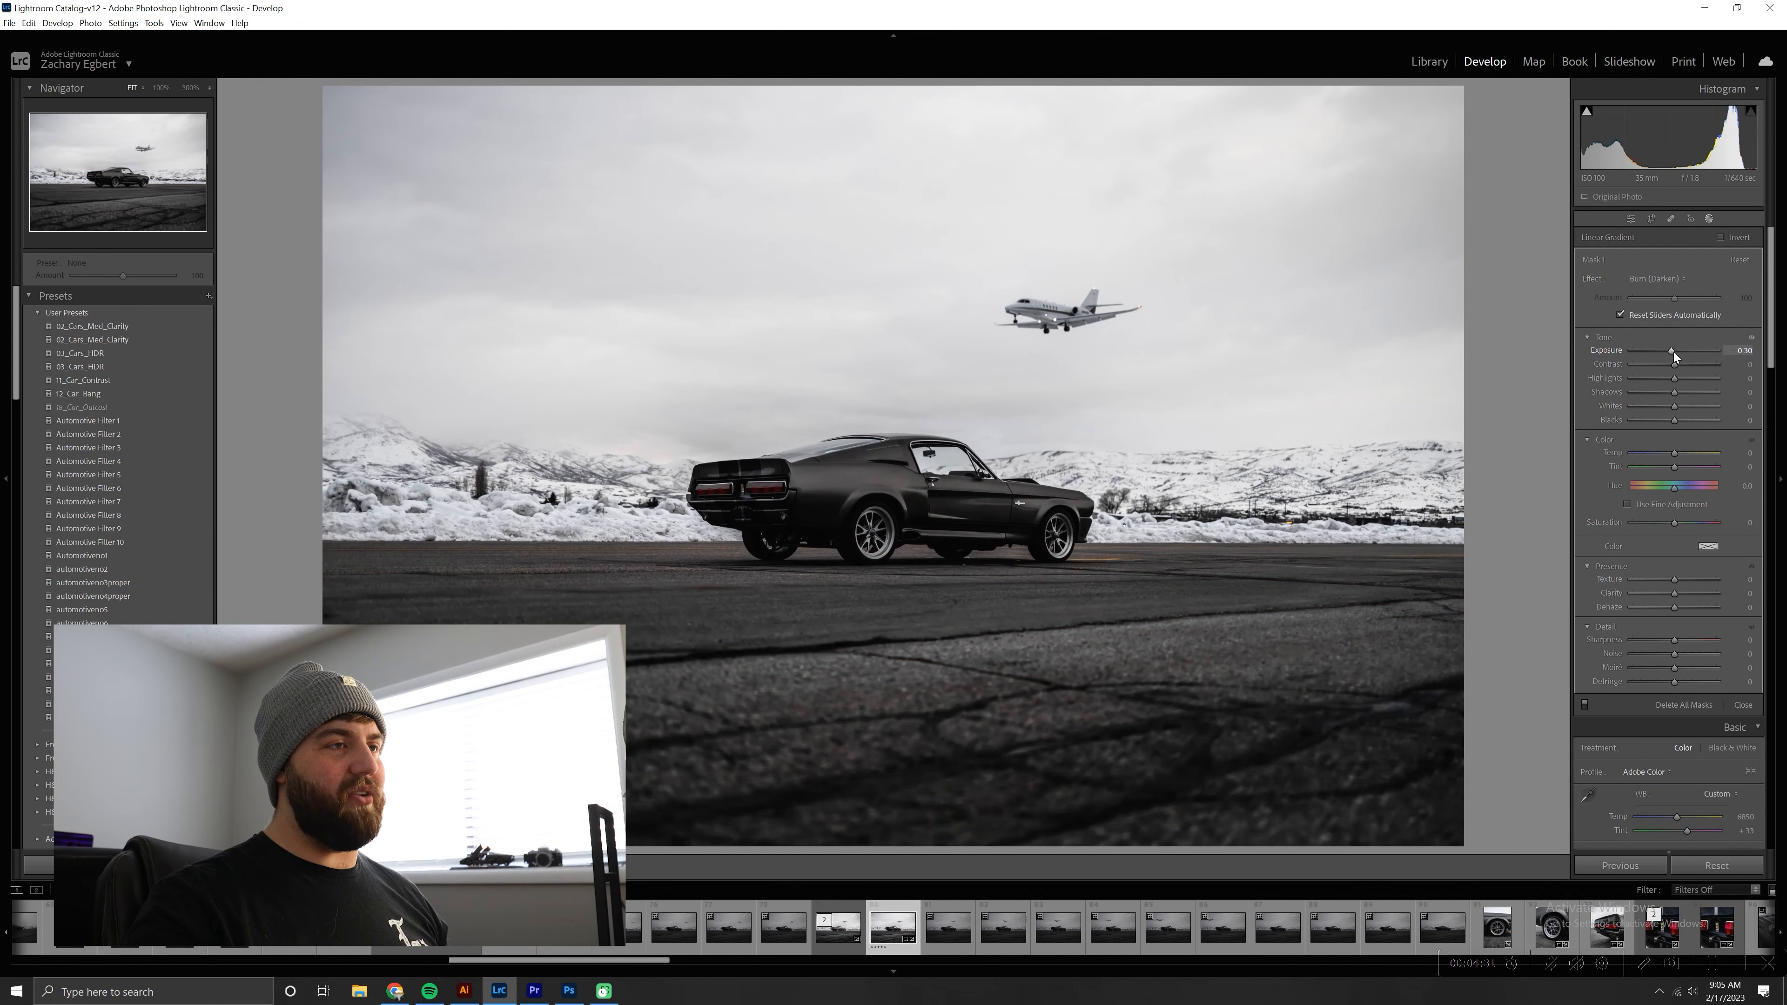
- Add a second linear gradient mask from the top of the sky down to the car's roof, with exposure -0.30
left_click(1496, 116)
left_click(1528, 263)
left_click_drag(902, 122, 901, 458)
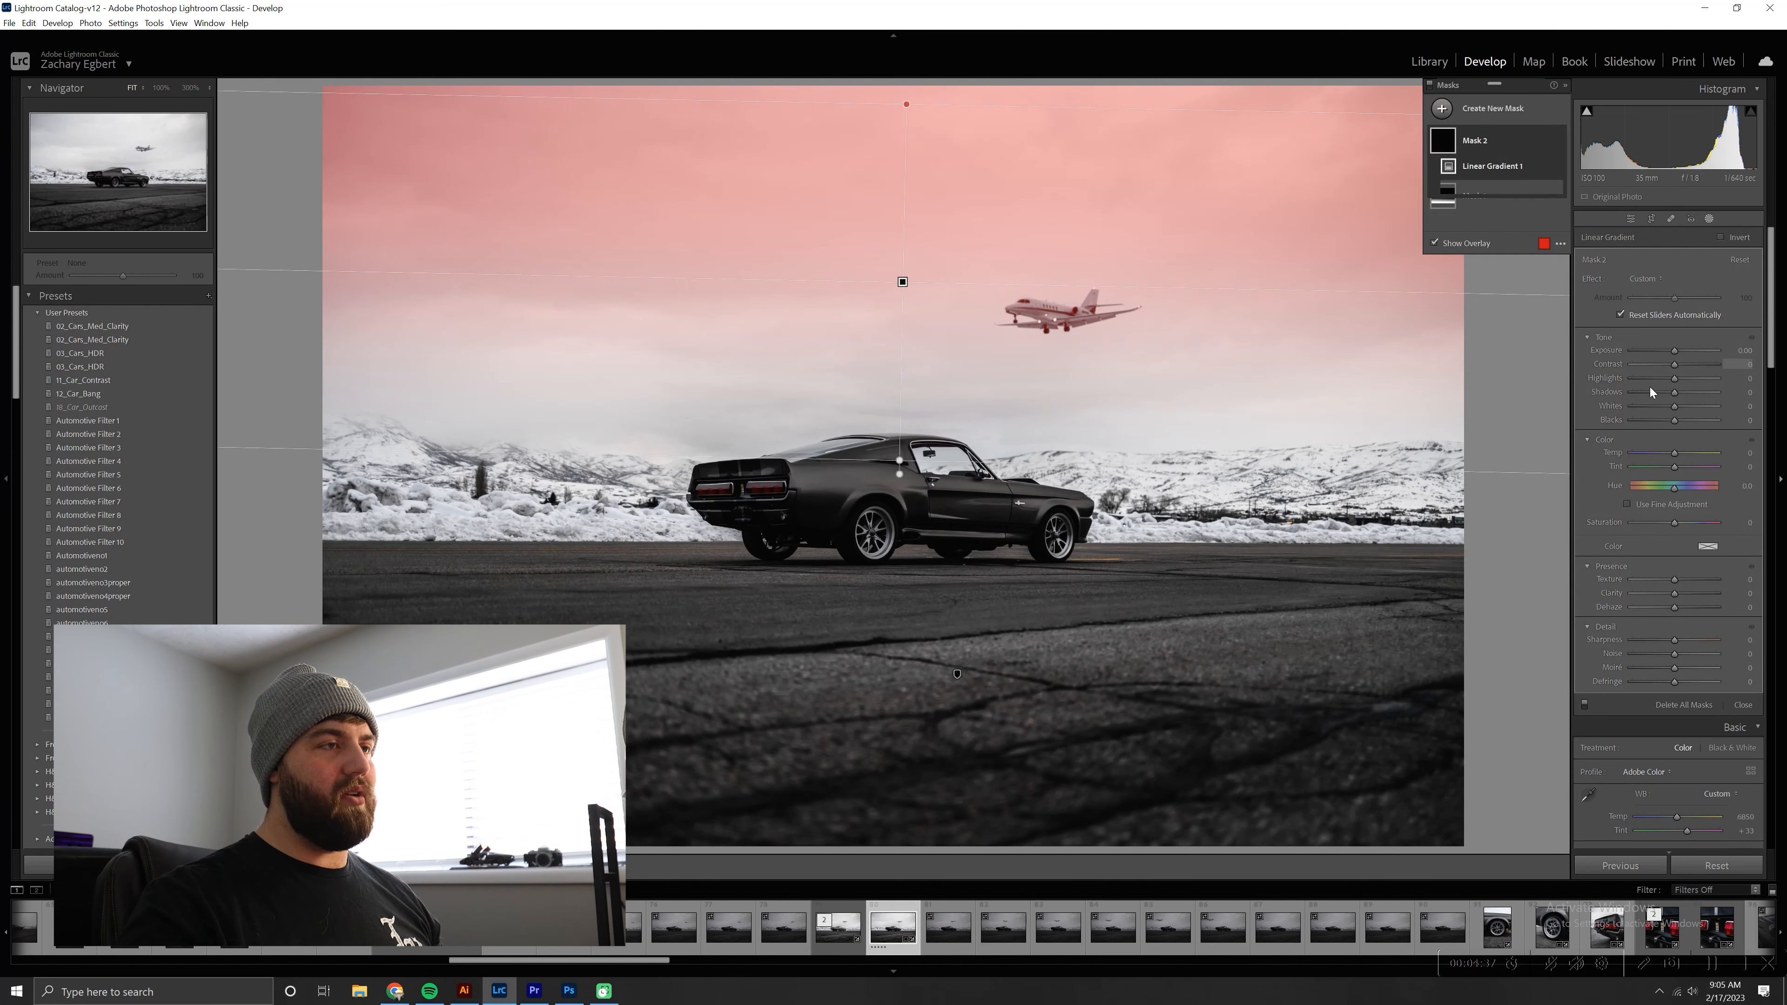
left_click_drag(1675, 350, 1672, 350)
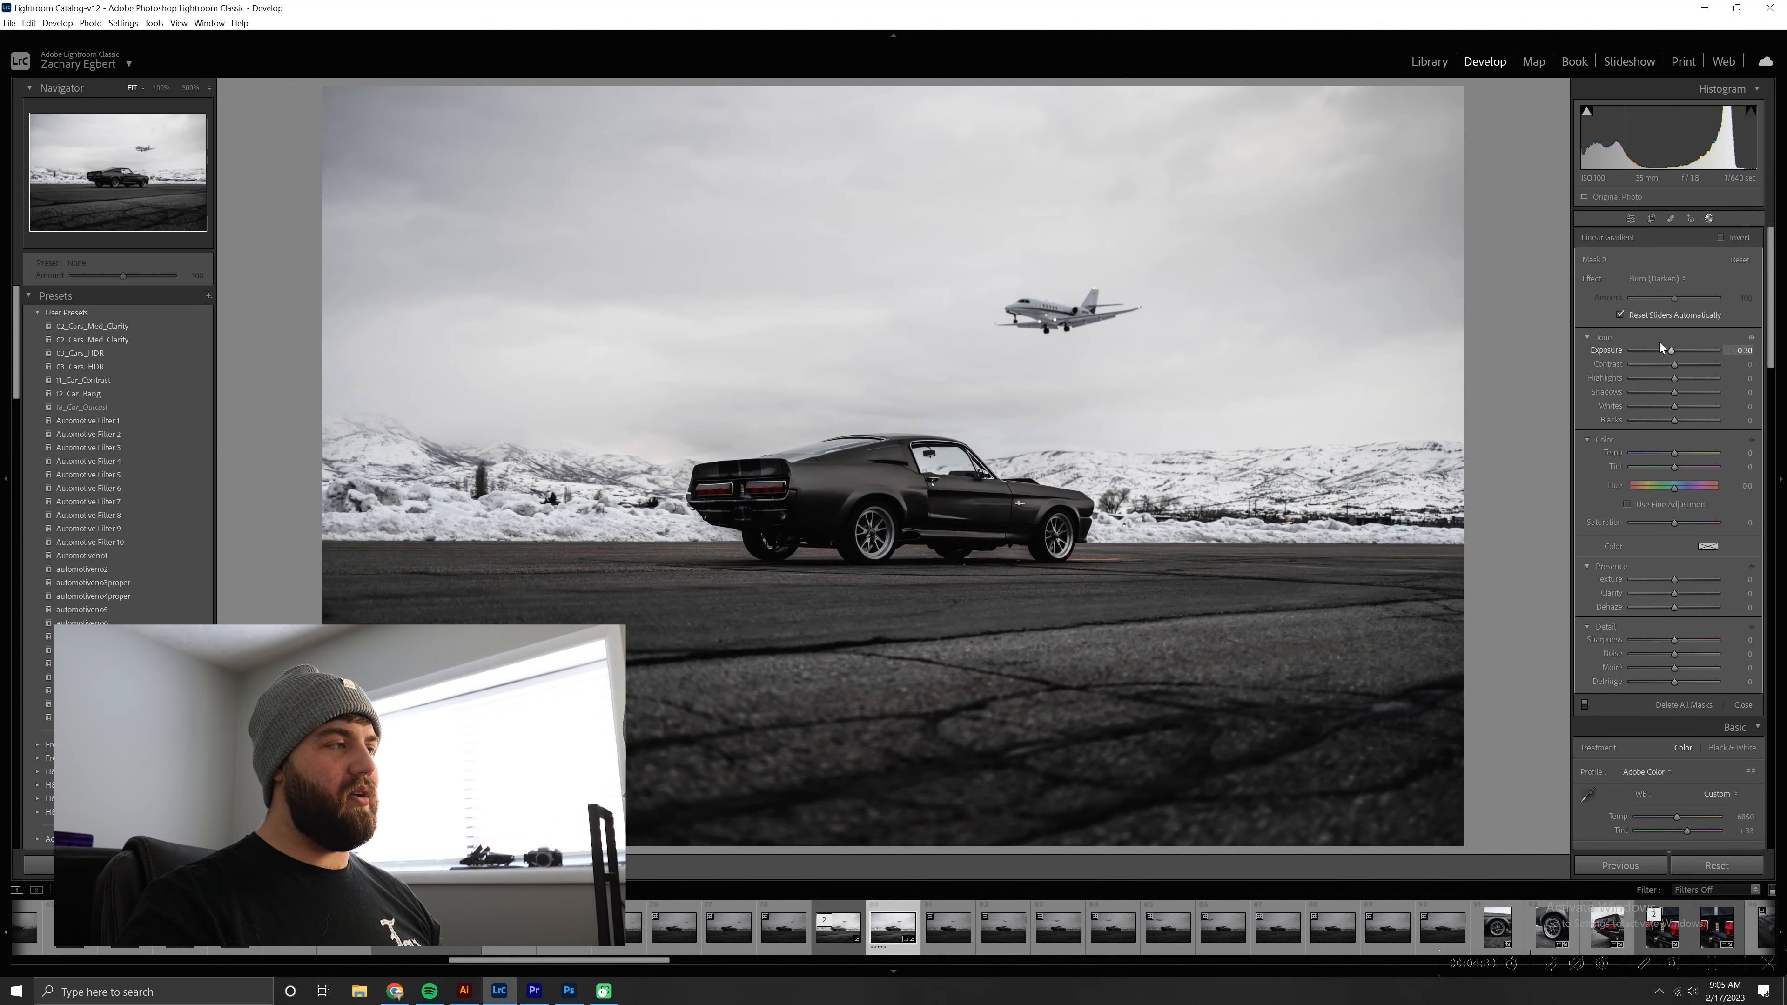
- Create a subject mask of the car and subtract the ground beneath it with a size 2.0 brush
left_click(1518, 109)
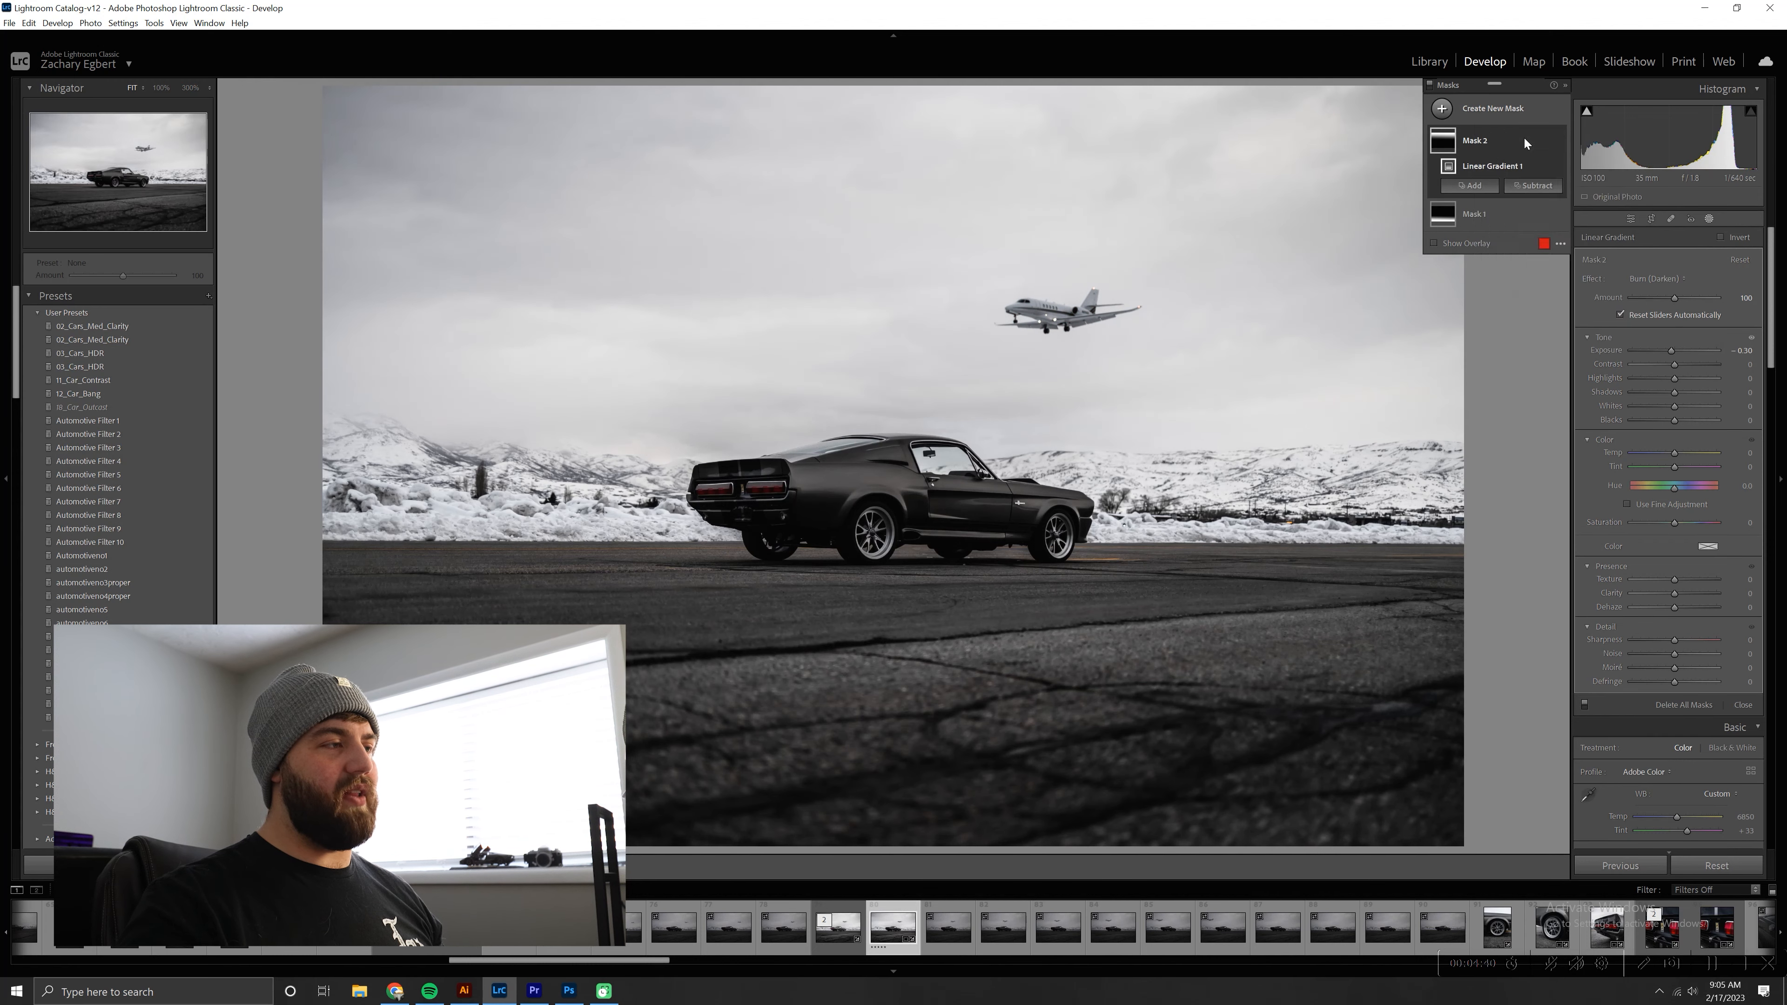
left_click(1523, 136)
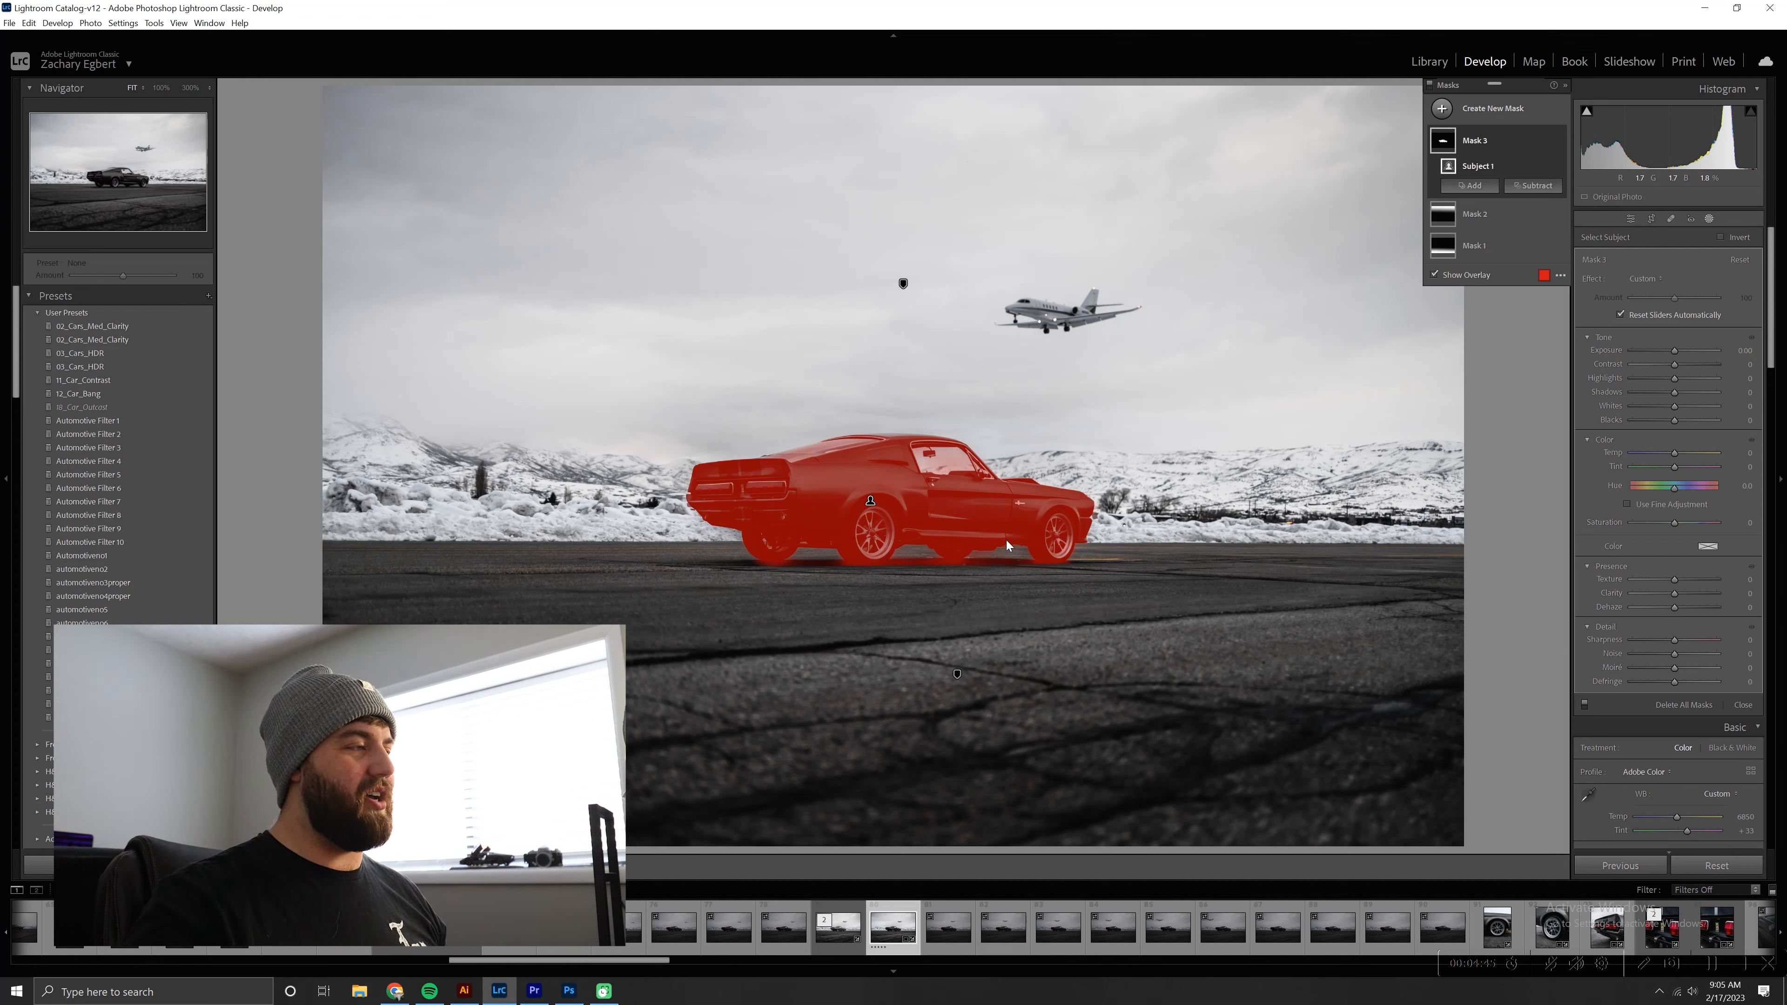
left_click(1534, 186)
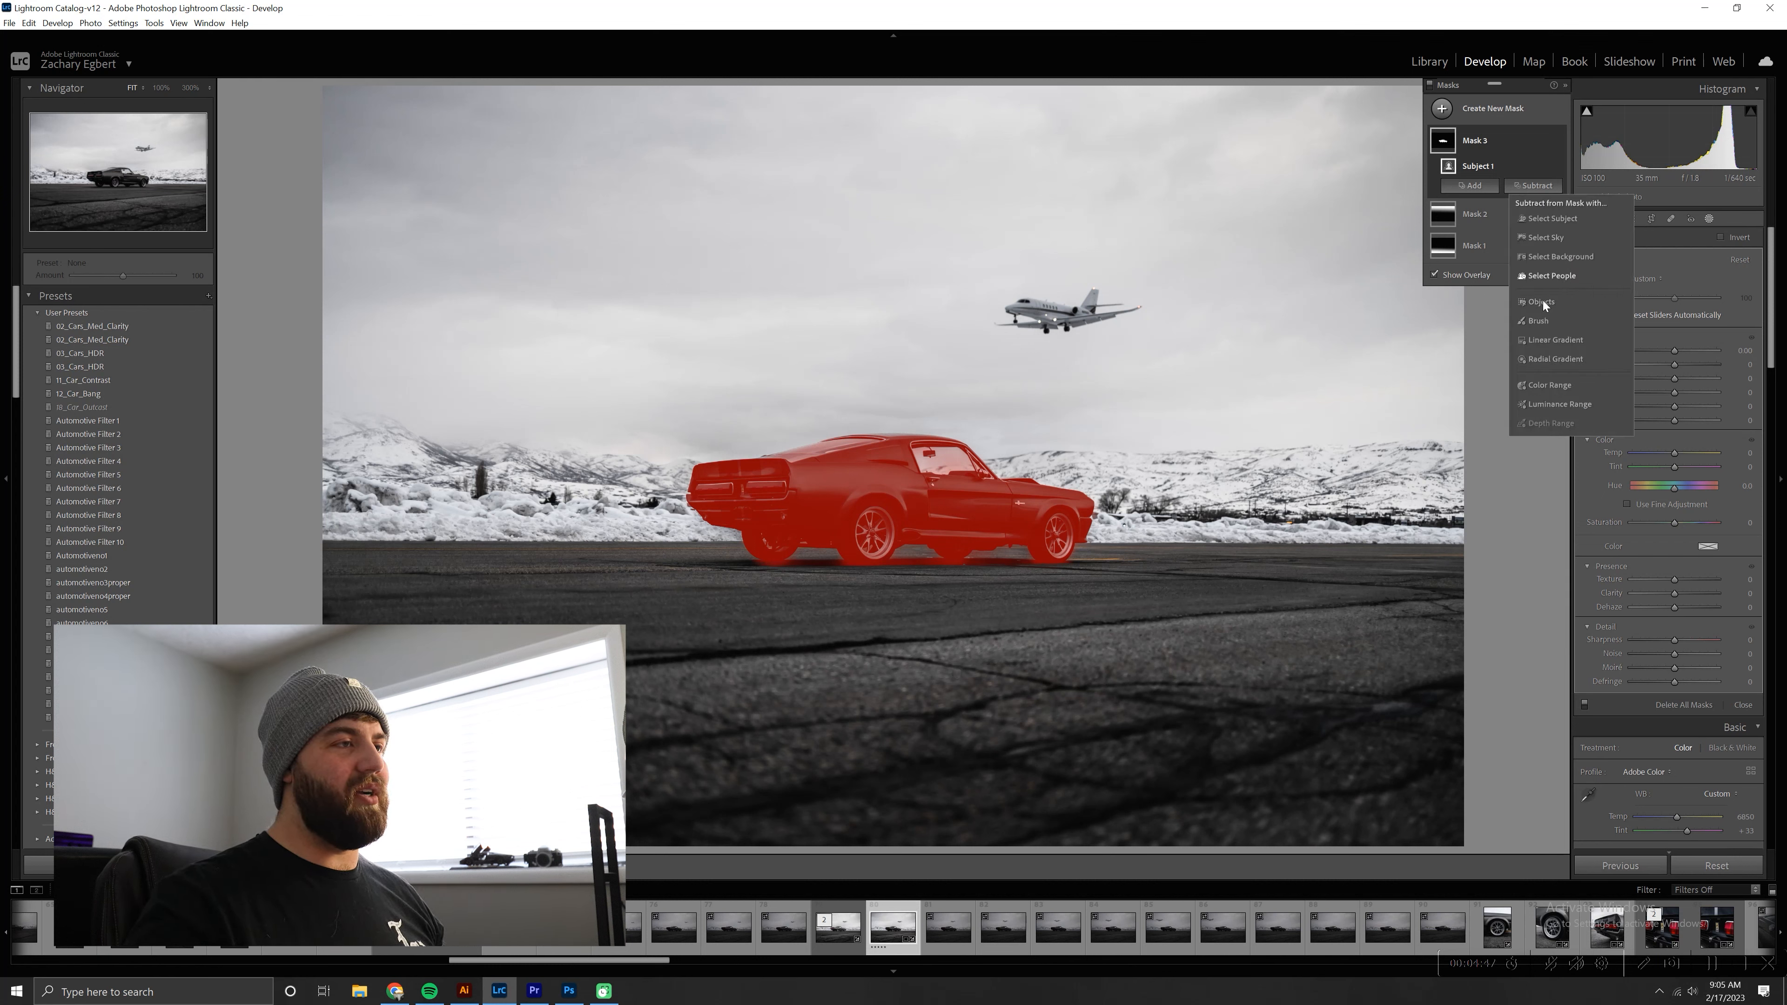
left_click(1539, 321)
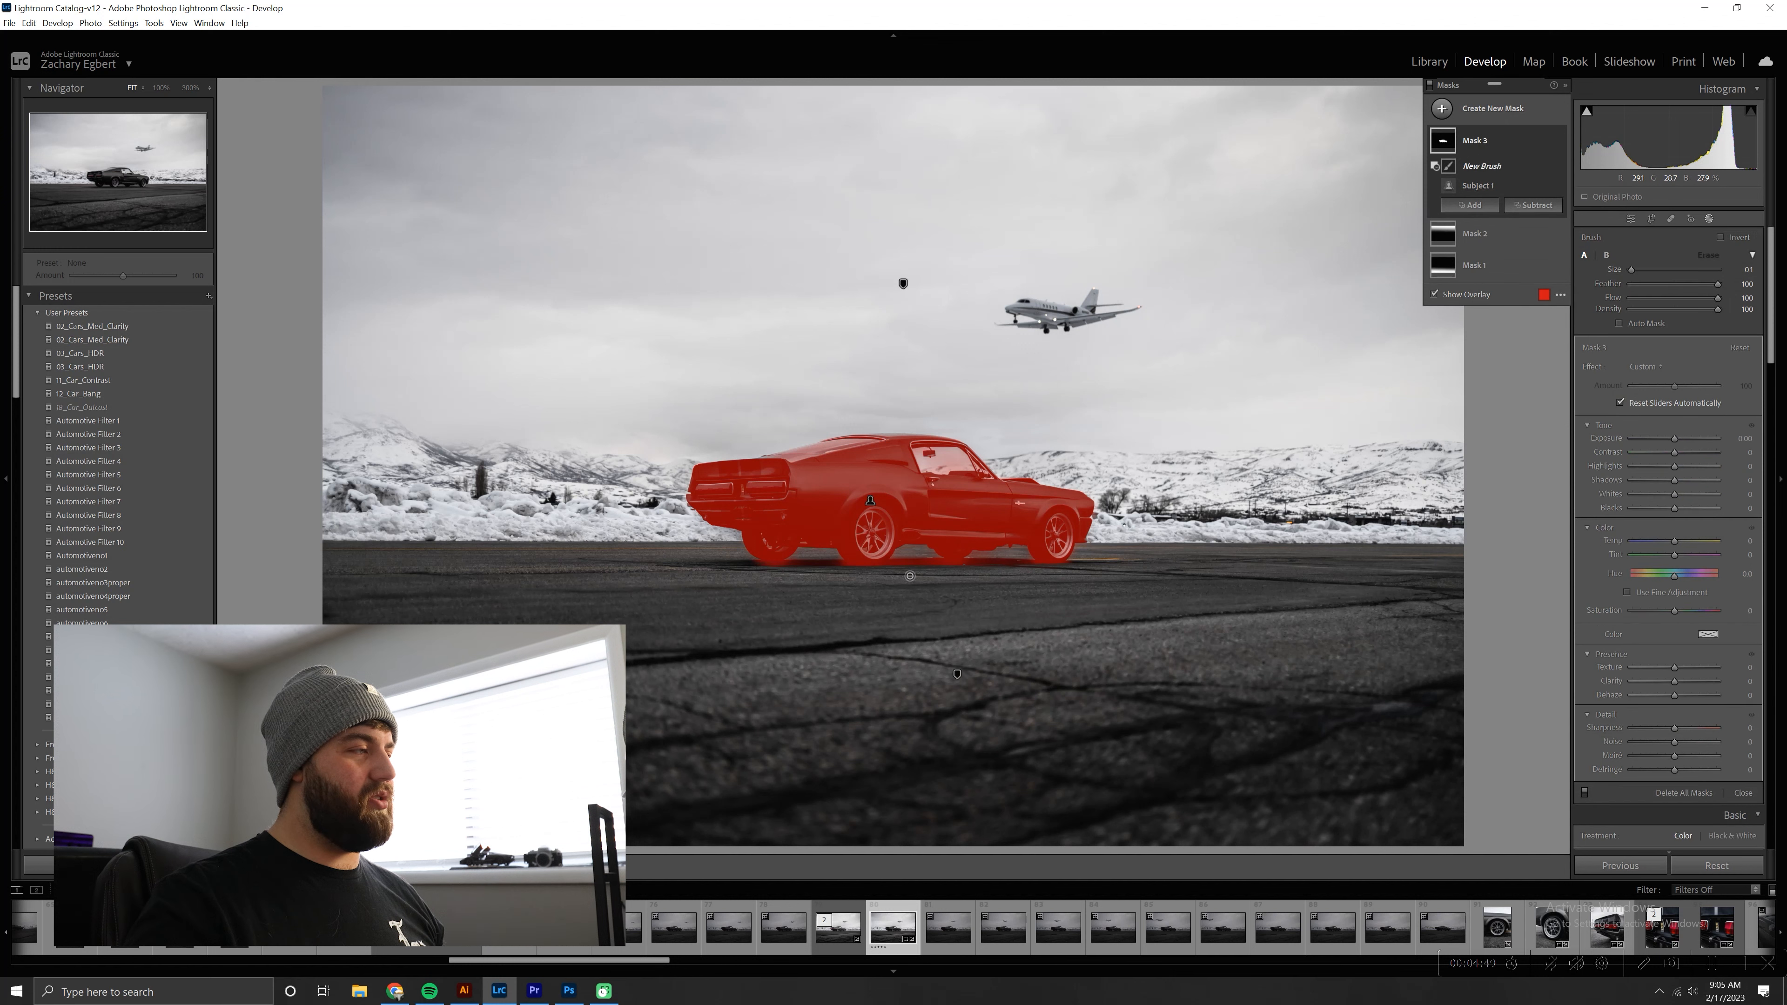
mouse_move(911, 573)
left_mouse_down()
mouse_move(1085, 566)
mouse_move(880, 605)
mouse_move(824, 566)
mouse_move(776, 579)
mouse_move(825, 550)
mouse_move(833, 581)
mouse_move(905, 594)
left_mouse_up()
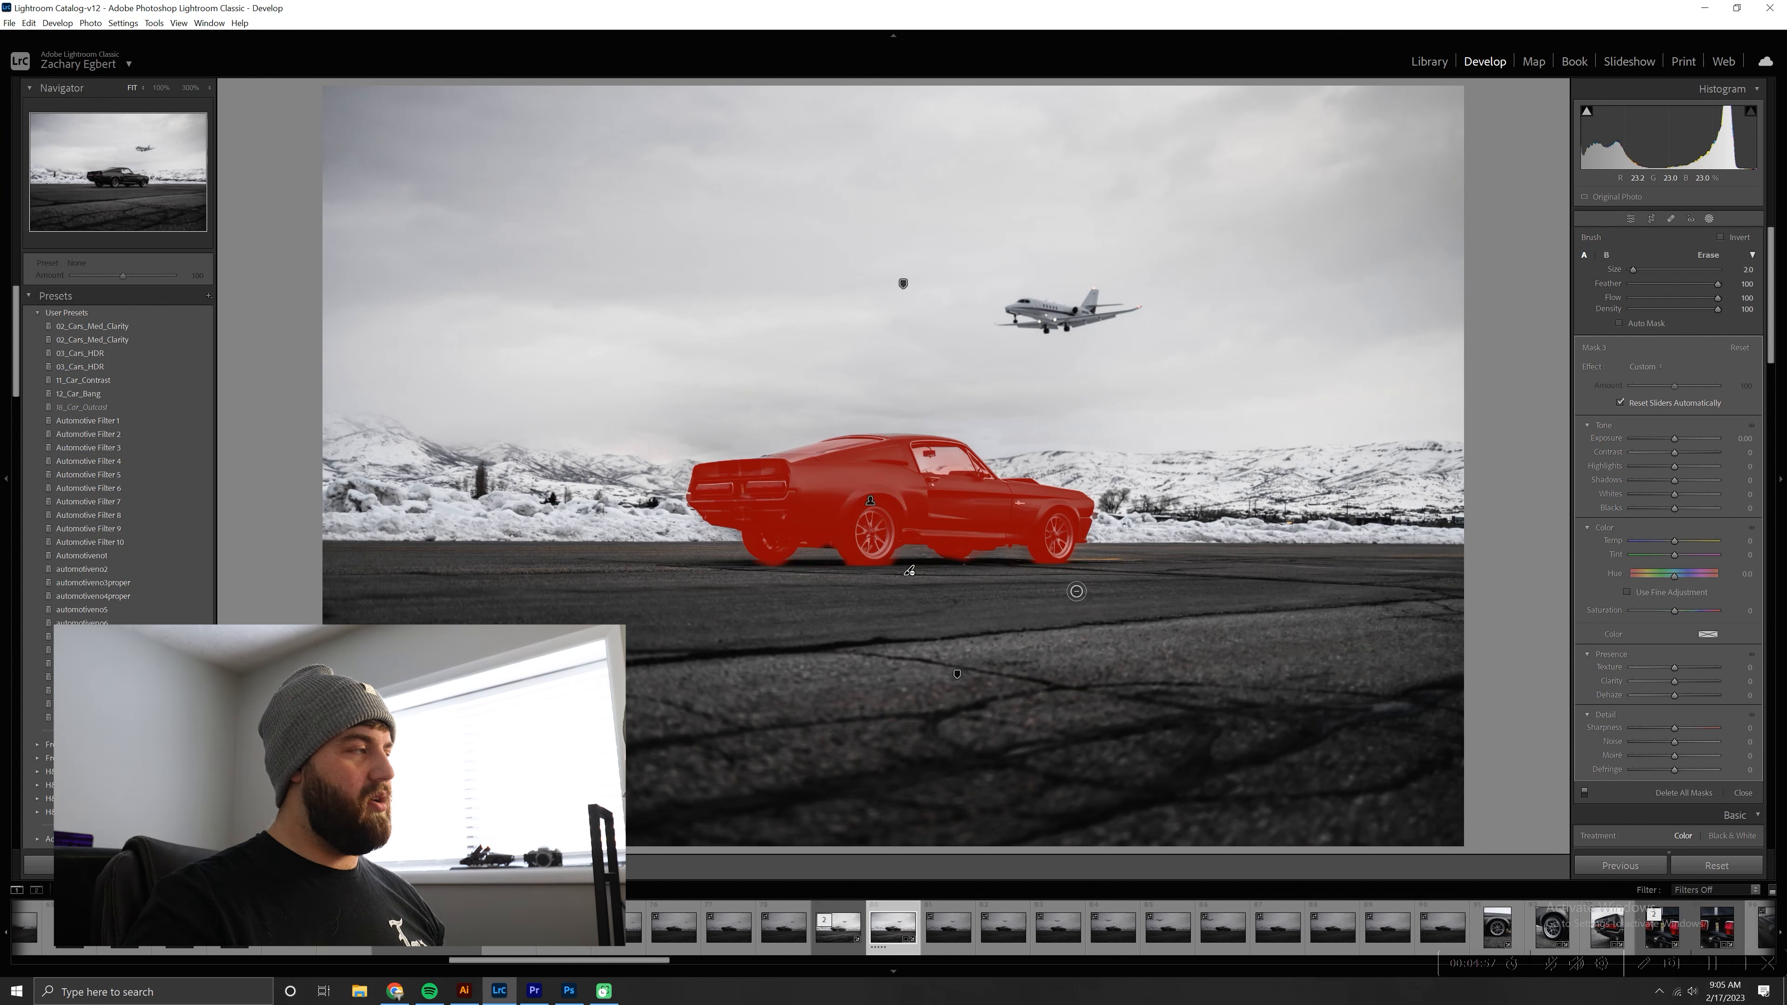
left_click_drag(1341, 525, 1302, 526)
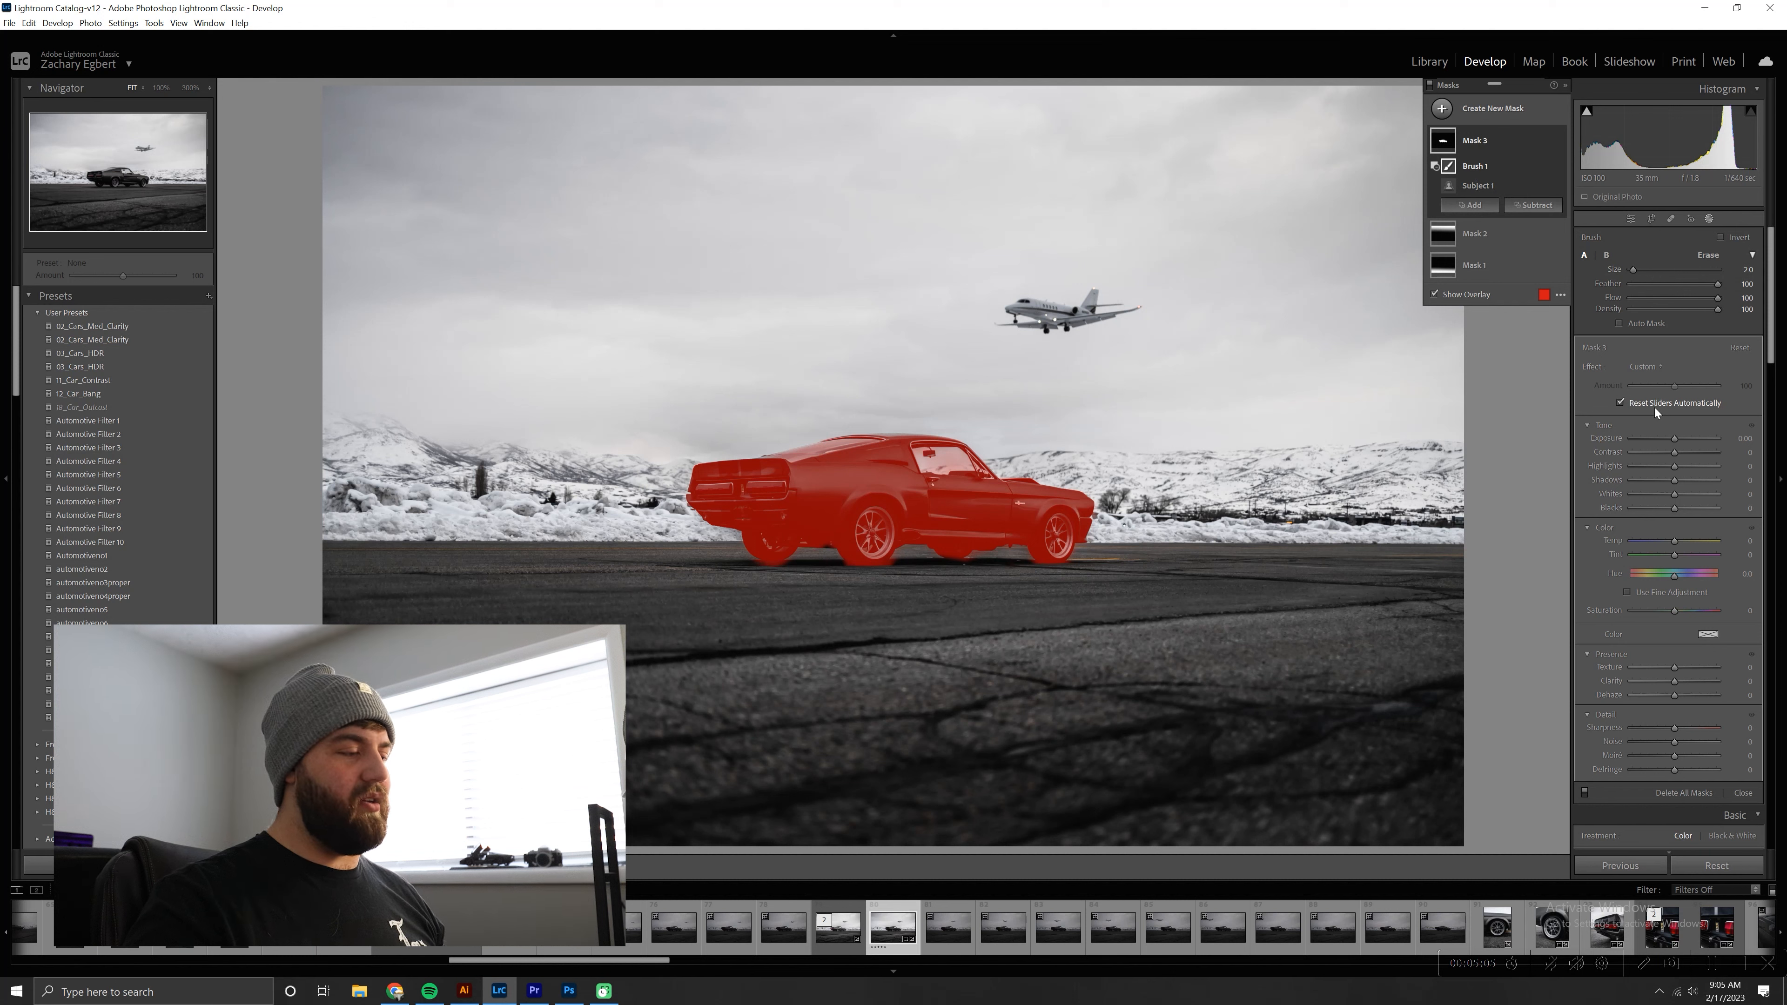
- Set the car mask's exposure to 0.50, contrast to 10 and shadows to 24, and leave masking
left_click(1678, 440)
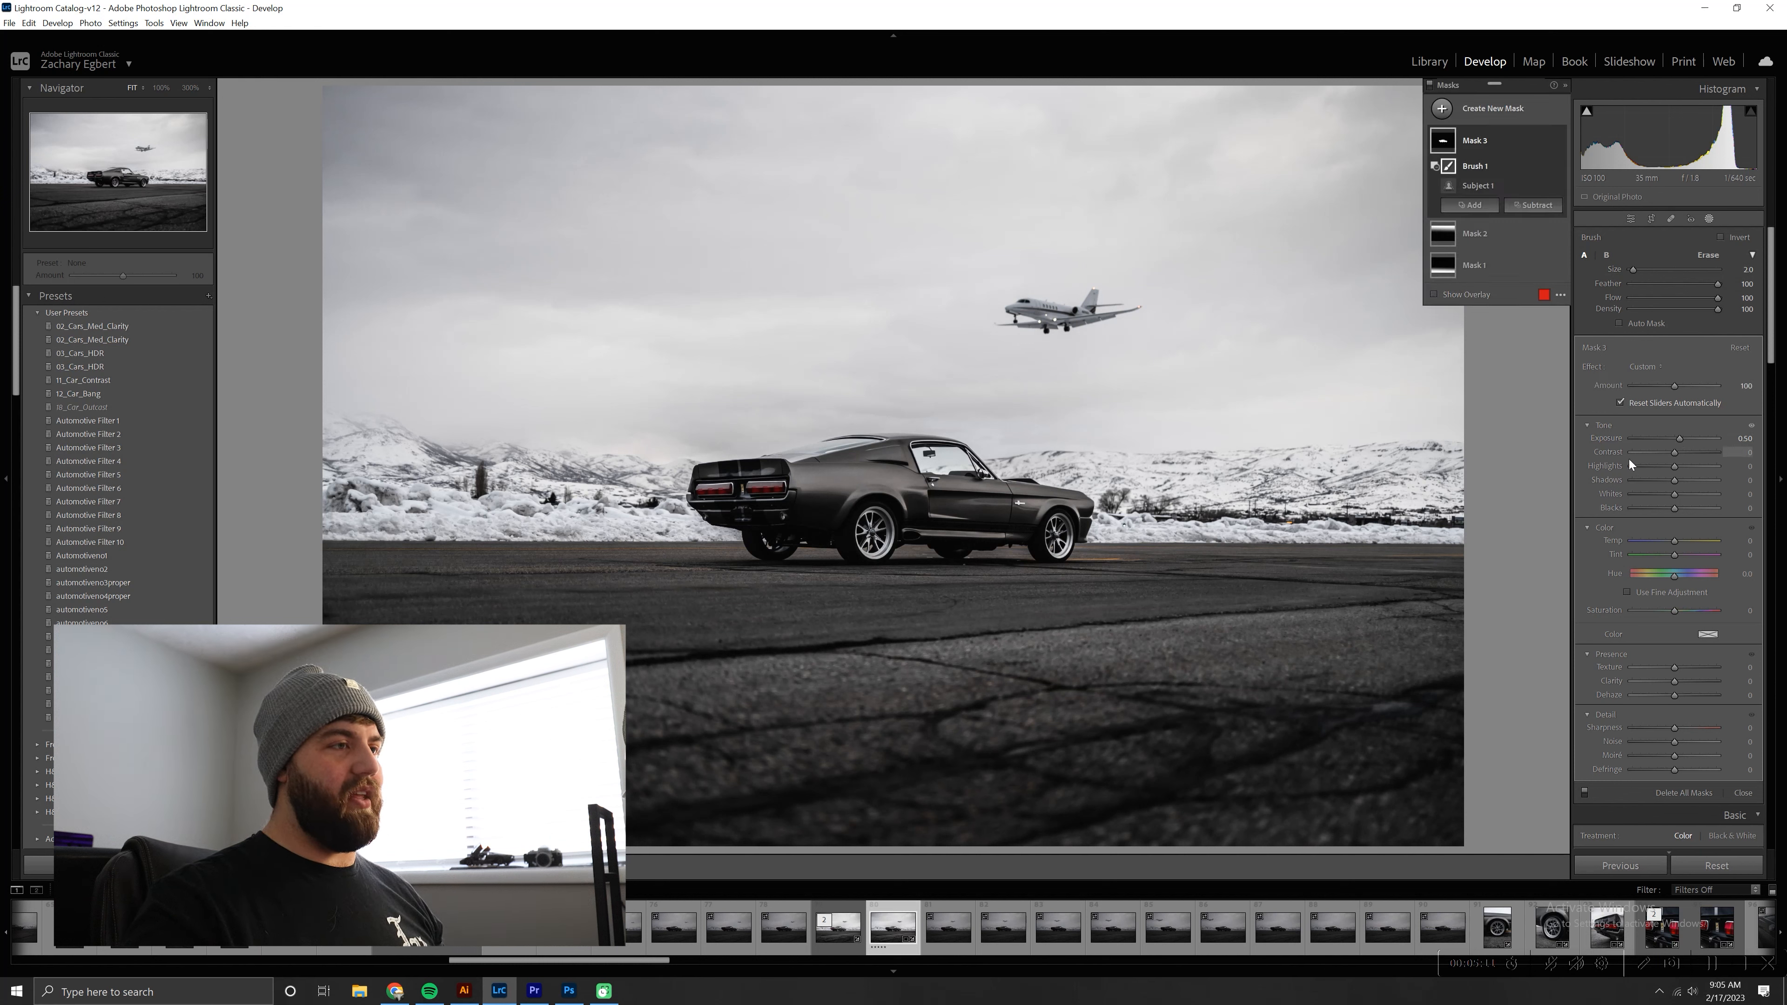
left_click_drag(1674, 452, 1675, 452)
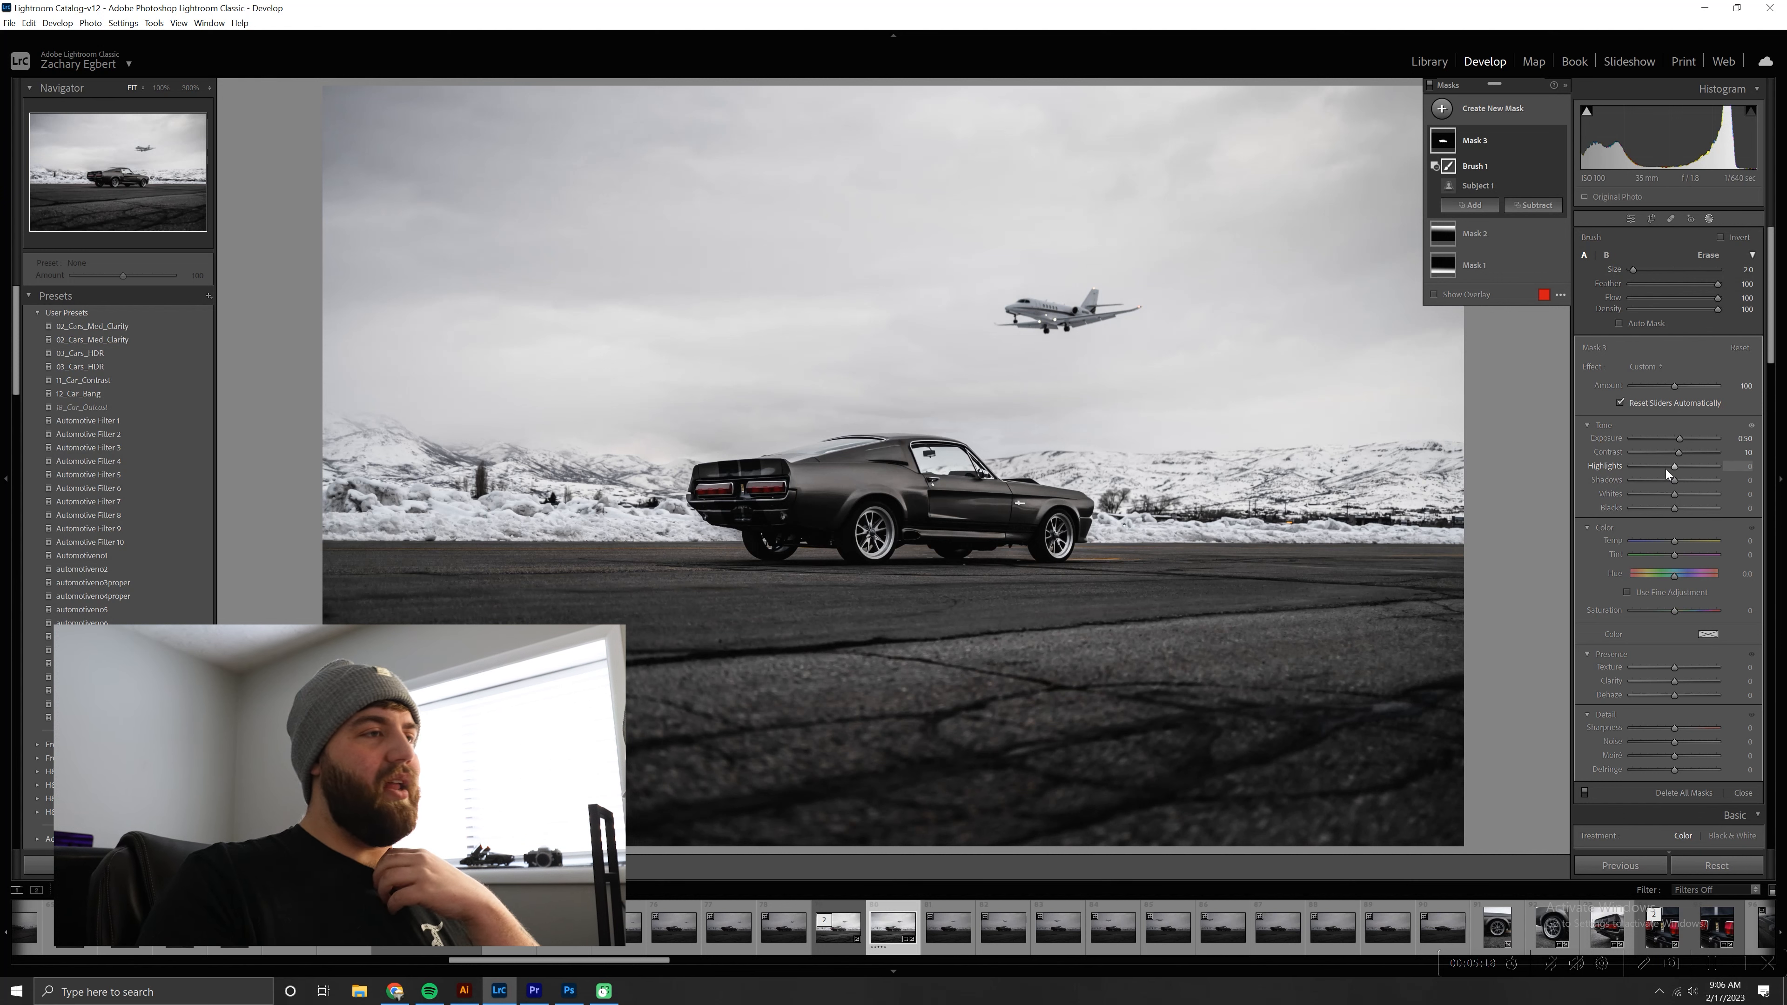
left_click_drag(1680, 485, 1681, 485)
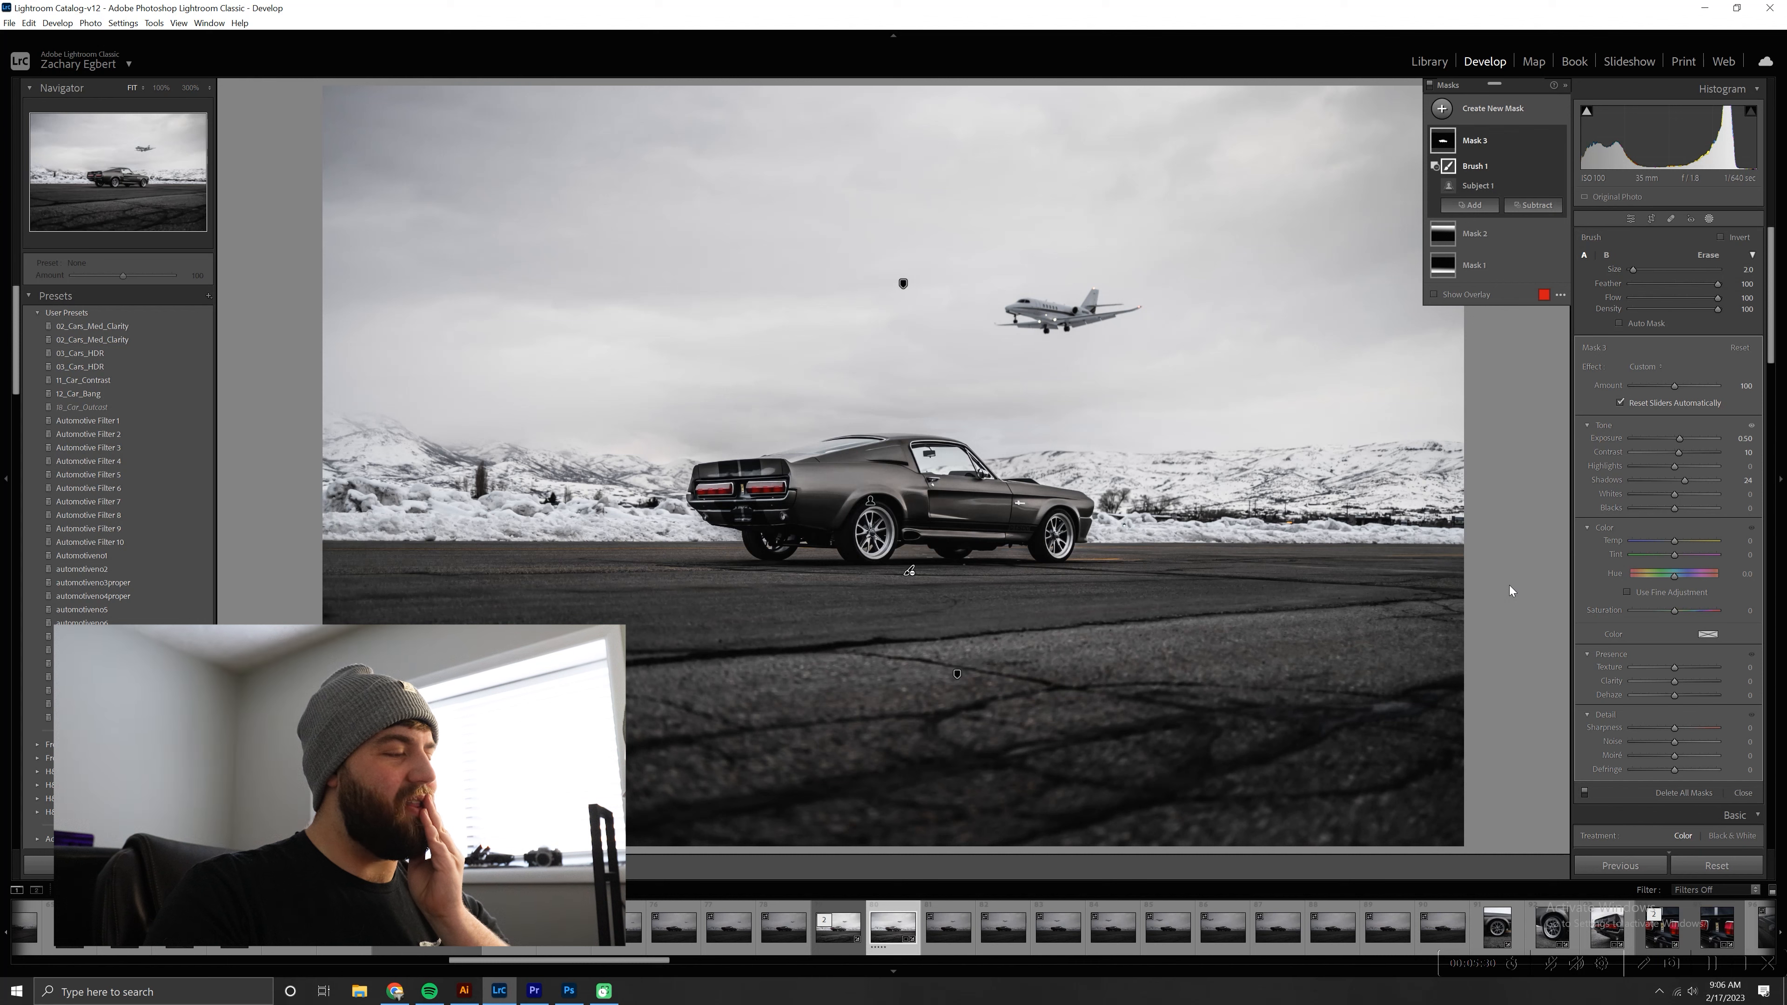
left_click(1709, 219)
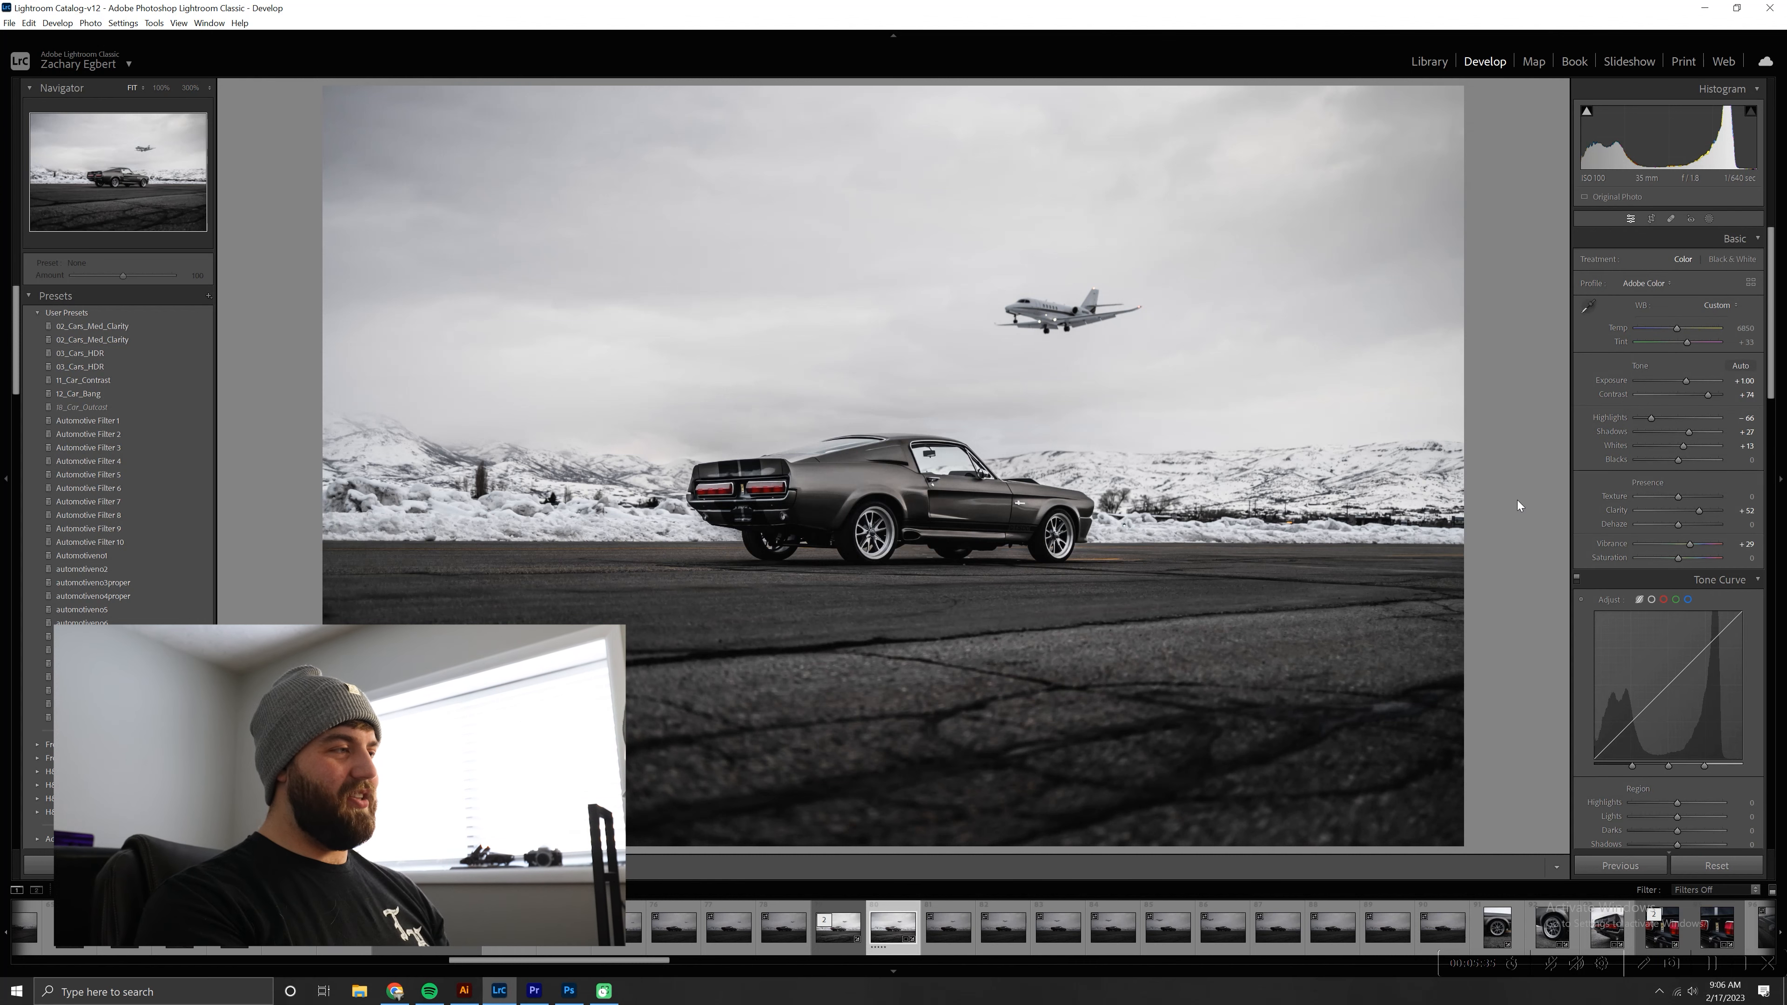
- Compare the edited photo with its original by switching repeatedly between the before and after views
key("backslash")
key("backslash")
key("backslash")
key("backslash")
key("backslash")
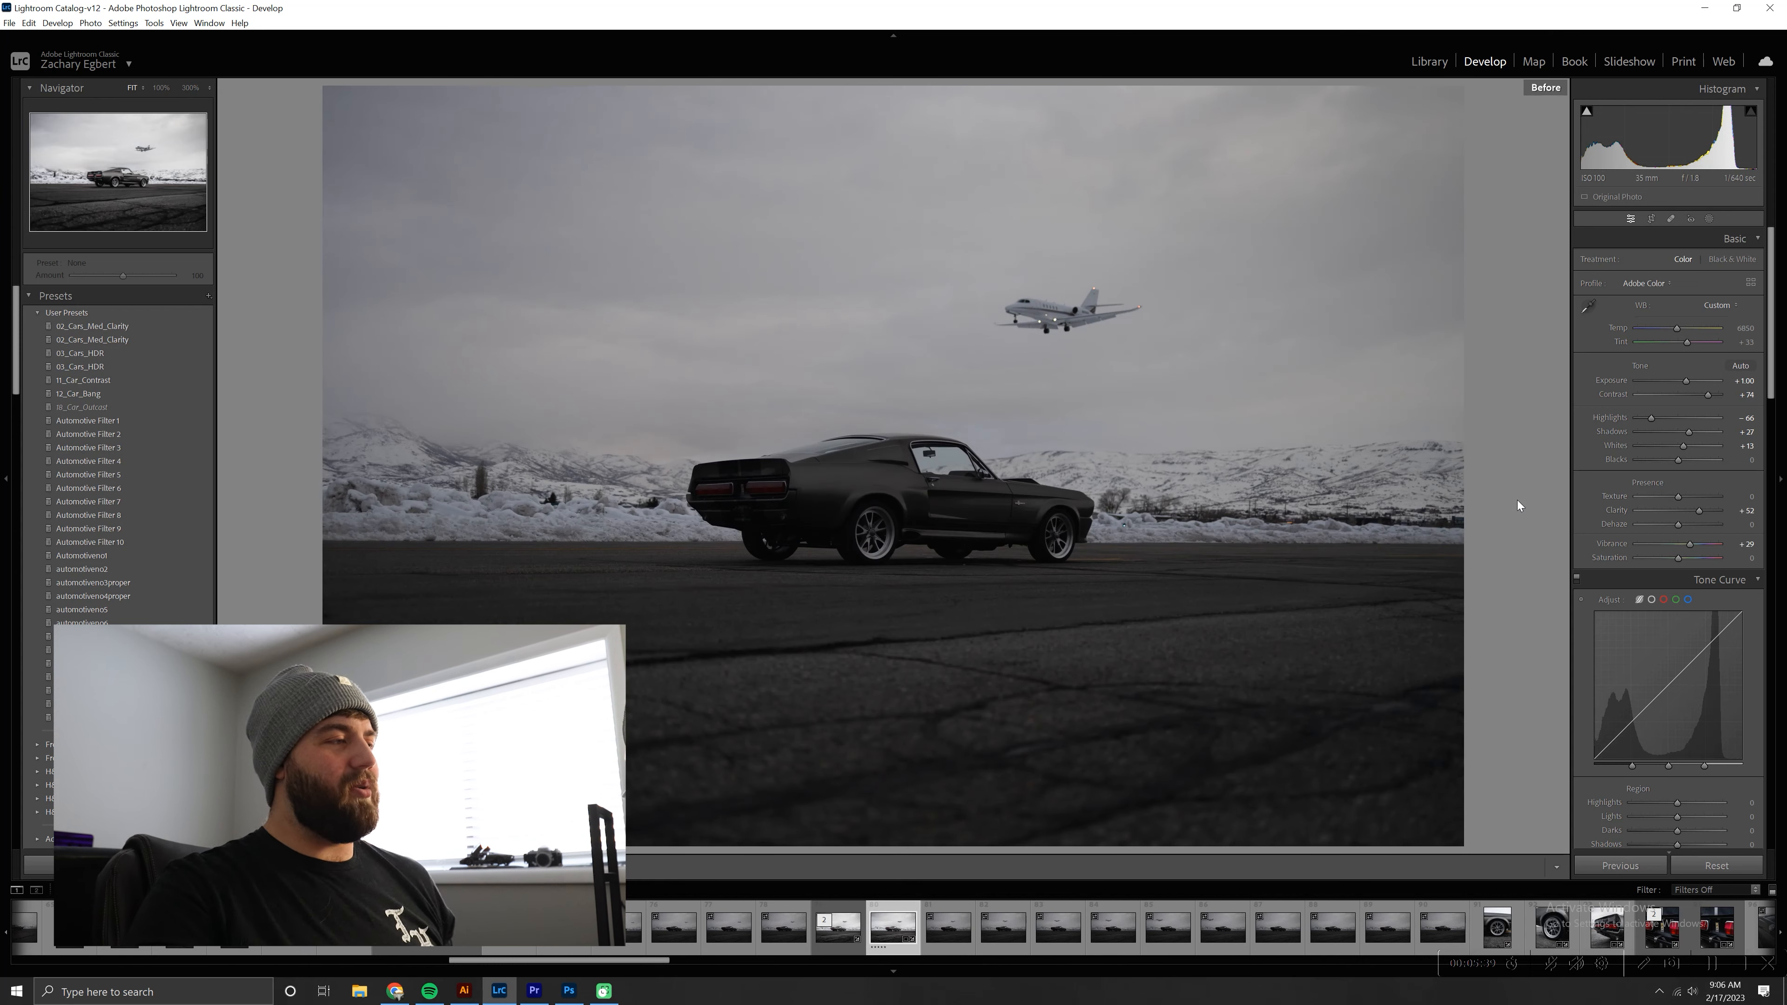
- Return to the edited view of the photo and open it in Adobe Photoshop 2023 for editing
key("backslash")
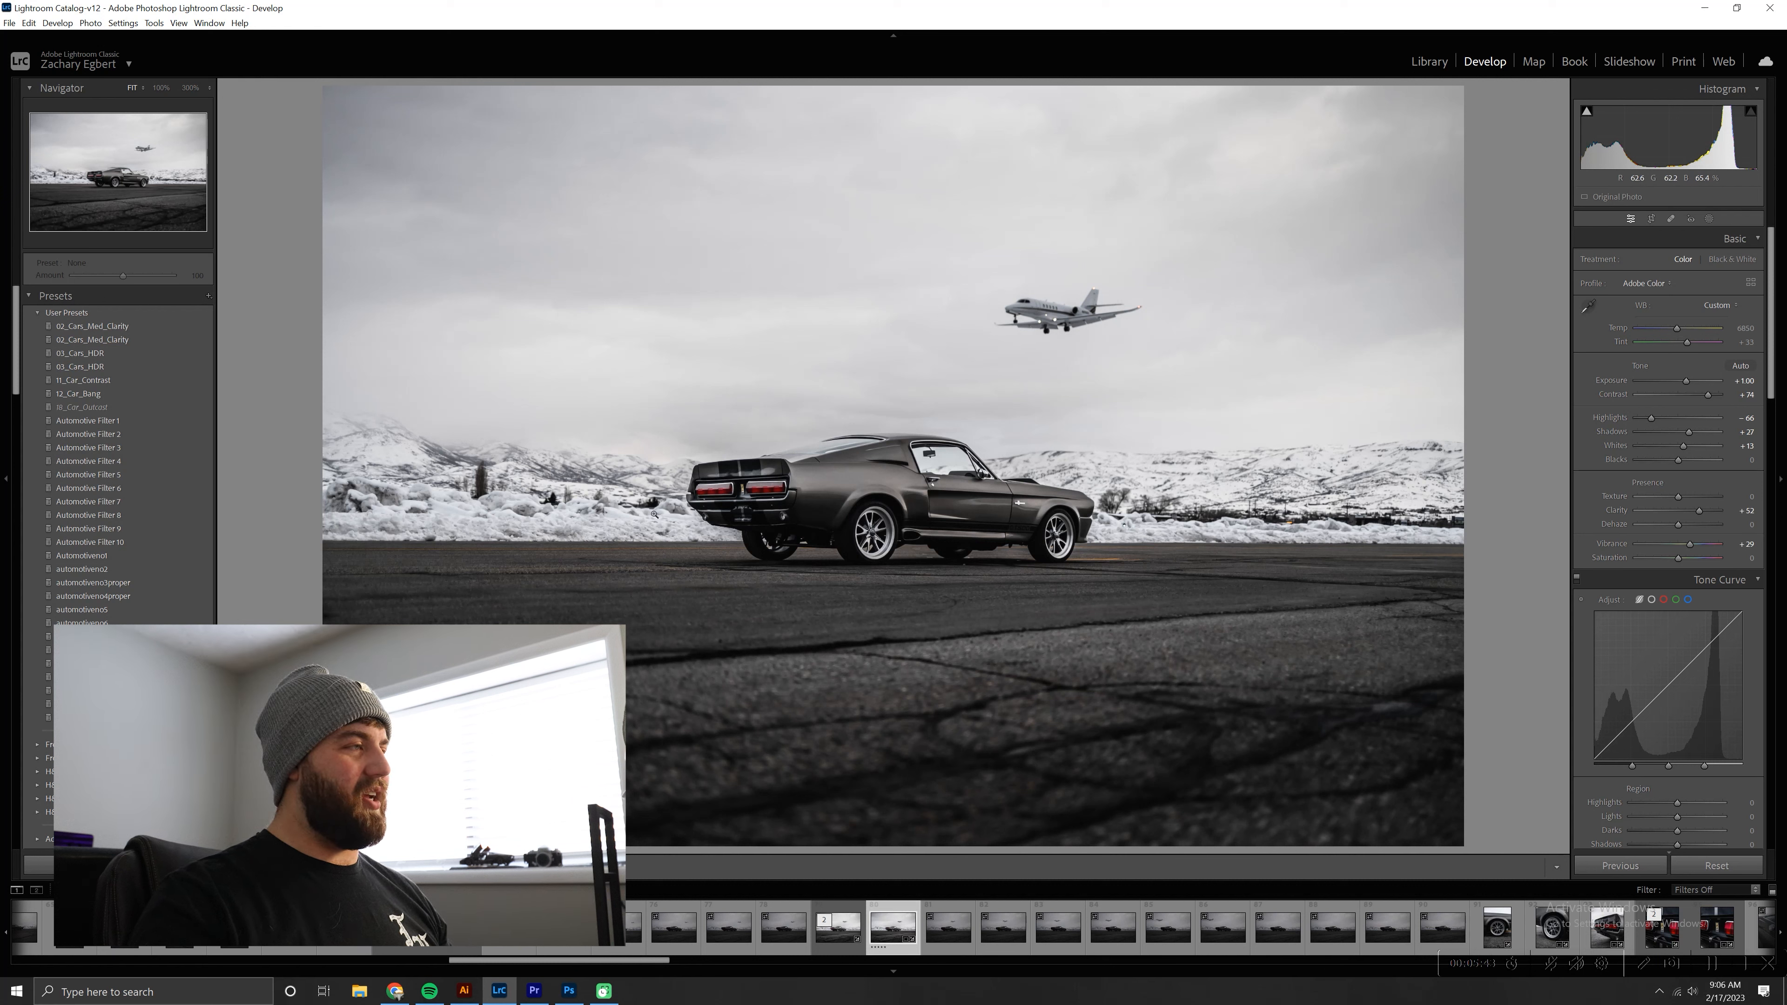
left_click(90, 22)
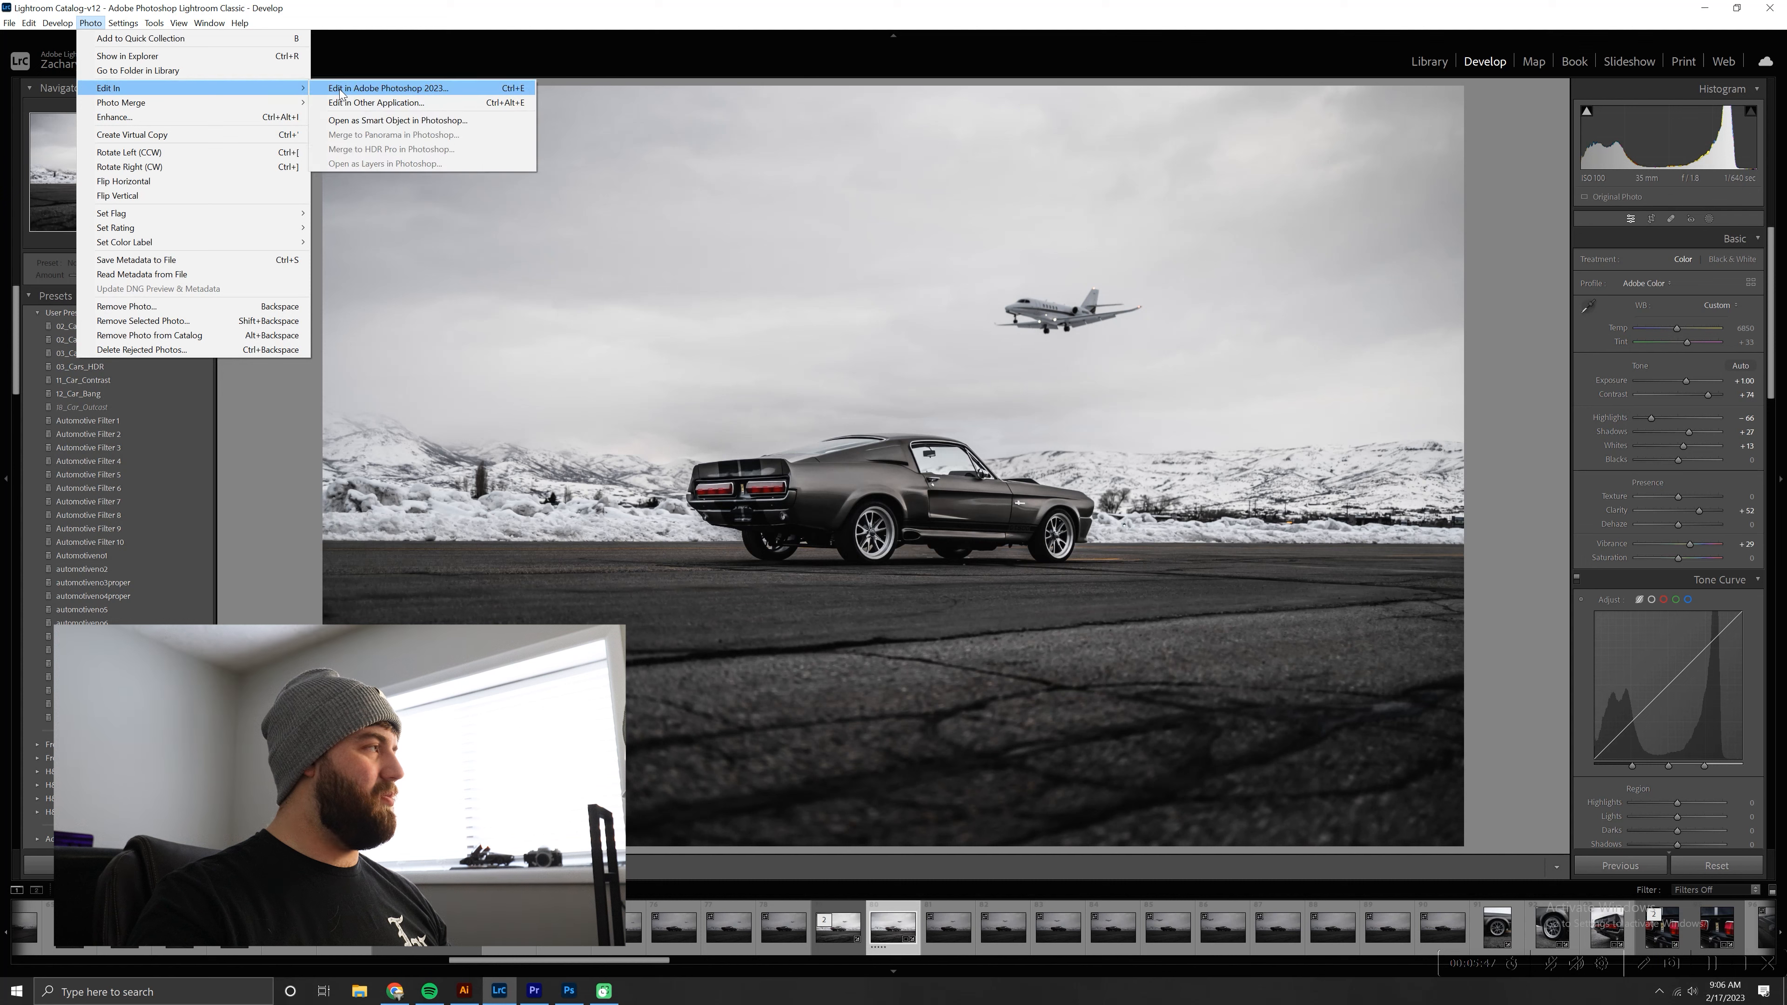
mouse_move(307, 91)
left_click(368, 91)
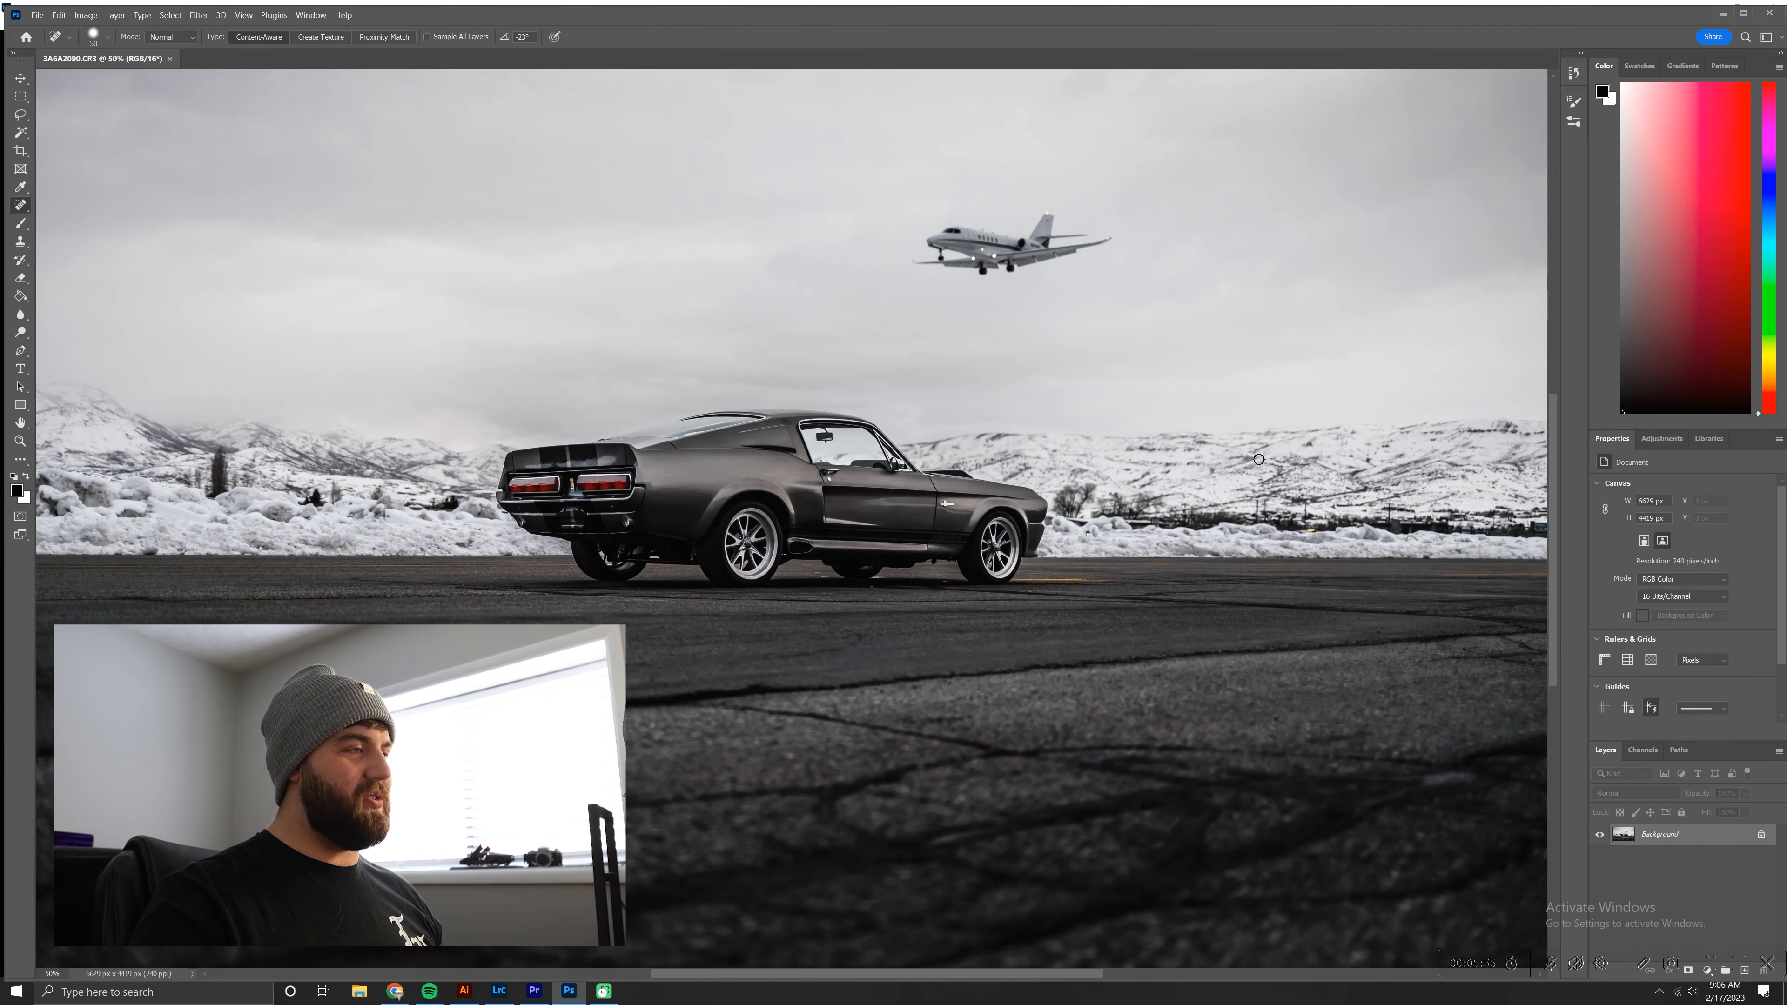
- Heal away the tower and small distractions beyond the snowbank, ahead of the car, using a smaller Spot Healing Brush
scroll(1320, 538, "up", 4)
key("bracketleft")
left_click(1289, 520)
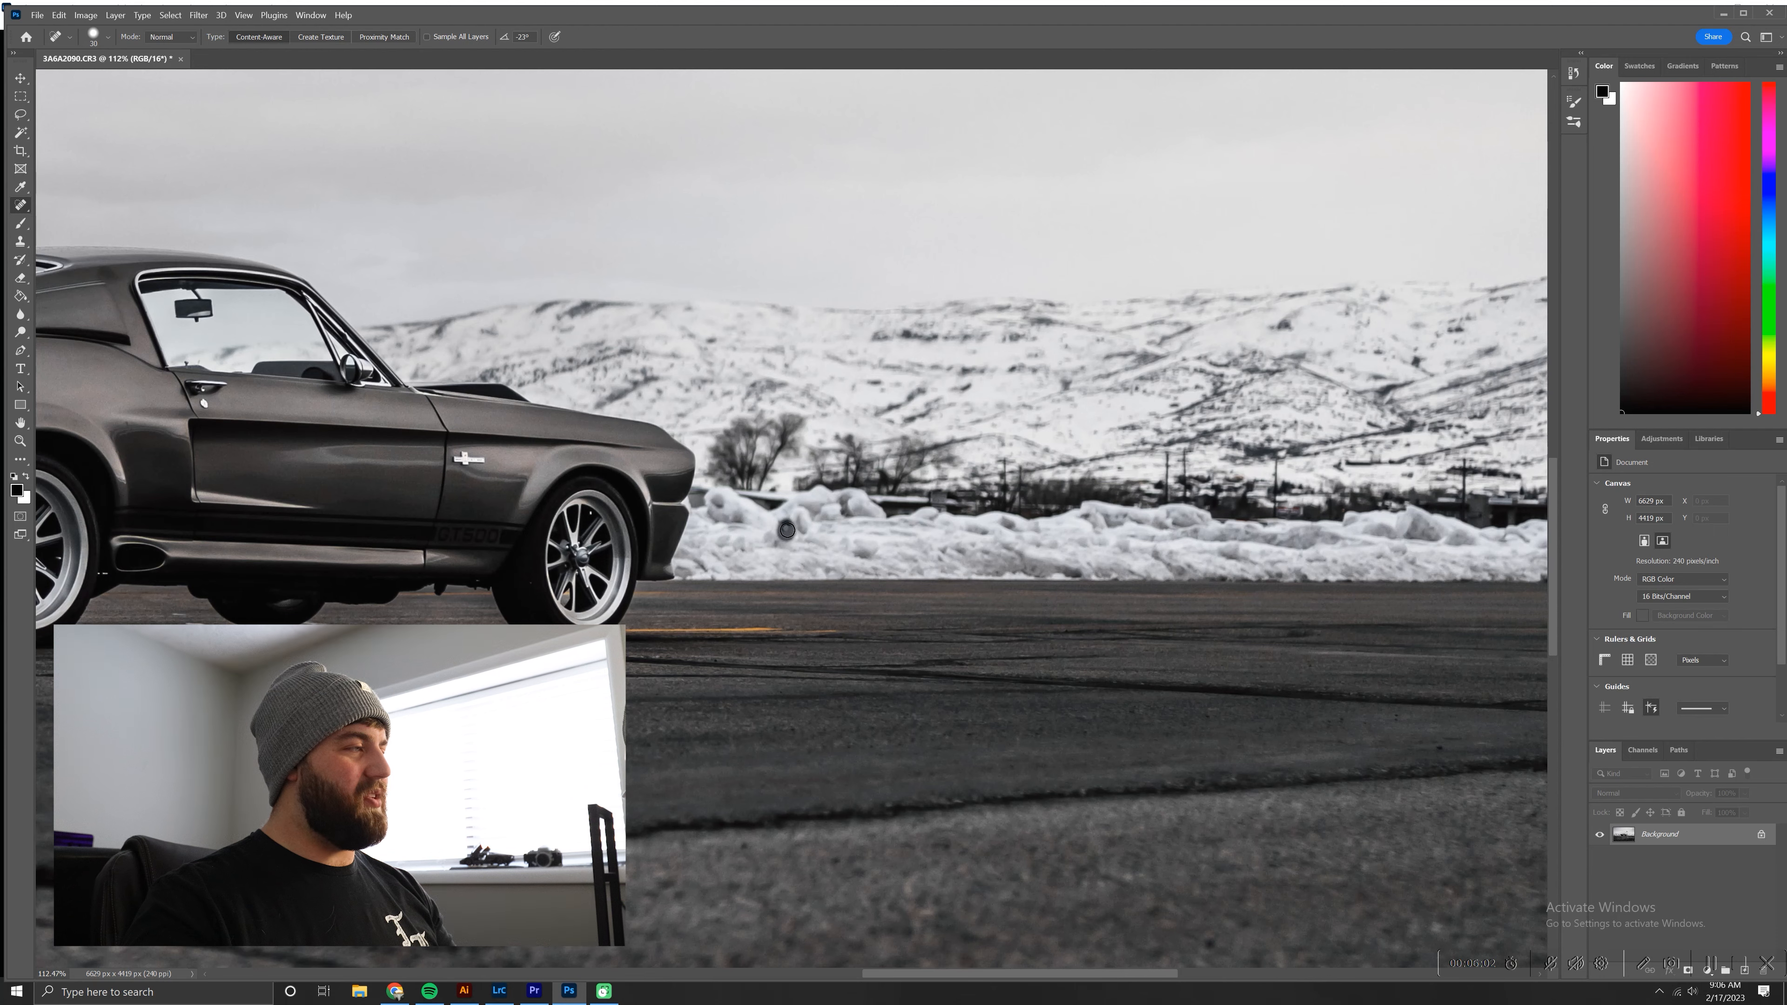
mouse_move(1436, 511)
left_mouse_down()
mouse_move(1169, 553)
mouse_move(1171, 524)
mouse_move(1170, 566)
left_mouse_up()
left_click_drag(984, 523, 982, 567)
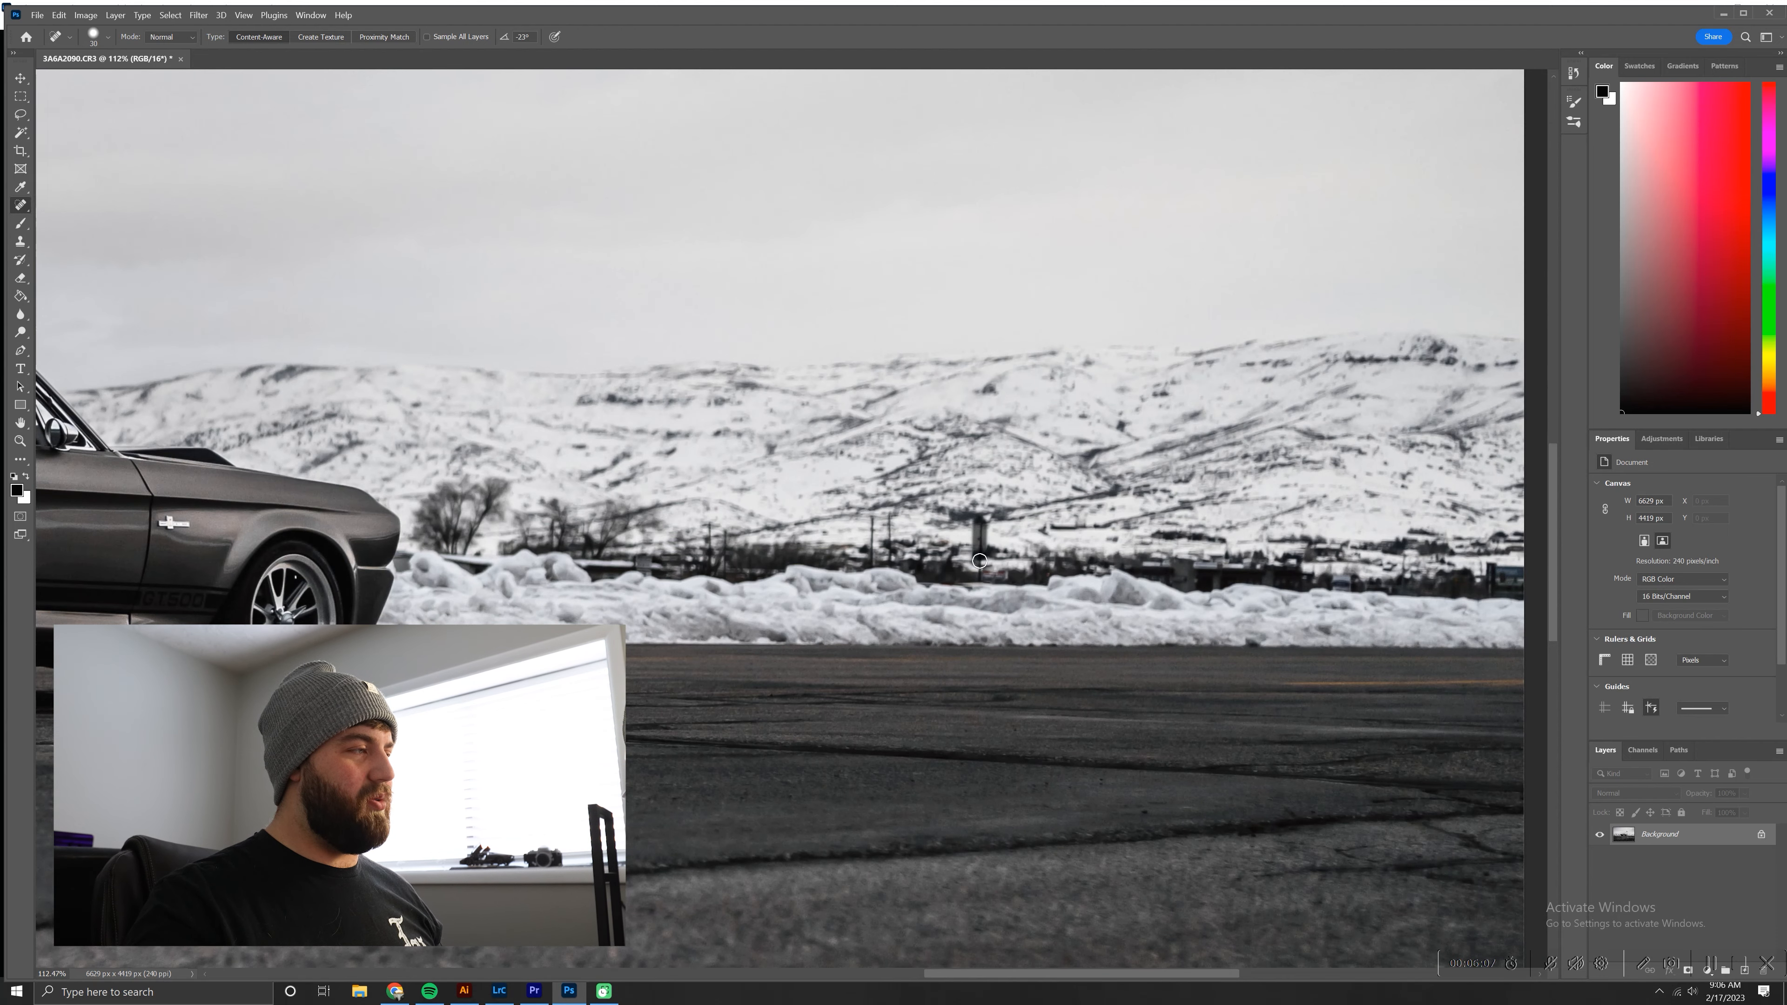
mouse_move(870, 527)
left_mouse_down()
mouse_move(870, 563)
mouse_move(1252, 504)
left_mouse_up()
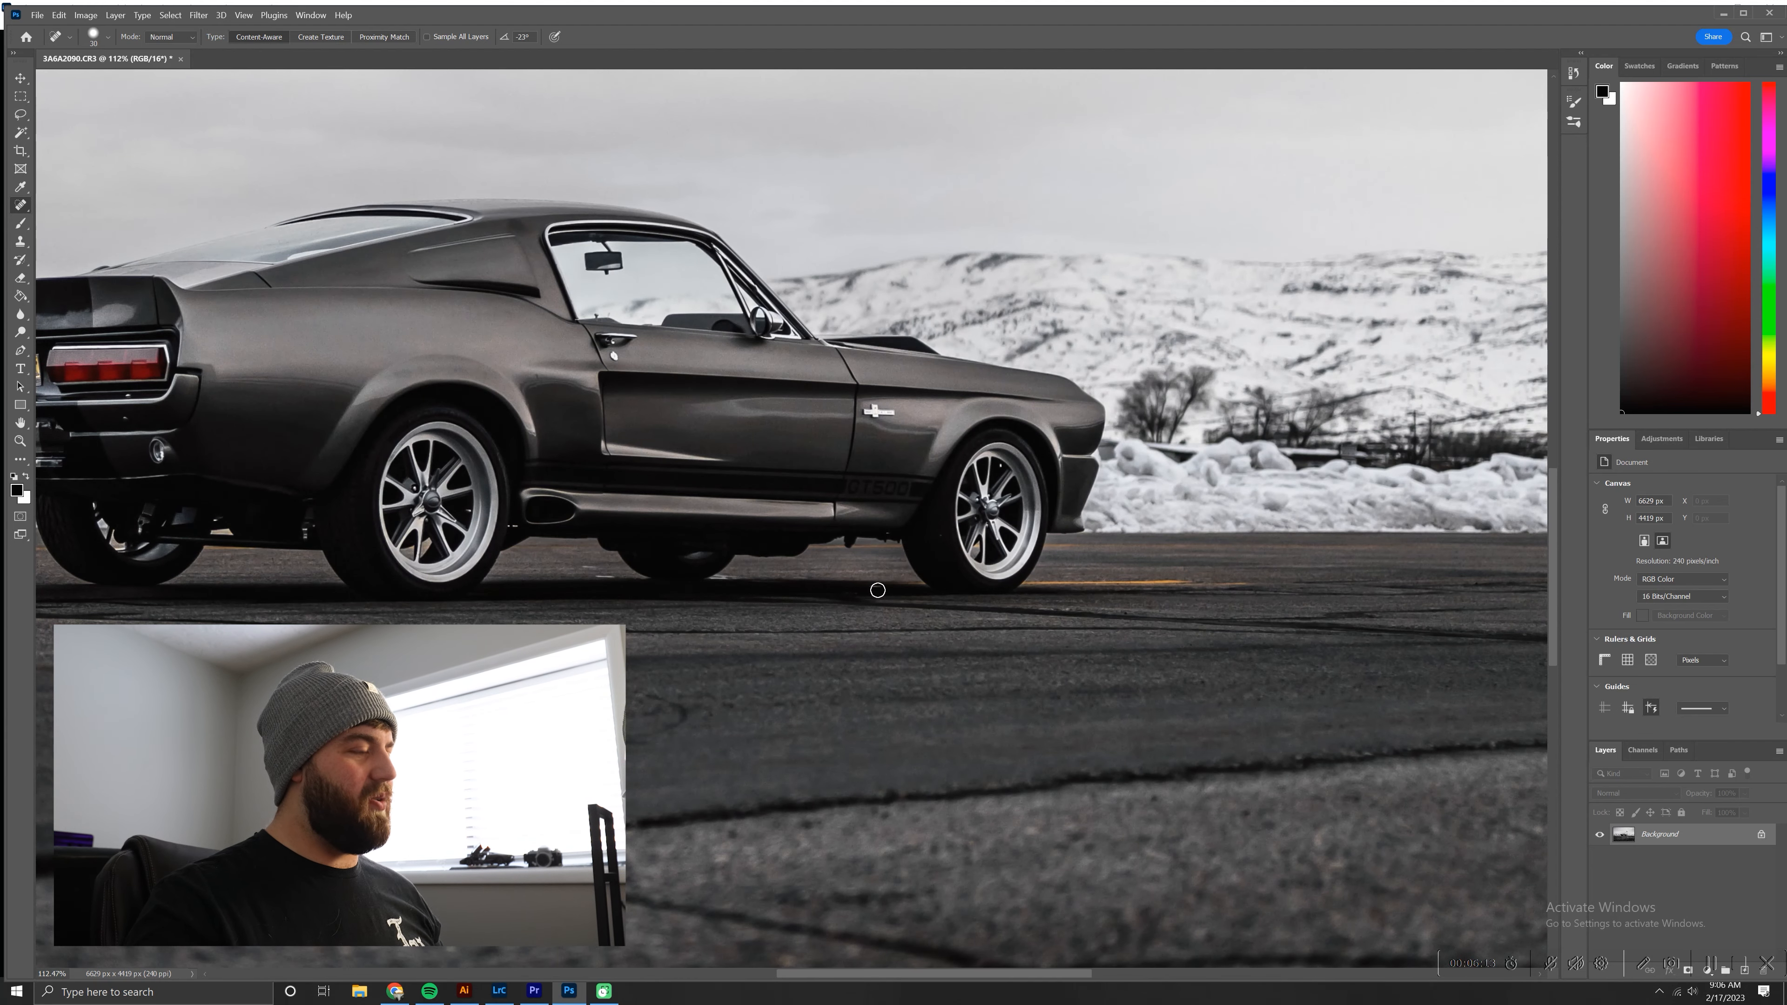
- Reduce the healing brush size and inspect the car, horizon and overall composition for remaining distractions
key("bracketleft")
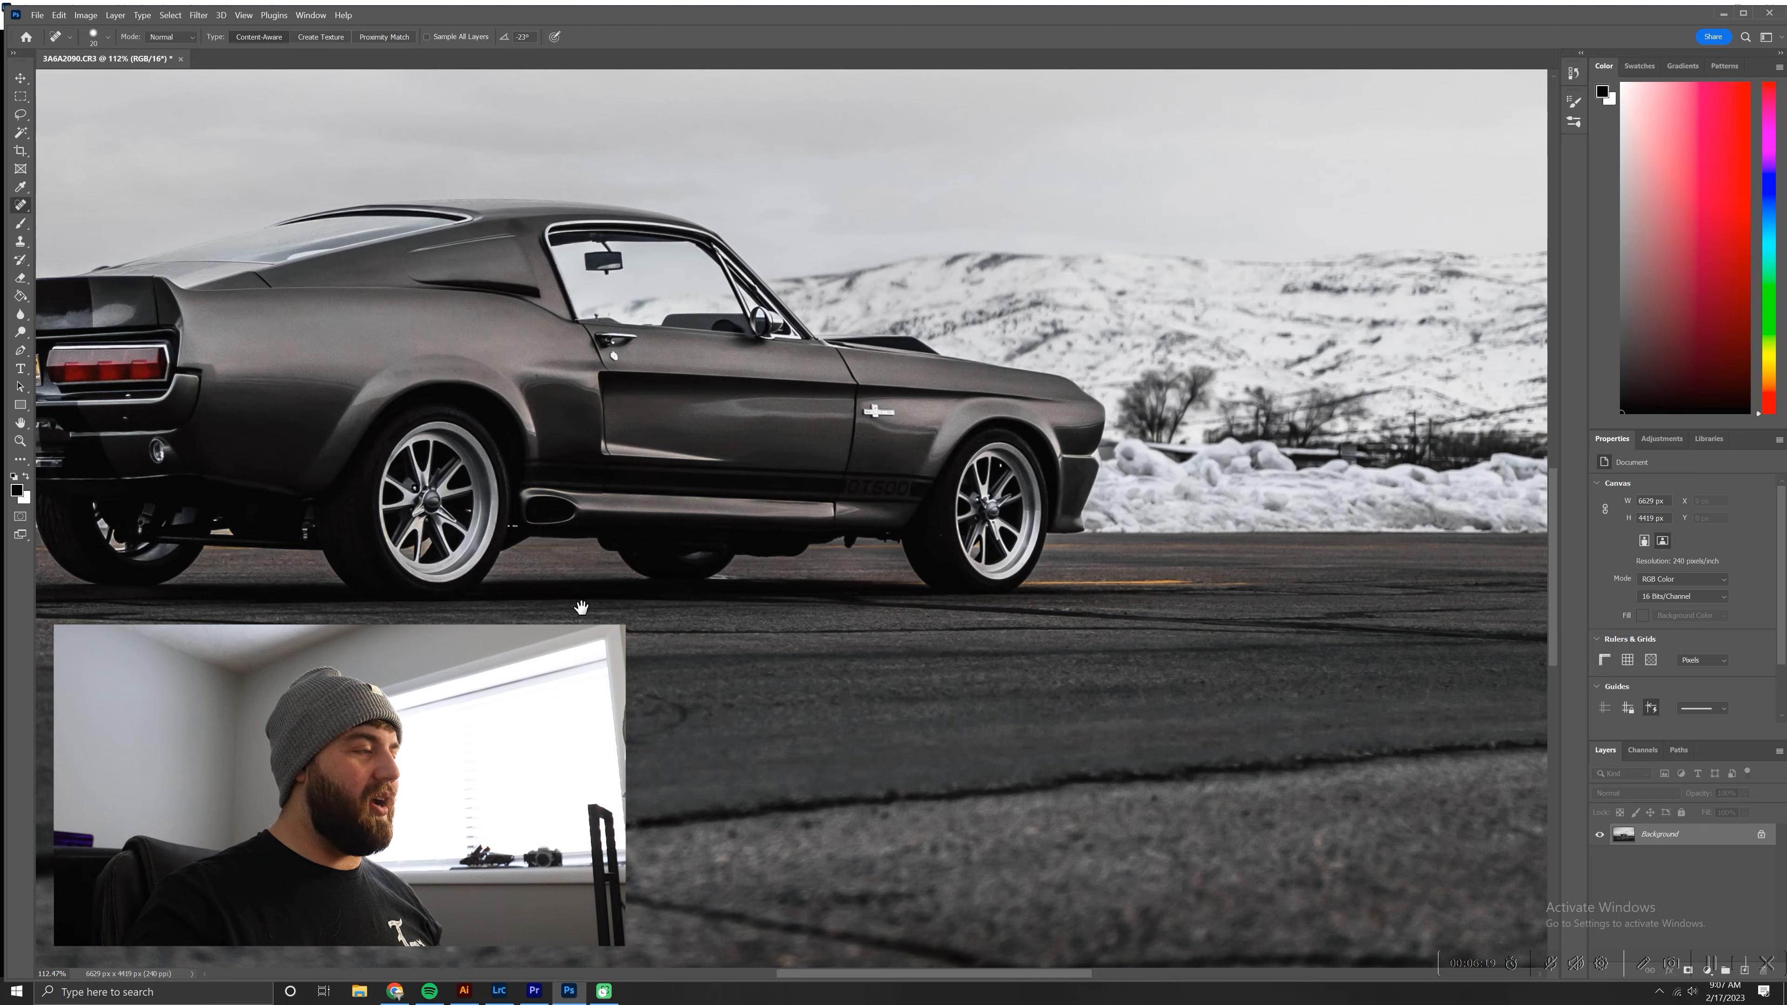
scroll(796, 606, "left", 3)
scroll(770, 644, "right", 5)
scroll(770, 644, "left", 2)
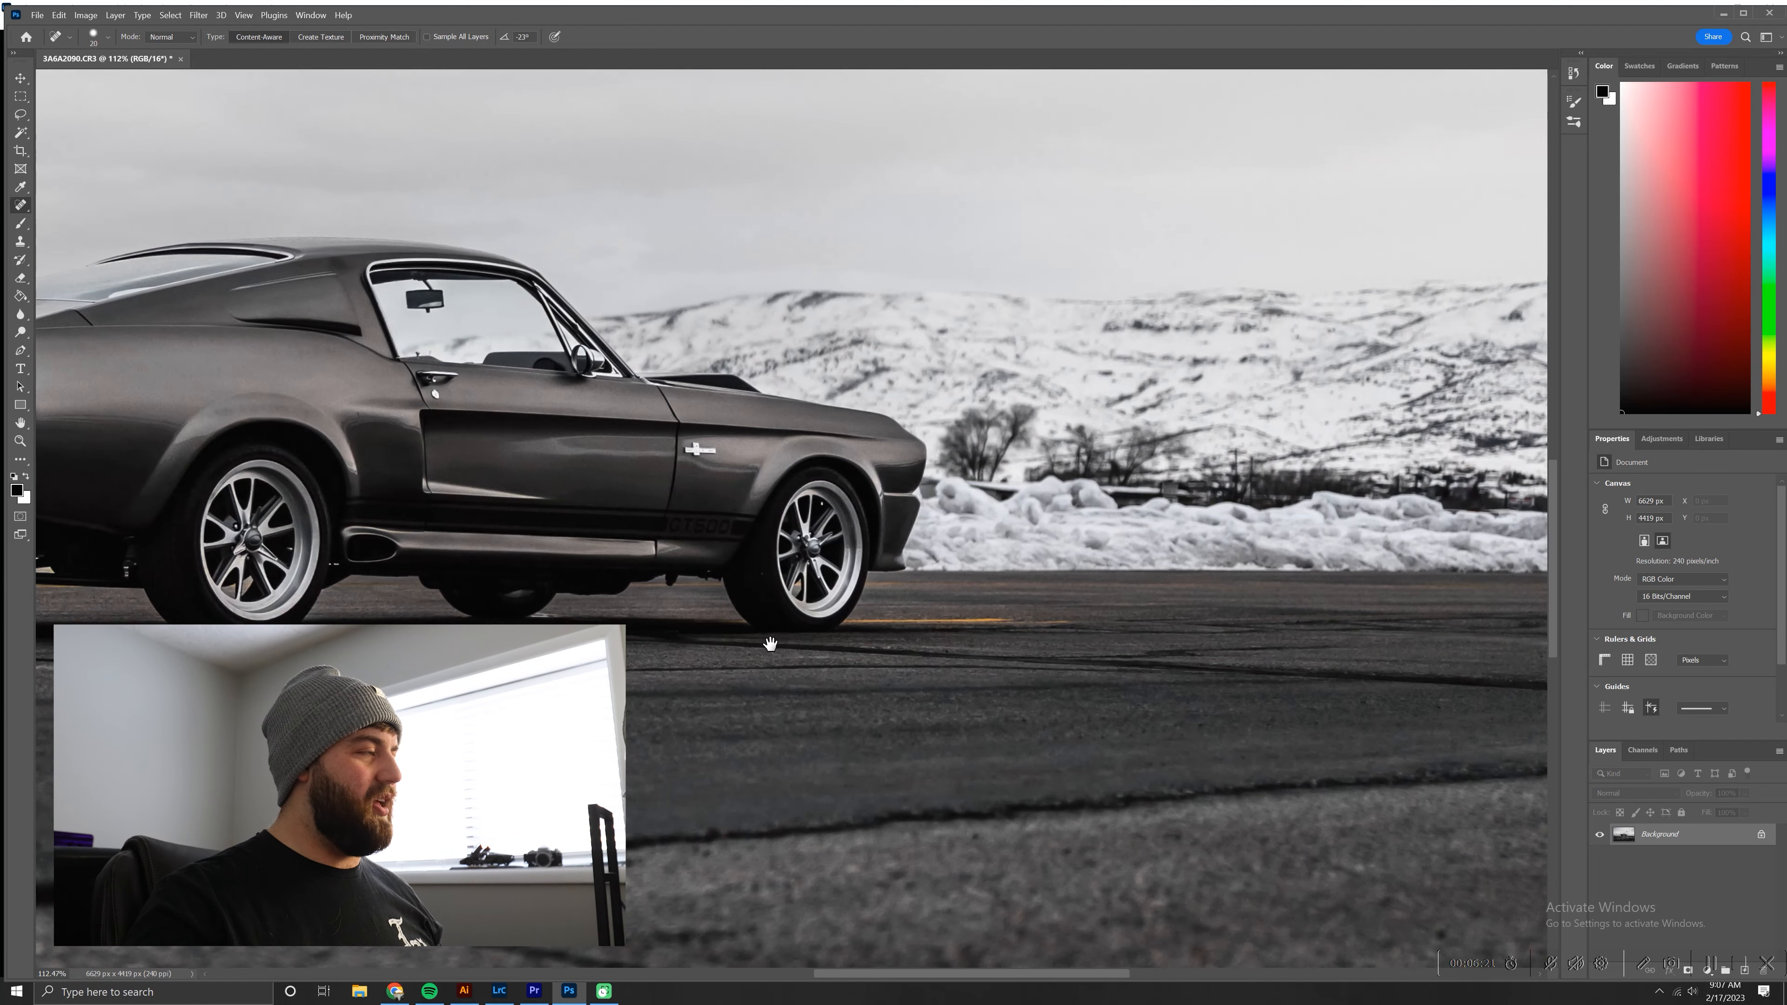
scroll(770, 644, "down", 2)
scroll(771, 644, "up", 2)
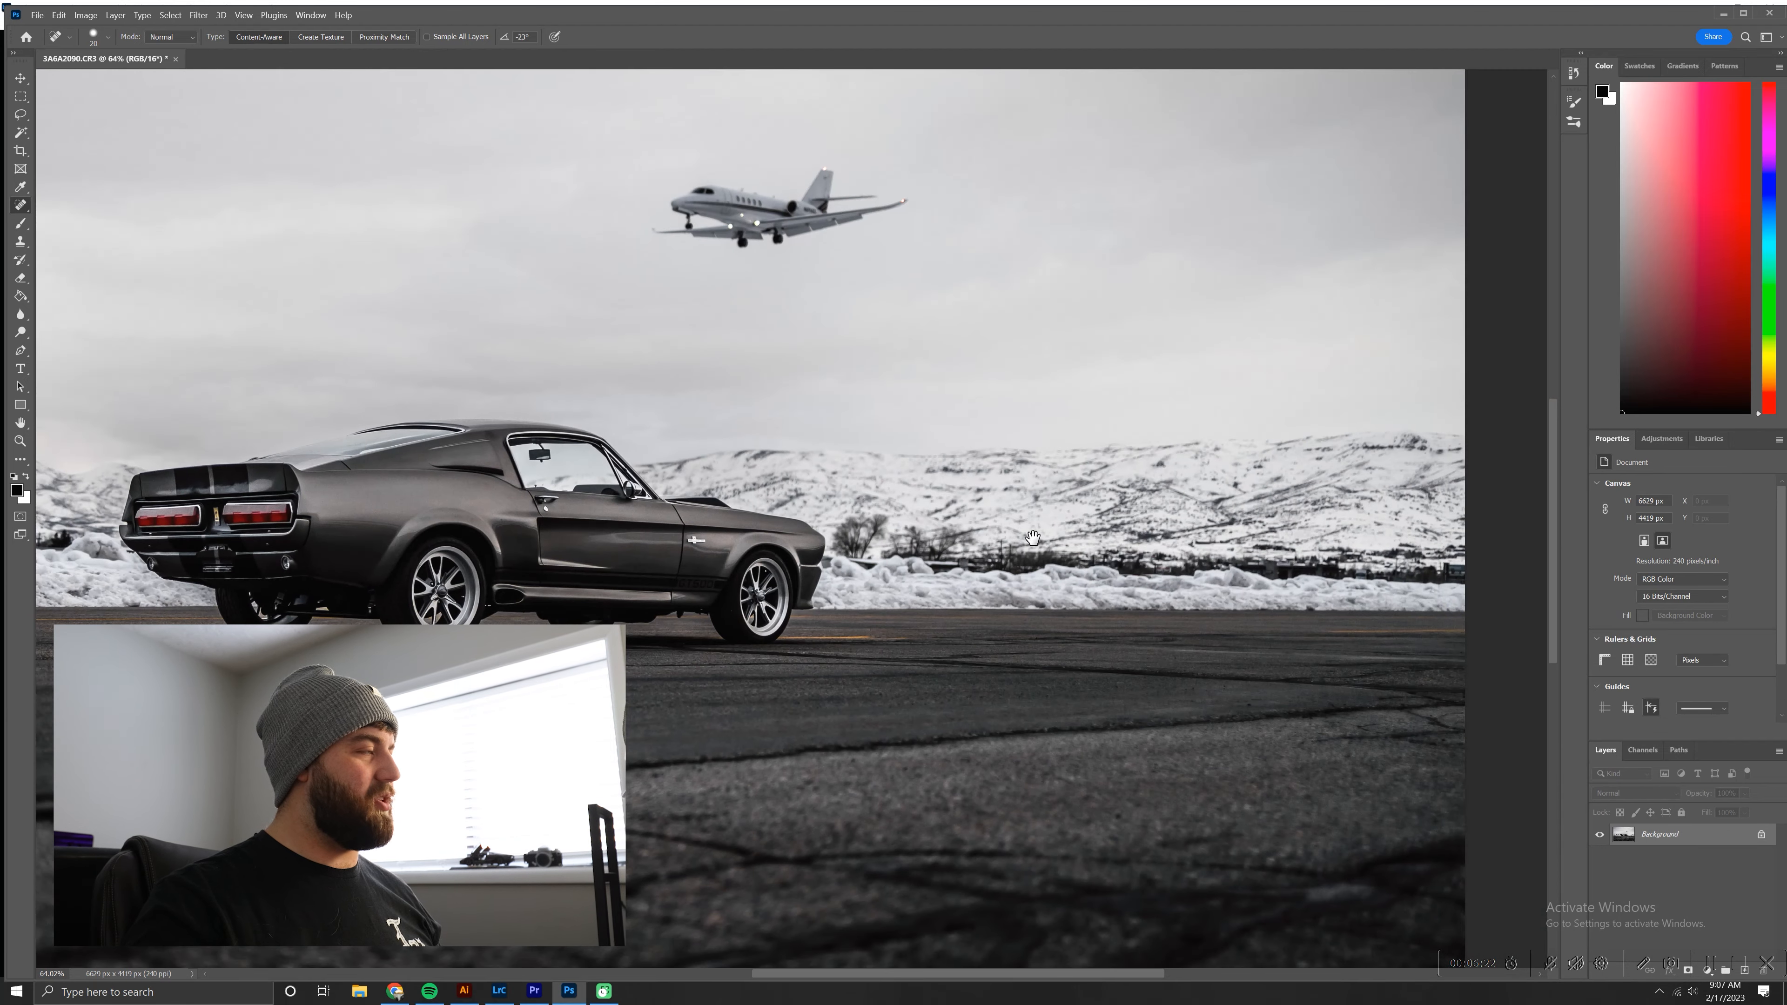
left_click_drag(345, 599, 1181, 499)
scroll(1181, 498, "down", 1)
scroll(753, 518, "down", 3)
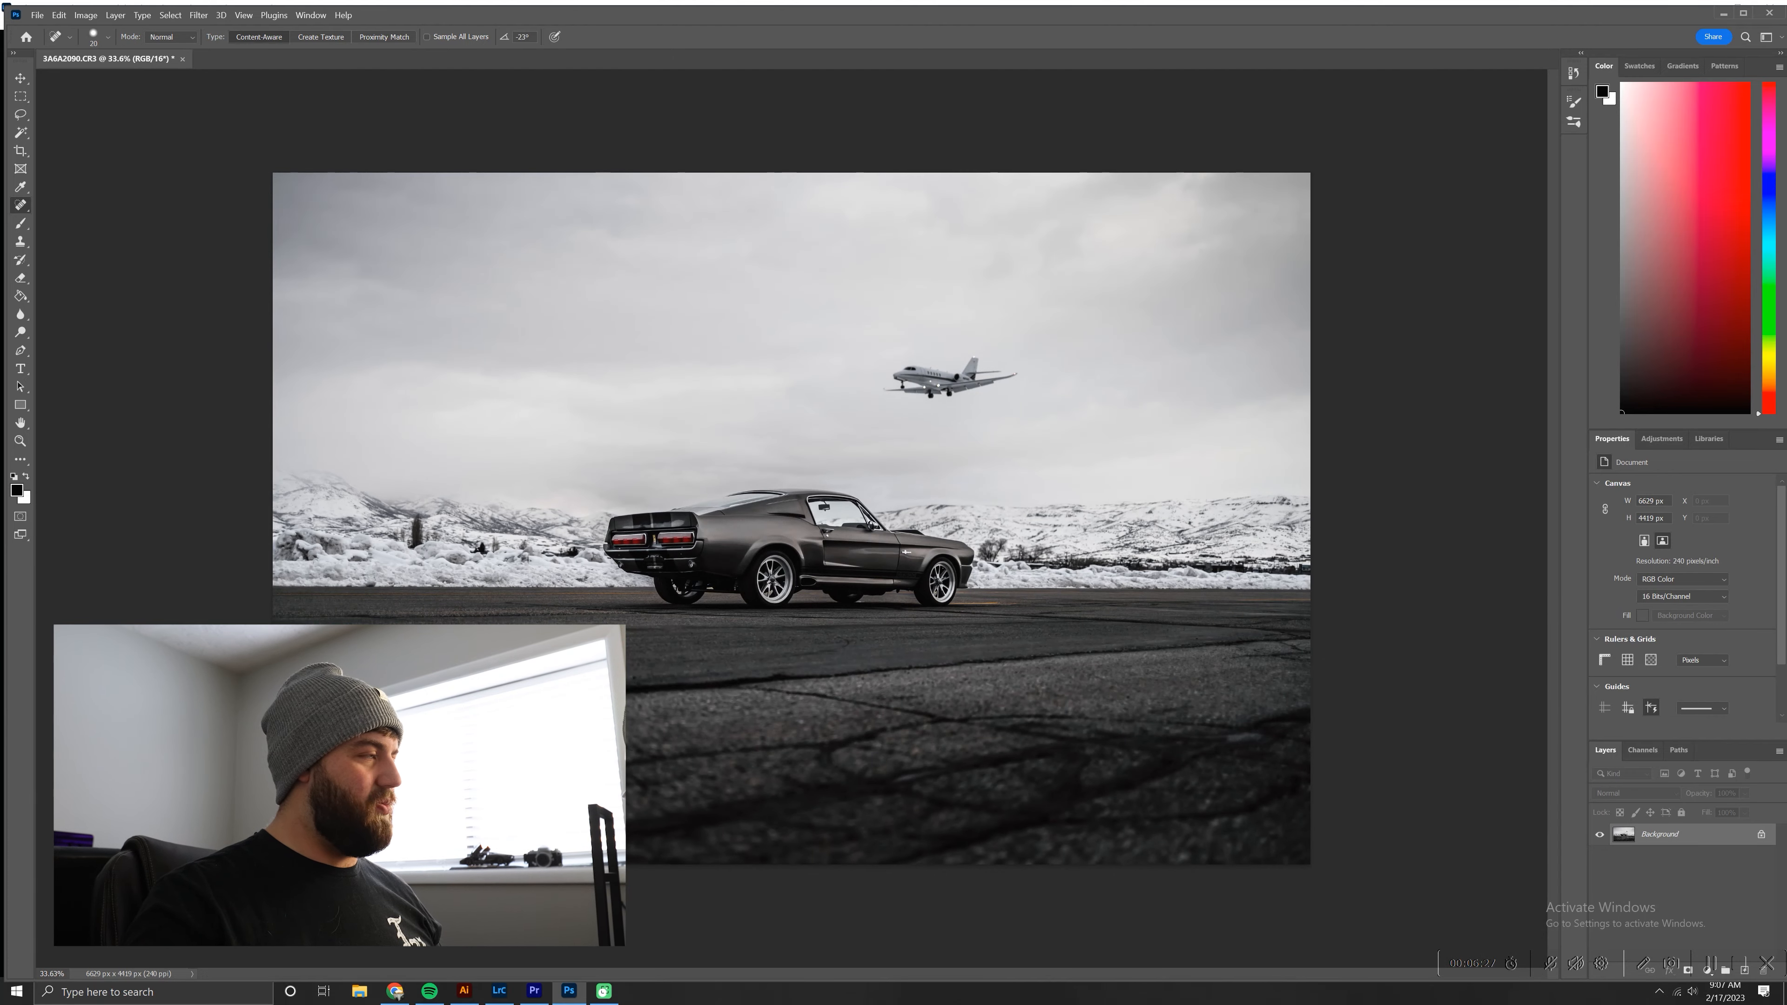
- Examine the car's wheels, underbody and the pavement around it up close for spots that need healing
scroll(837, 639, "up", 4)
scroll(995, 633, "up", 1)
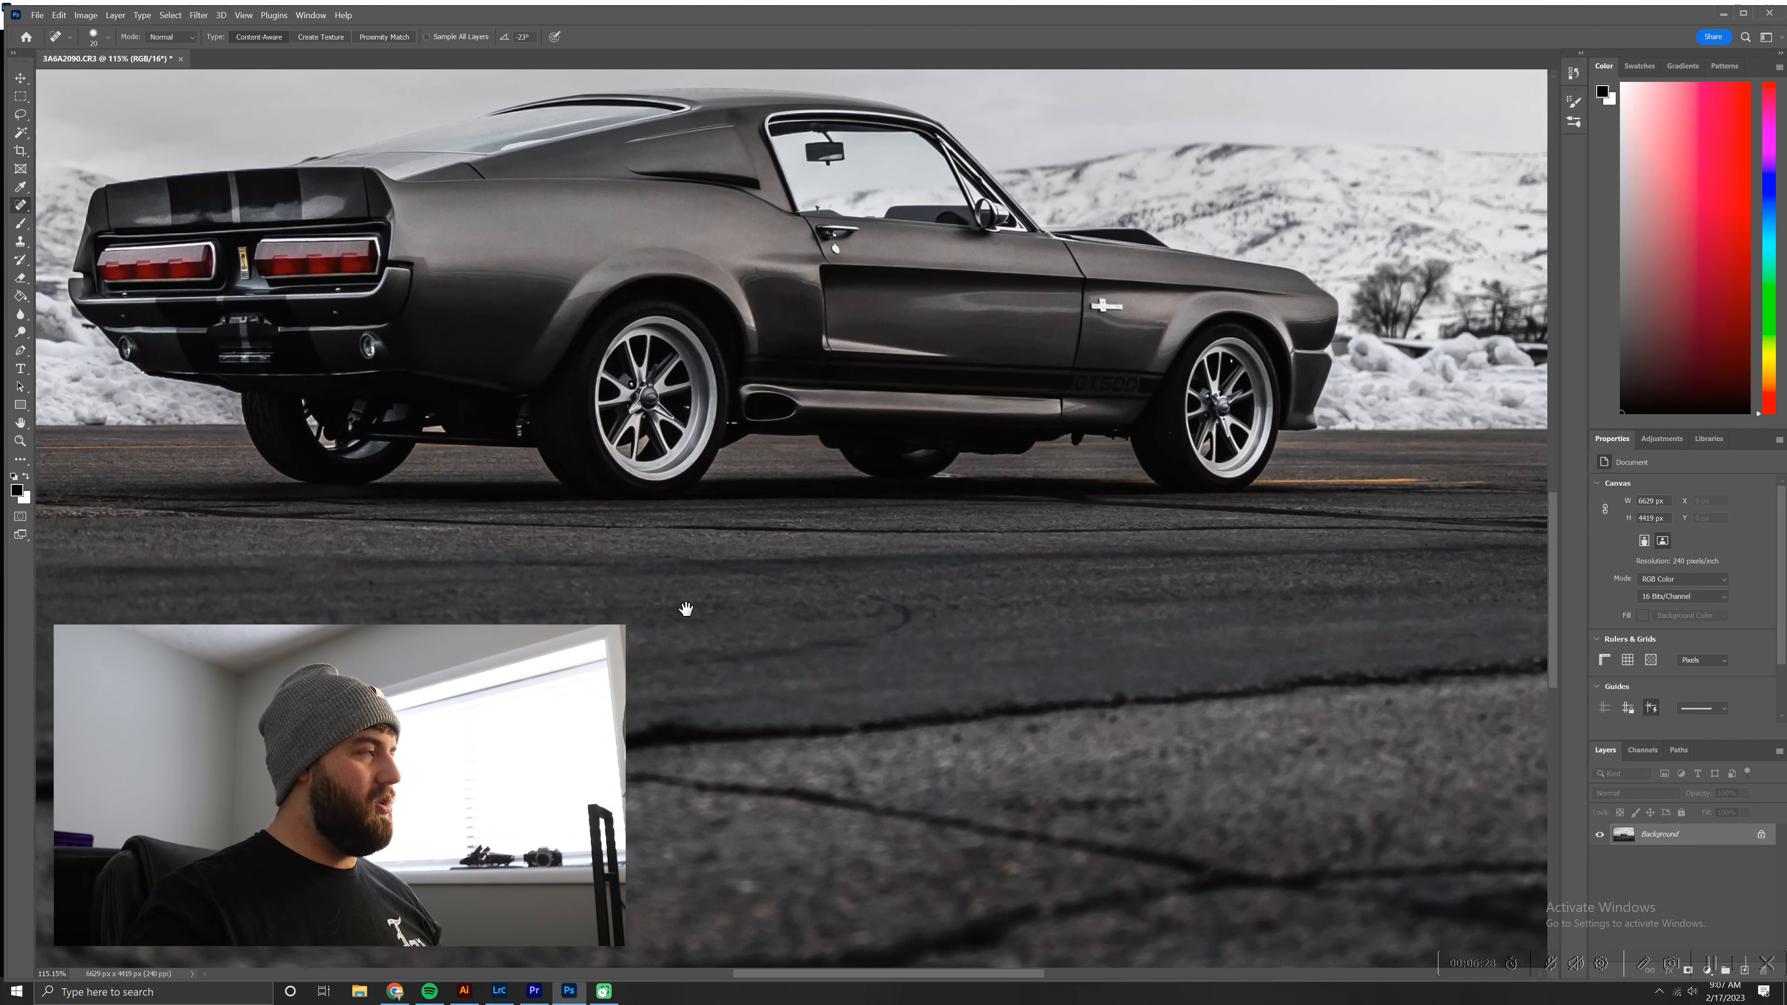
left_click_drag(549, 577, 1005, 684)
scroll(623, 451, "up", 2)
scroll(634, 461, "down", 3)
mouse_move(1058, 558)
left_mouse_down()
mouse_move(492, 558)
mouse_move(1104, 559)
mouse_move(665, 734)
left_mouse_up()
left_click_drag(1136, 673, 531, 395)
scroll(772, 591, "down", 2)
scroll(624, 499, "up", 5)
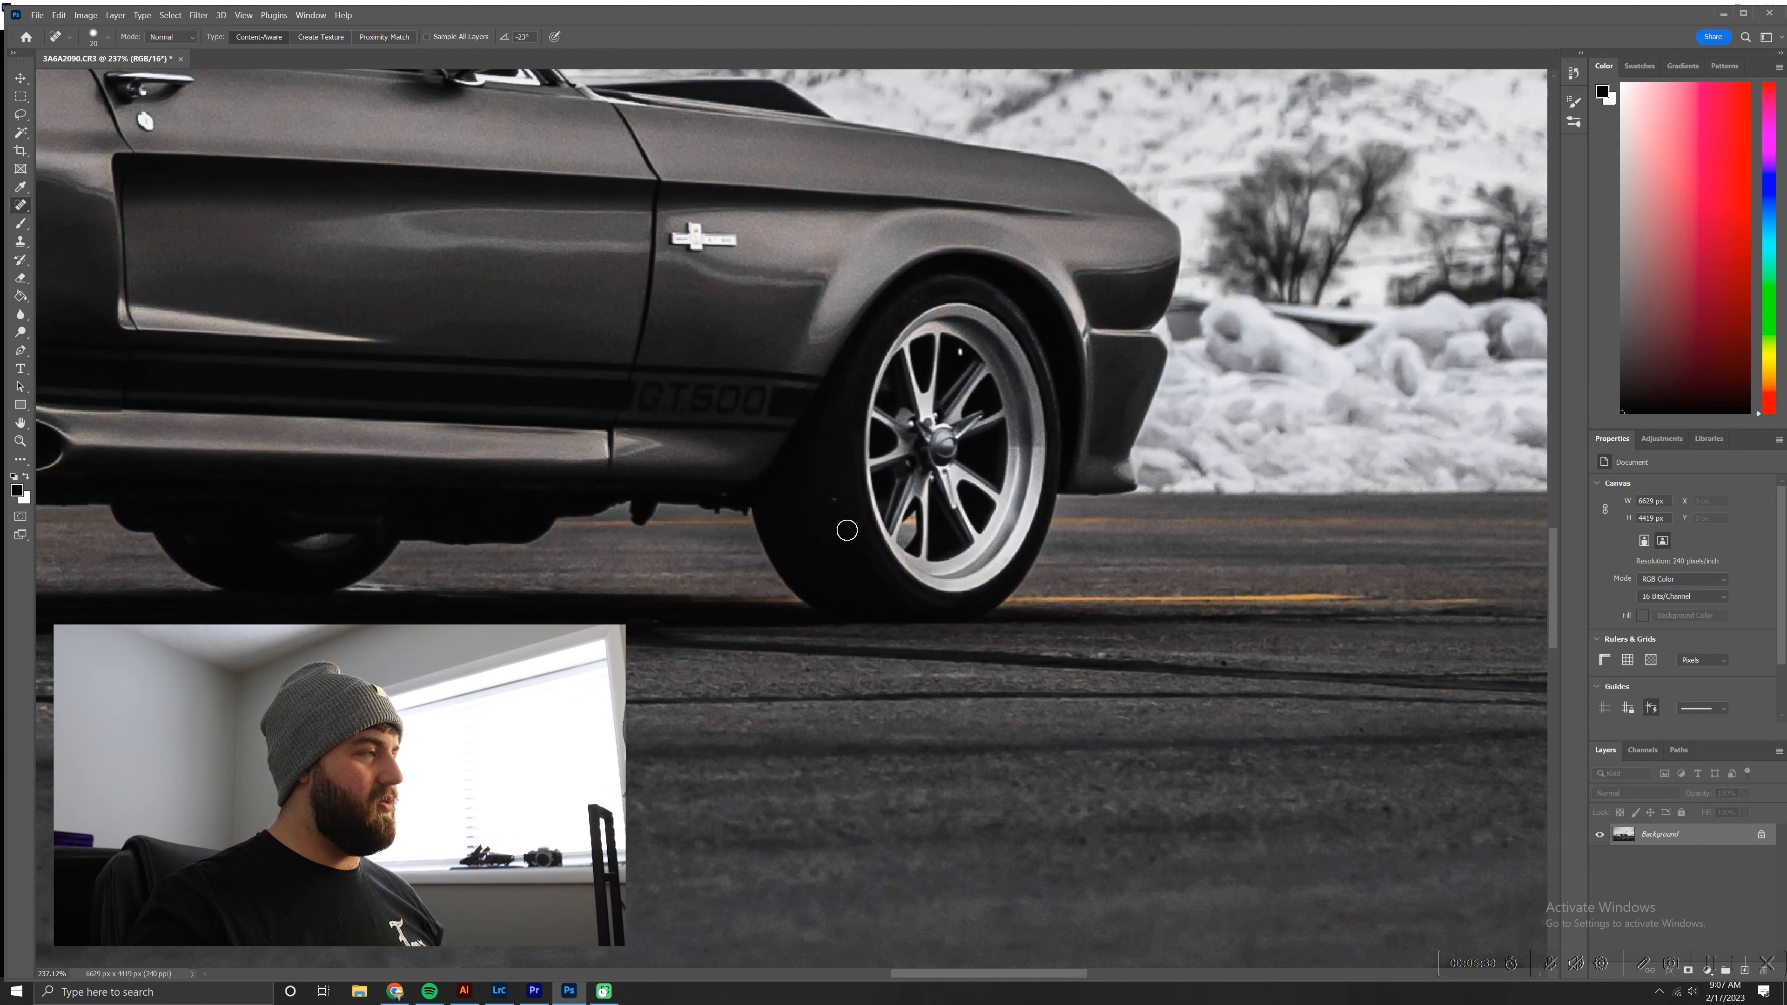
left_click_drag(293, 538, 1256, 523)
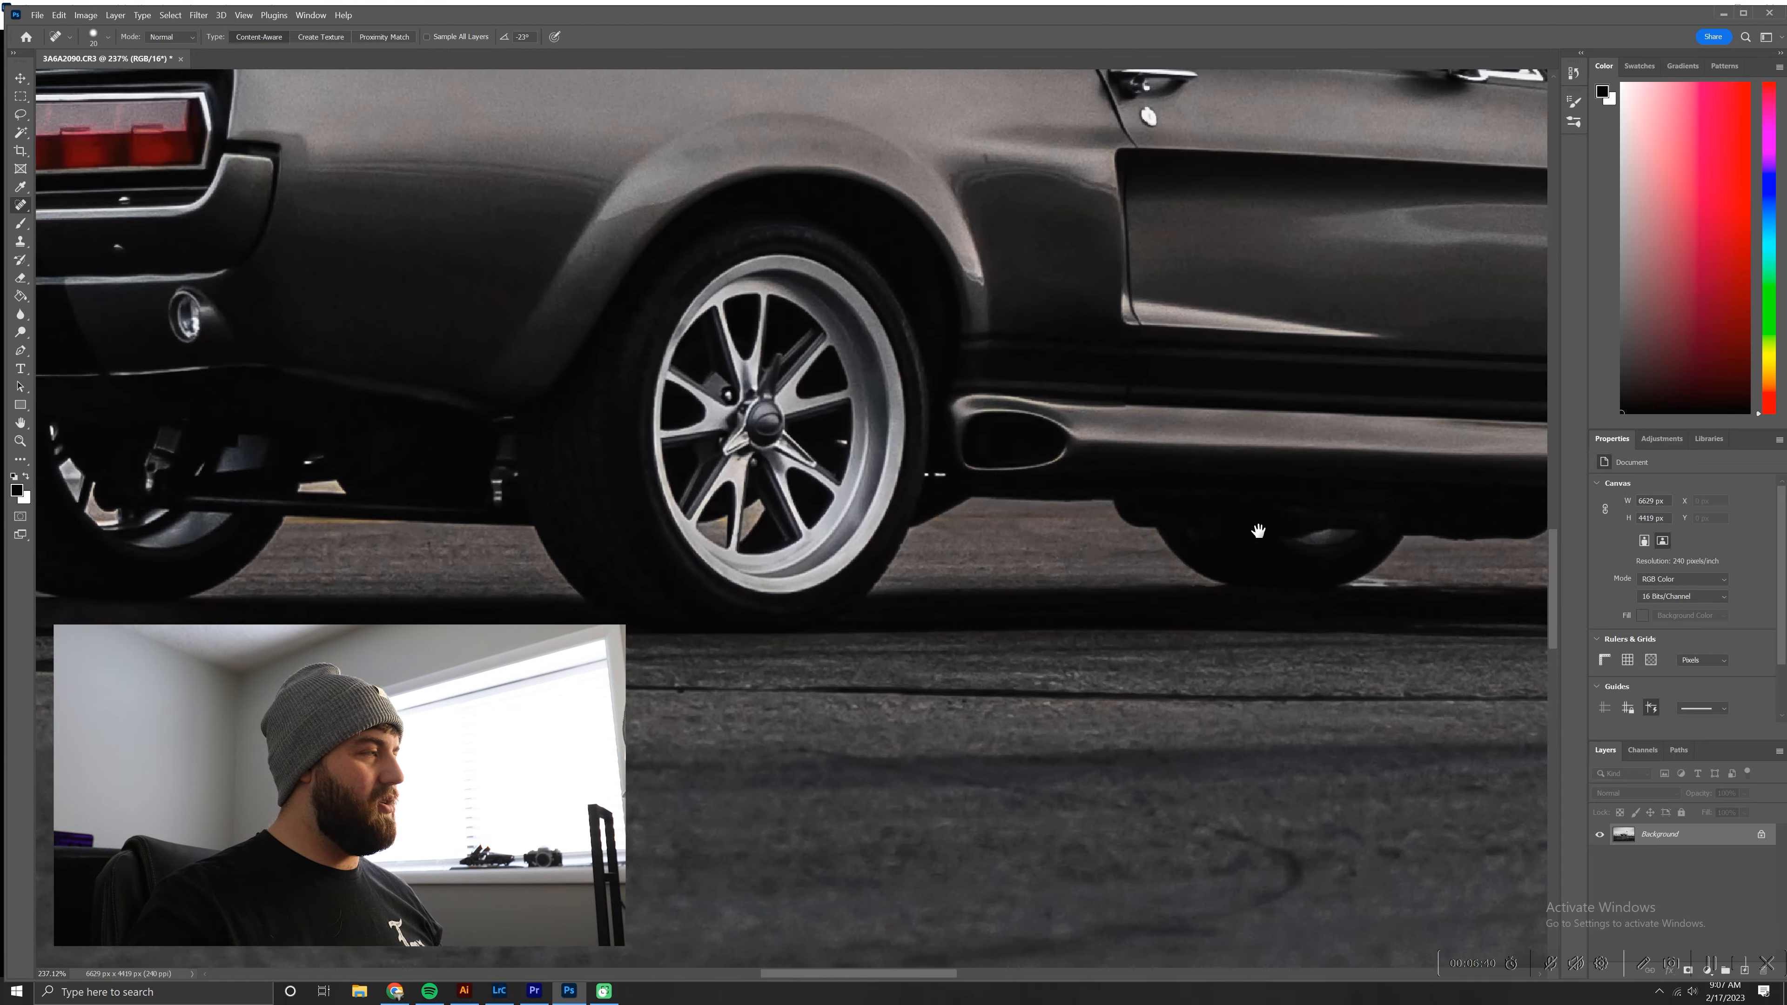
scroll(1257, 528, "down", 1)
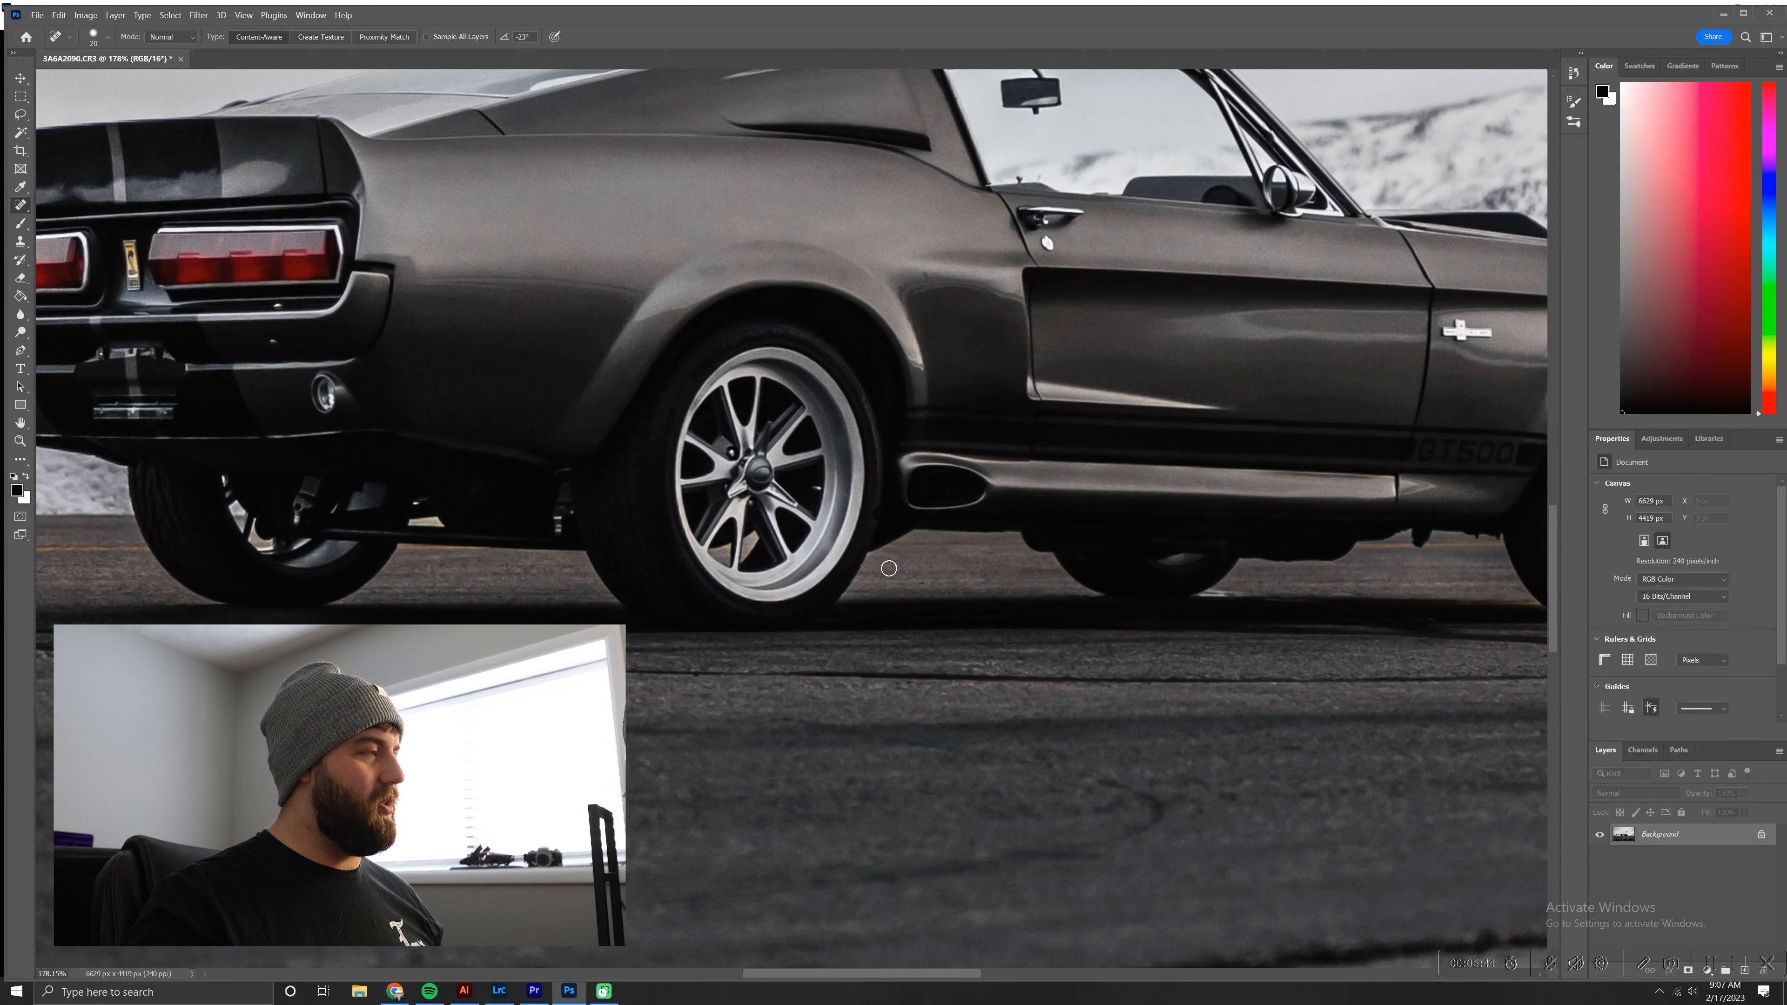
scroll(727, 568, "down", 3)
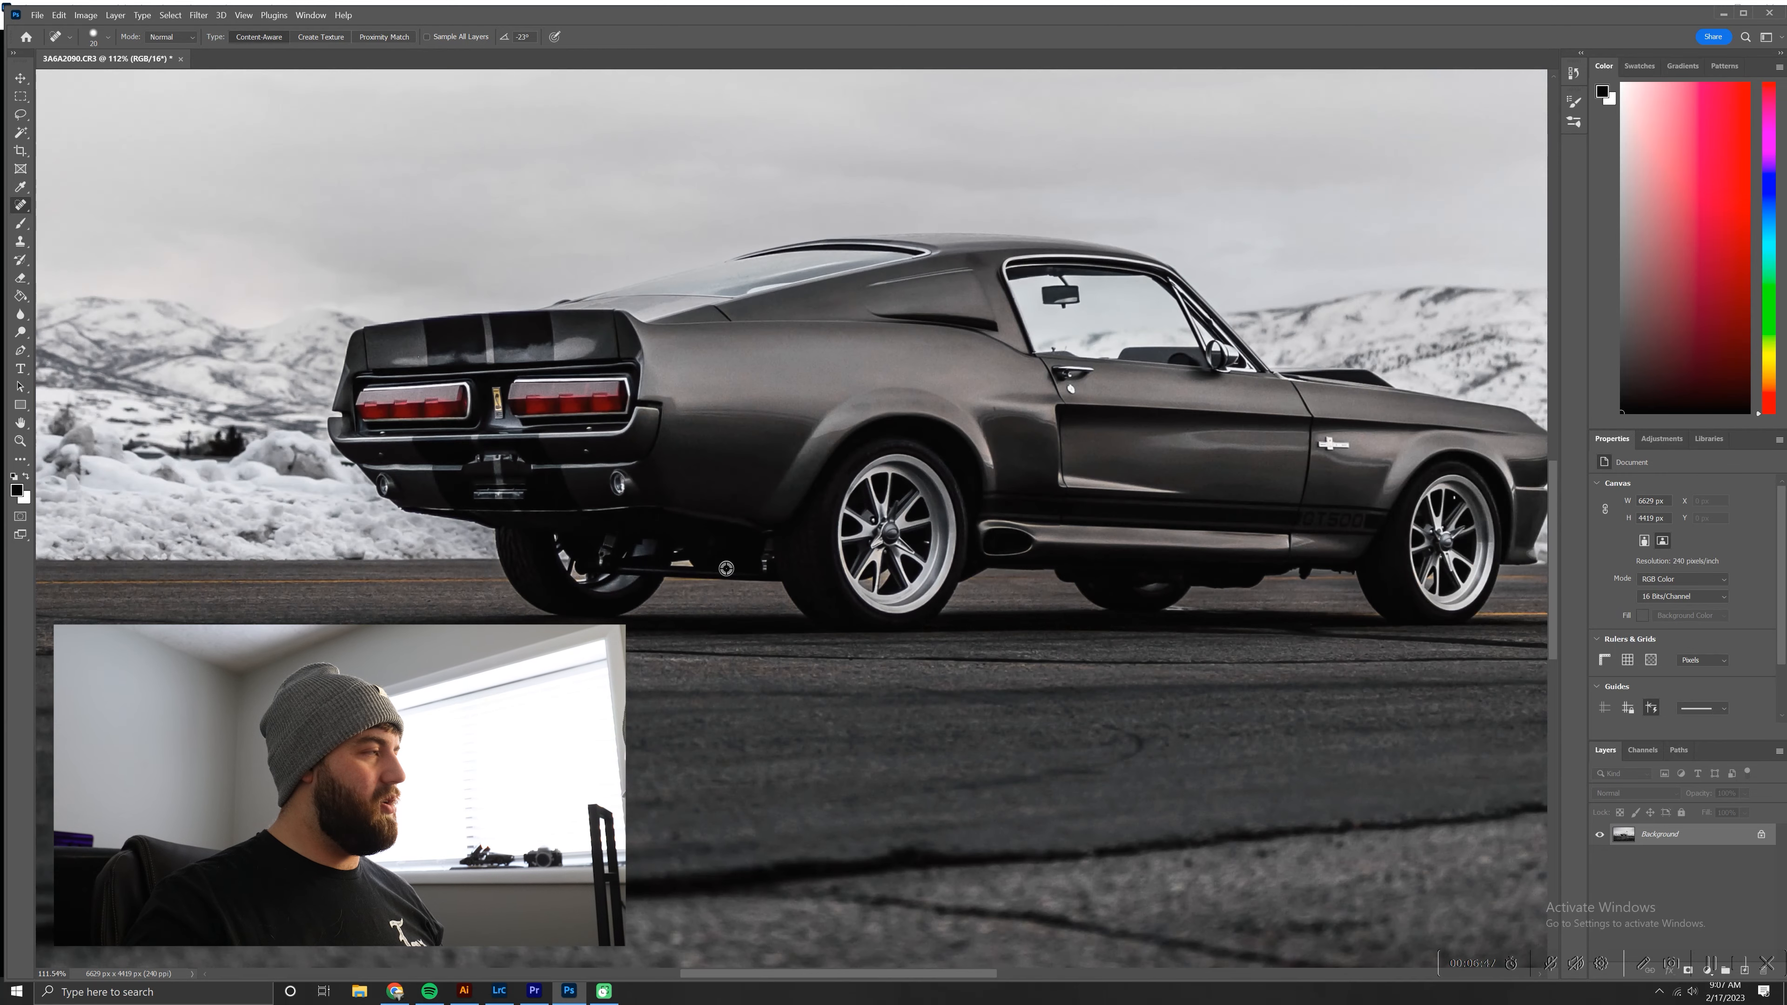
scroll(726, 569, "down", 4)
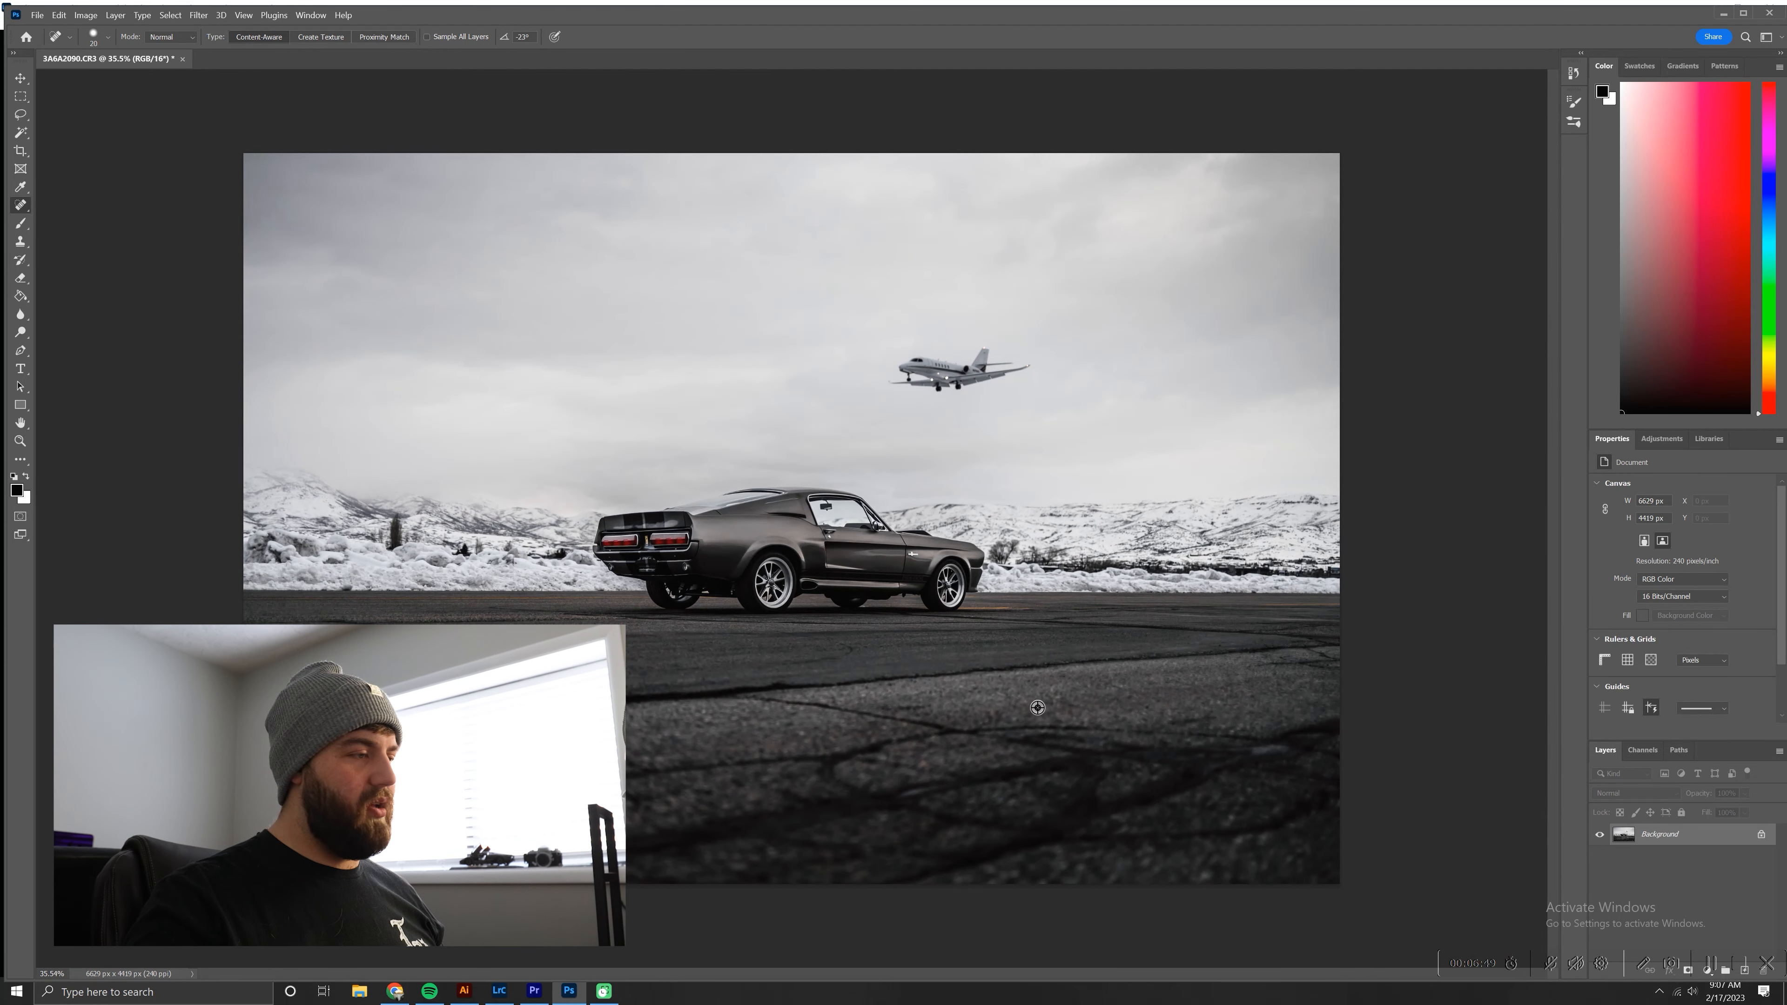
- Heal the small marks on the pavement ahead of the car, and check the snowbank behind the car
scroll(1037, 707, "up", 1)
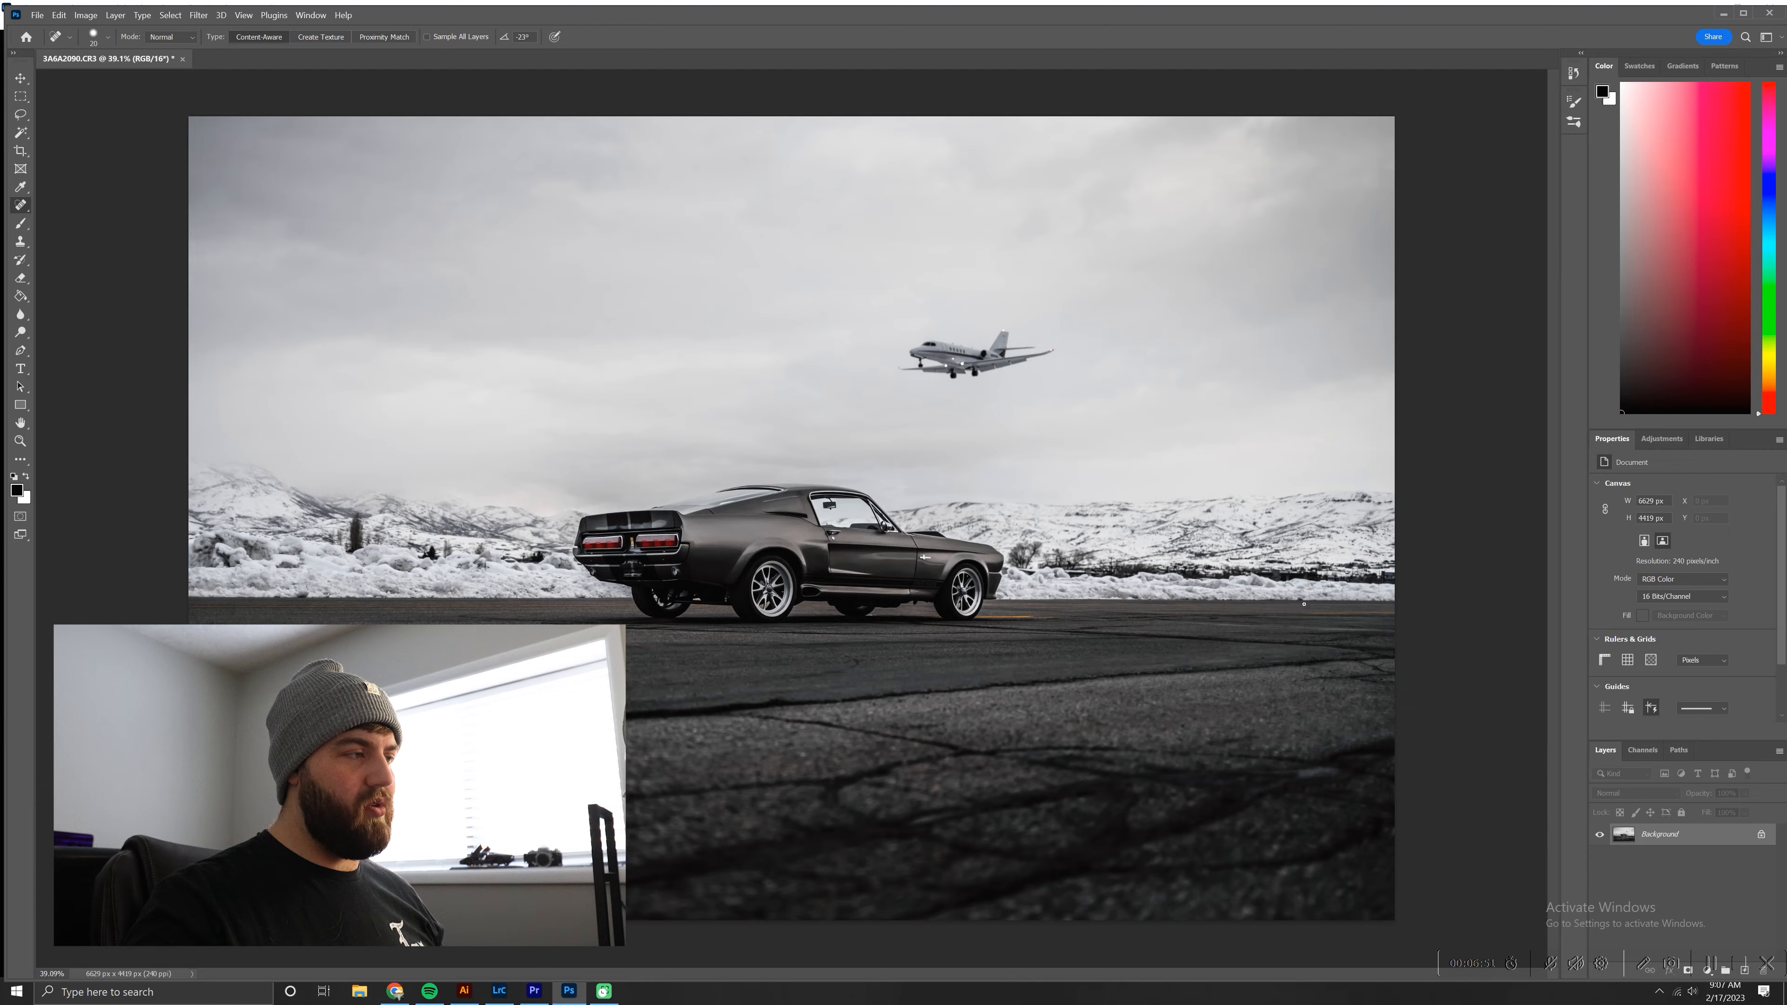
scroll(1304, 603, "up", 3)
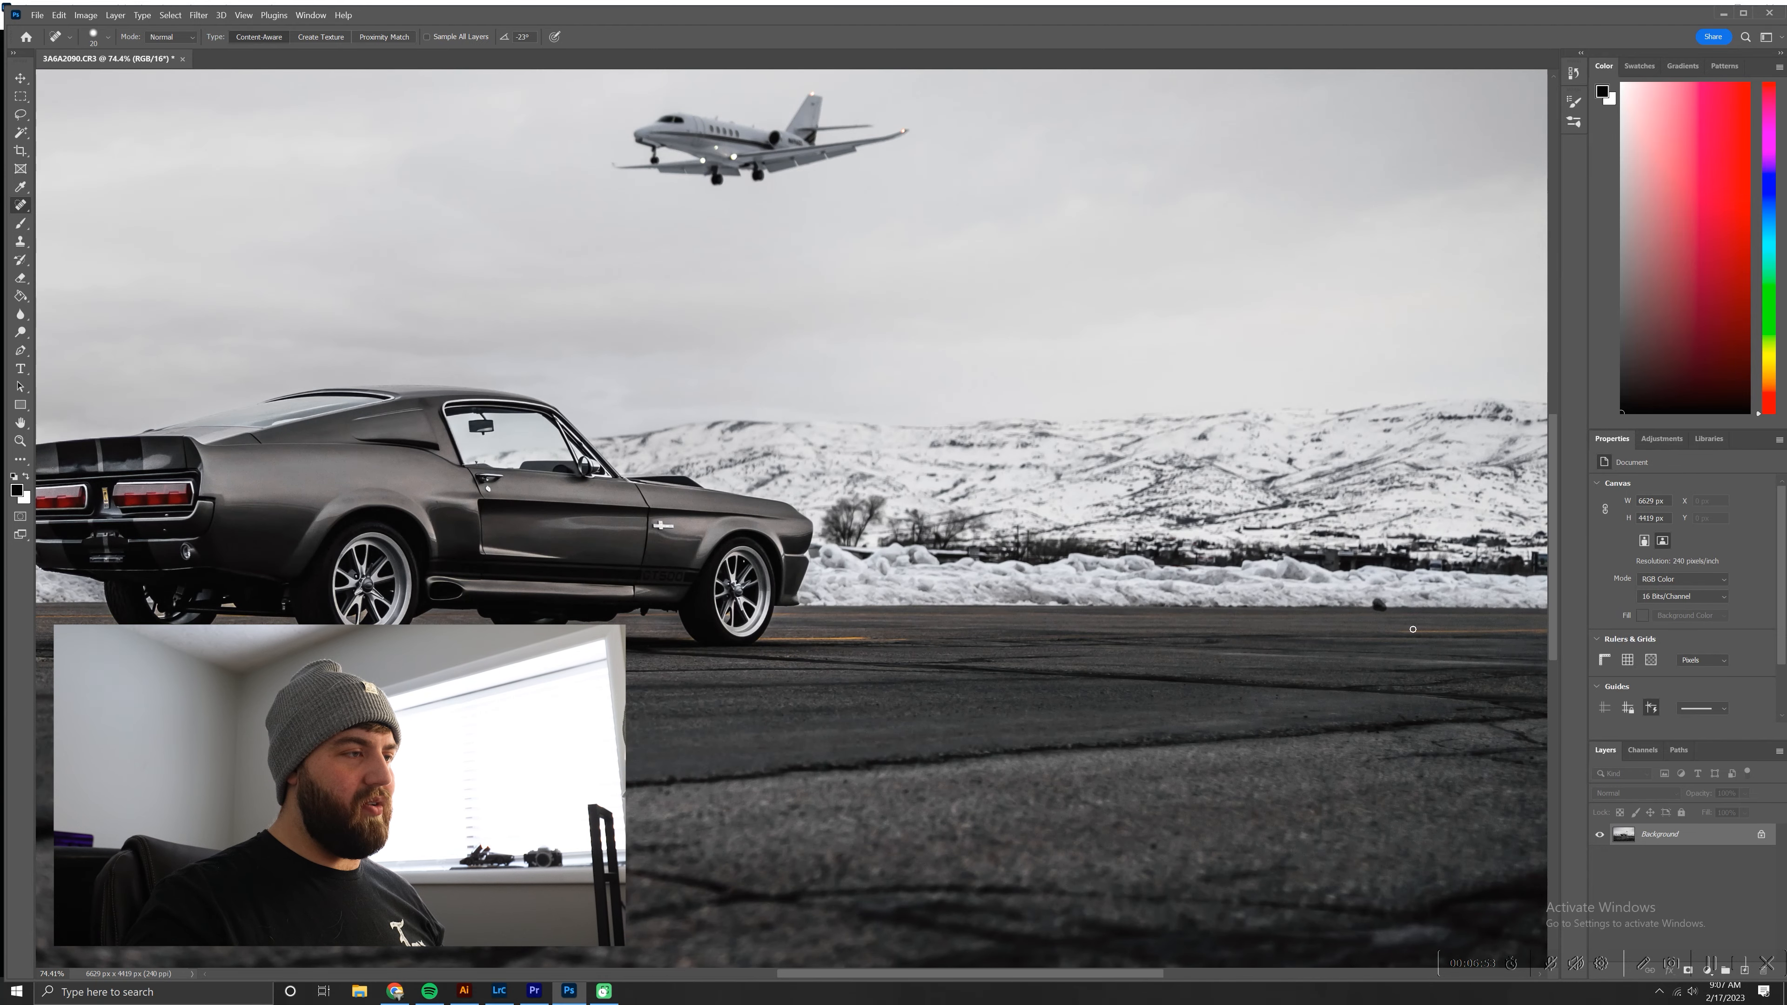
mouse_move(1378, 659)
left_mouse_down()
mouse_move(1191, 670)
mouse_move(1398, 687)
left_mouse_up()
left_click_drag(654, 286, 1199, 426)
left_click_drag(605, 638, 1245, 382)
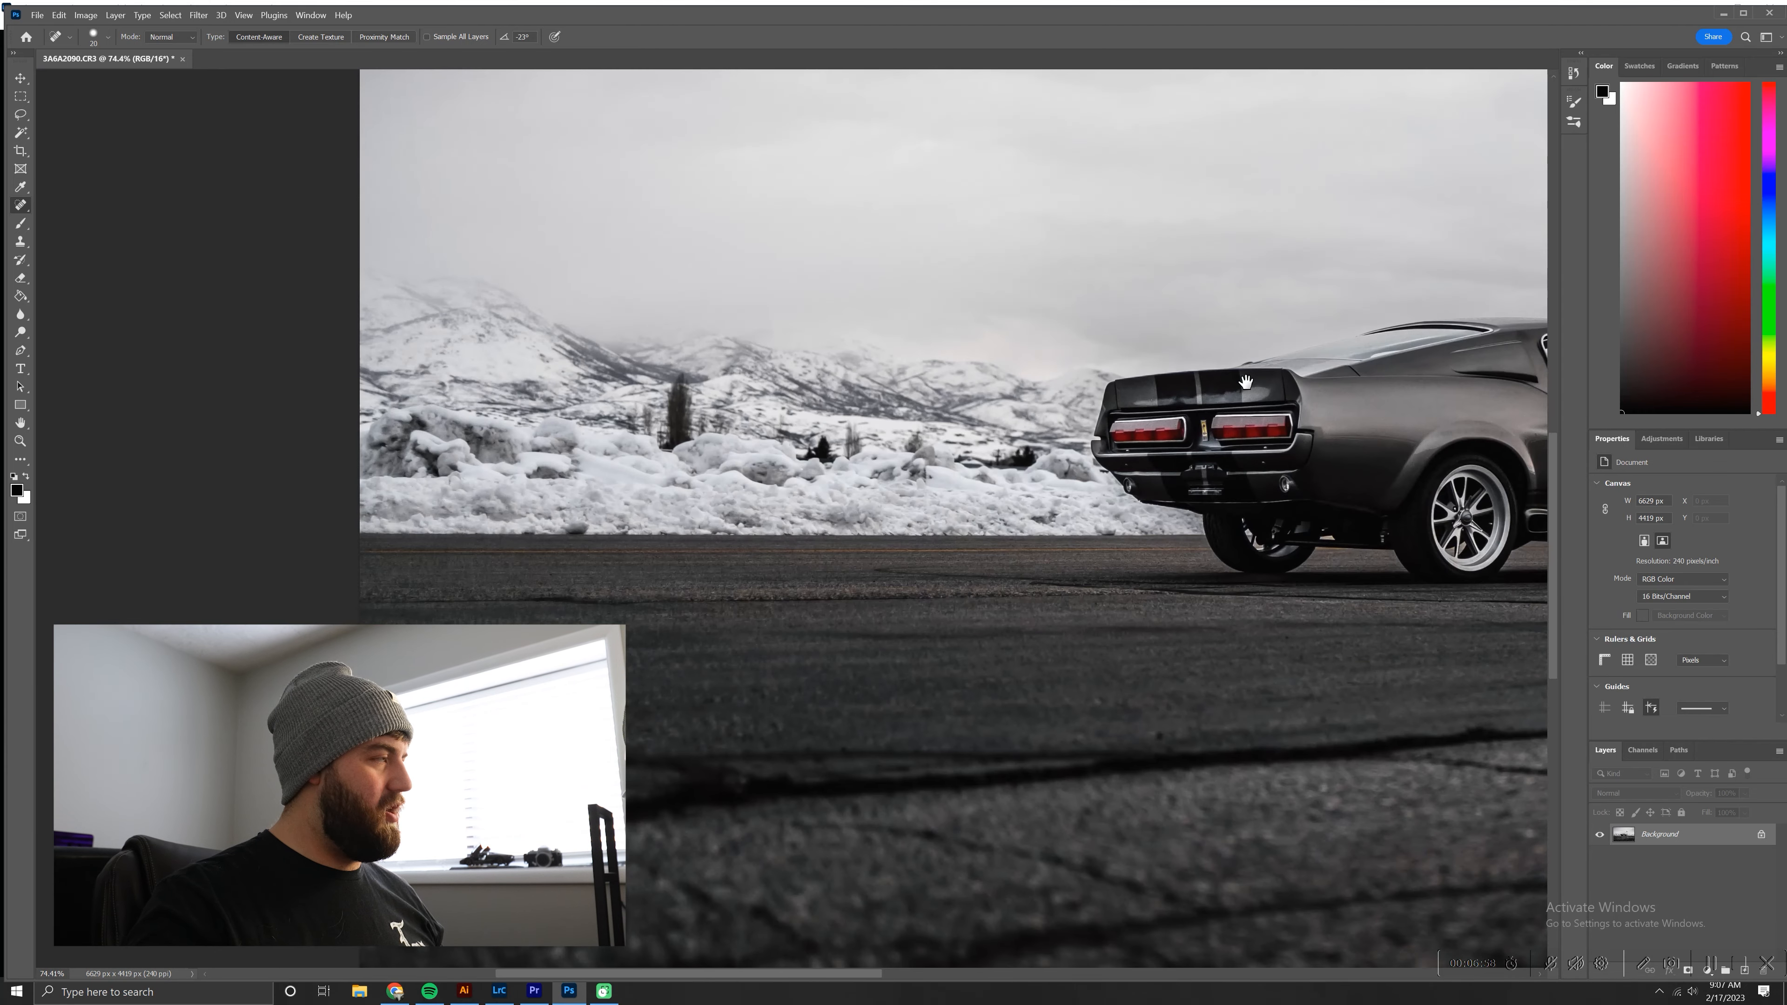
scroll(851, 541, "down", 5)
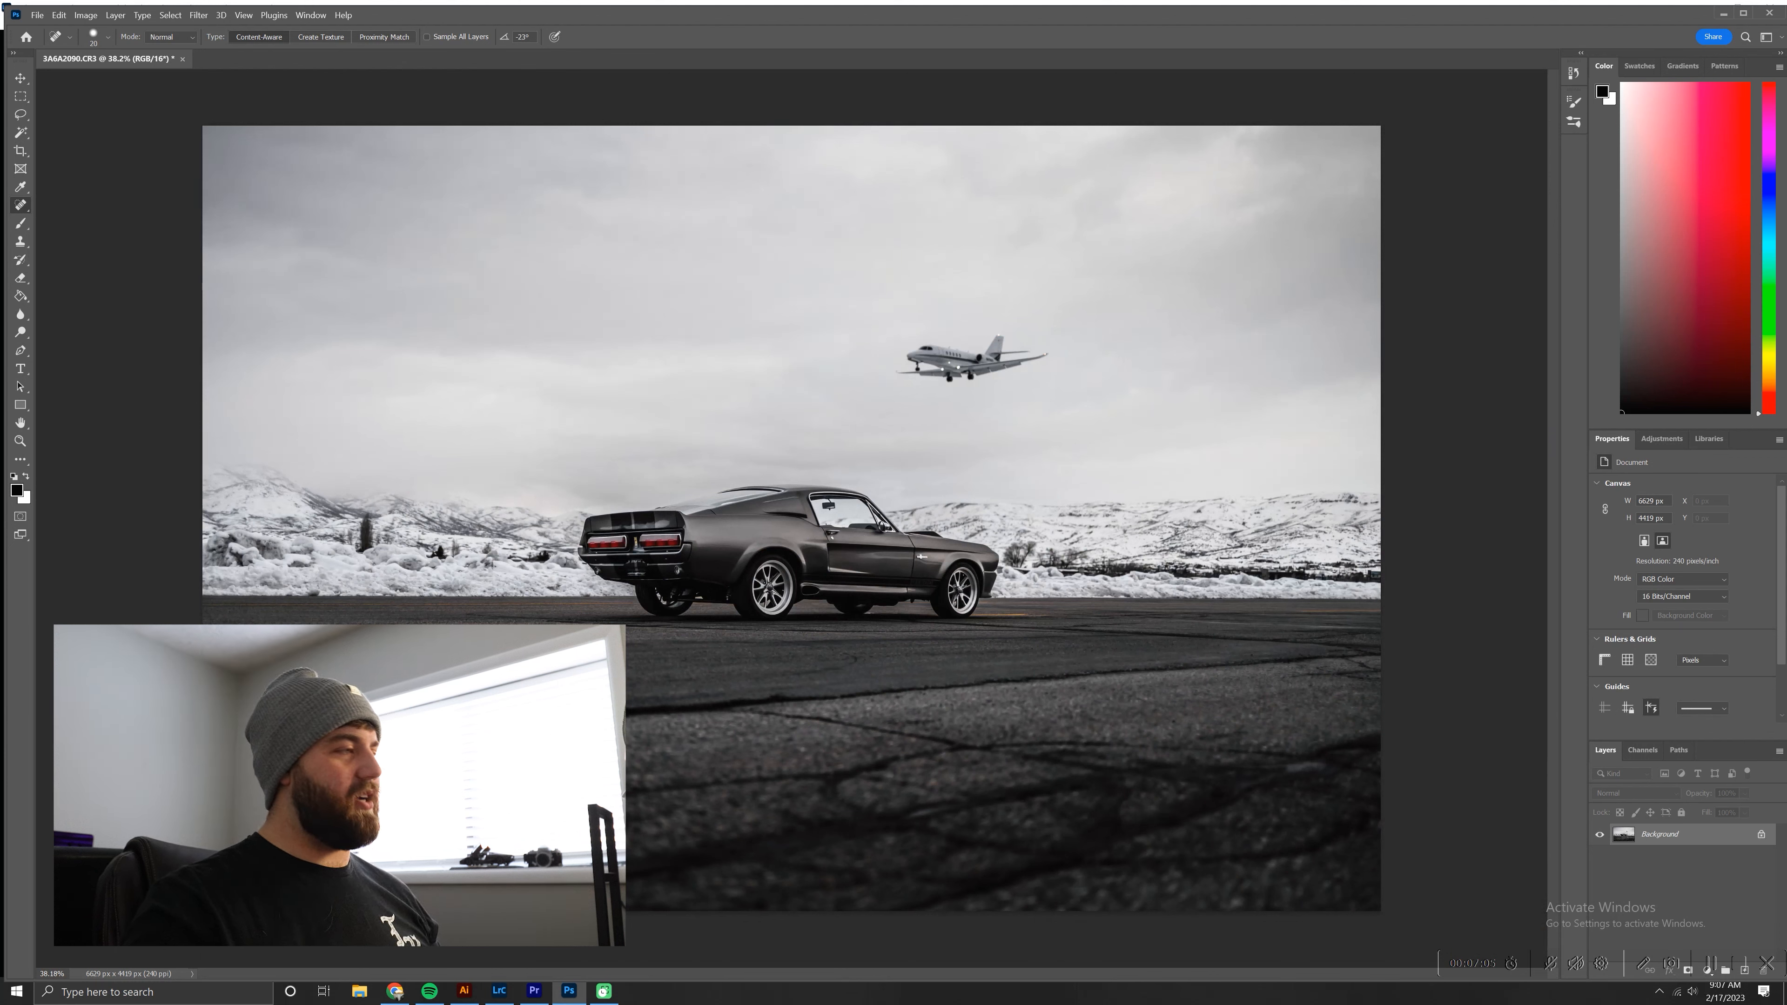
- Save the retouched photo and switch back to Lightroom Classic
left_click(38, 16)
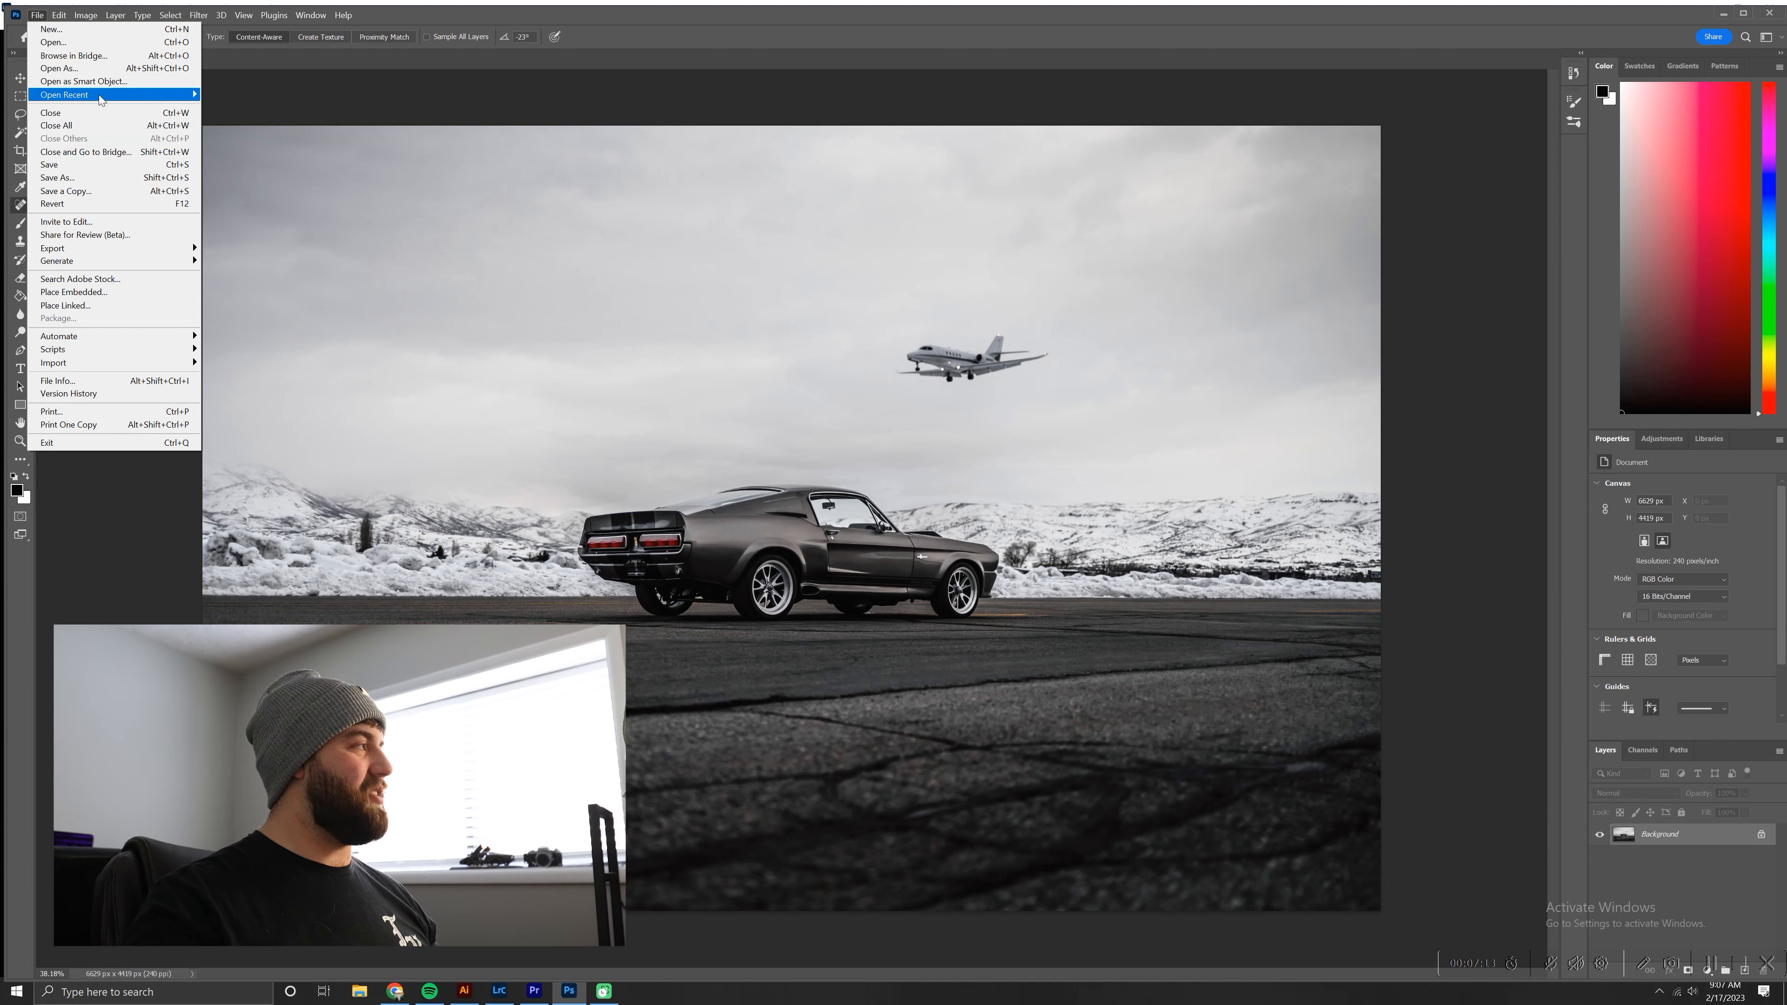
left_click(82, 178)
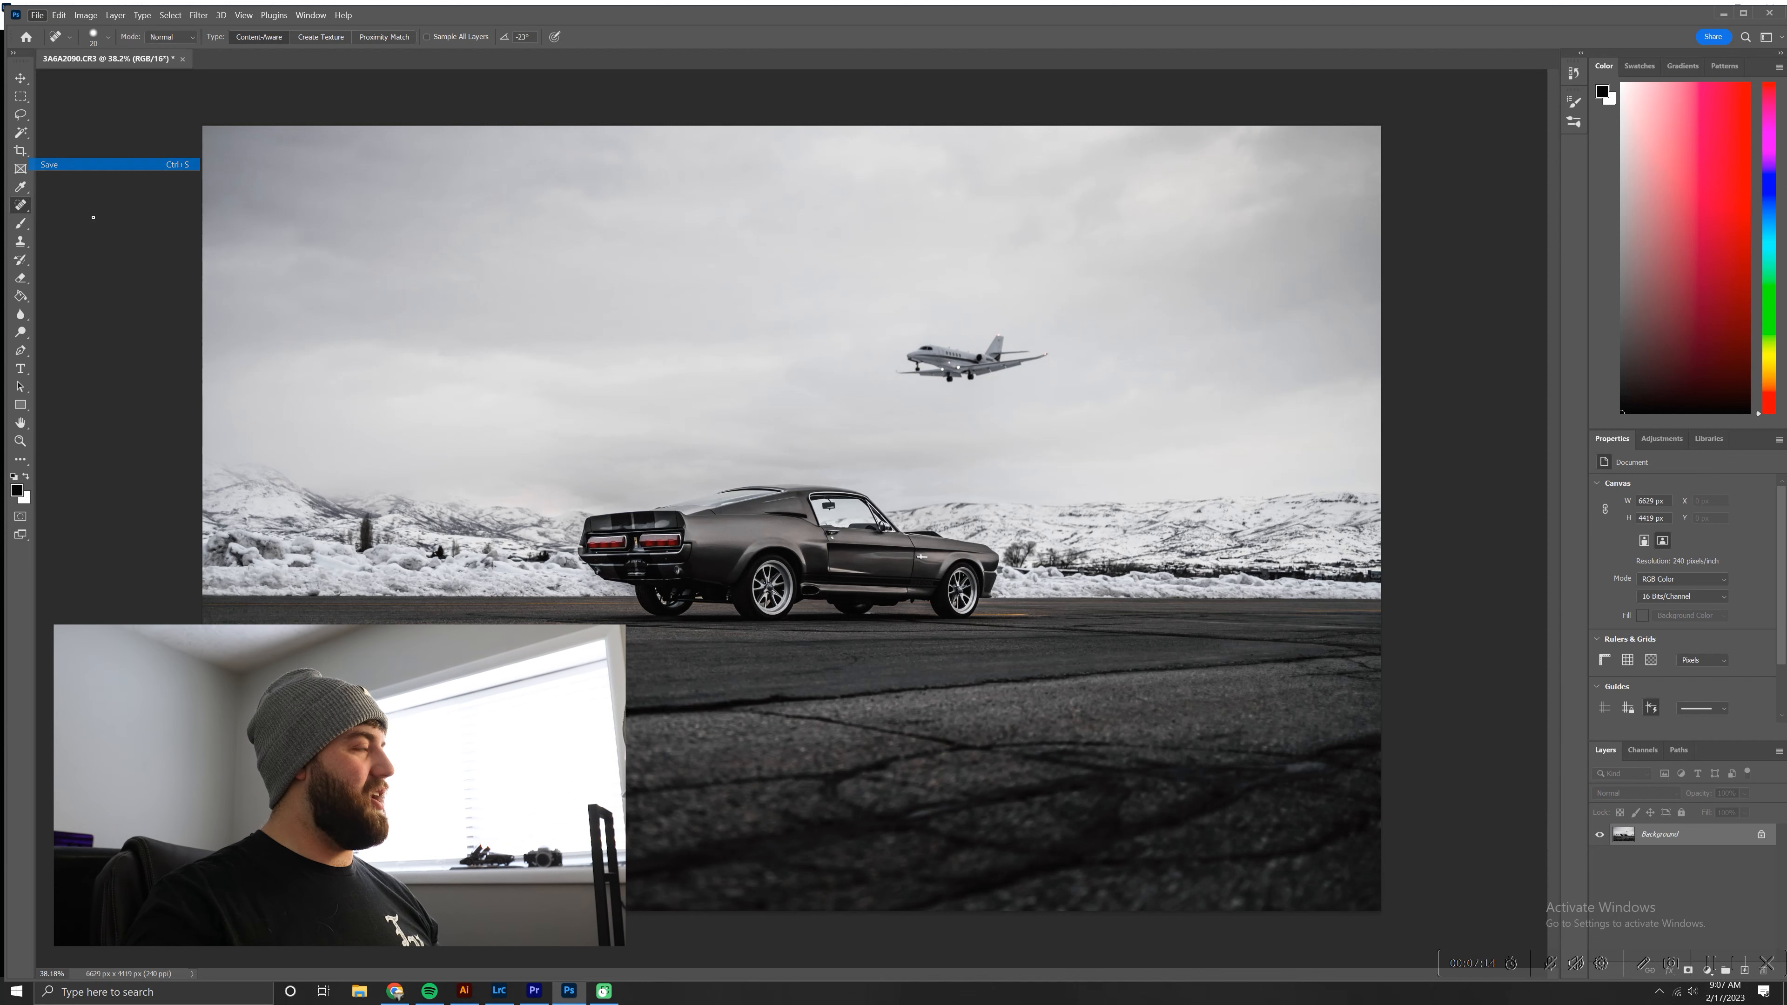
left_click(499, 990)
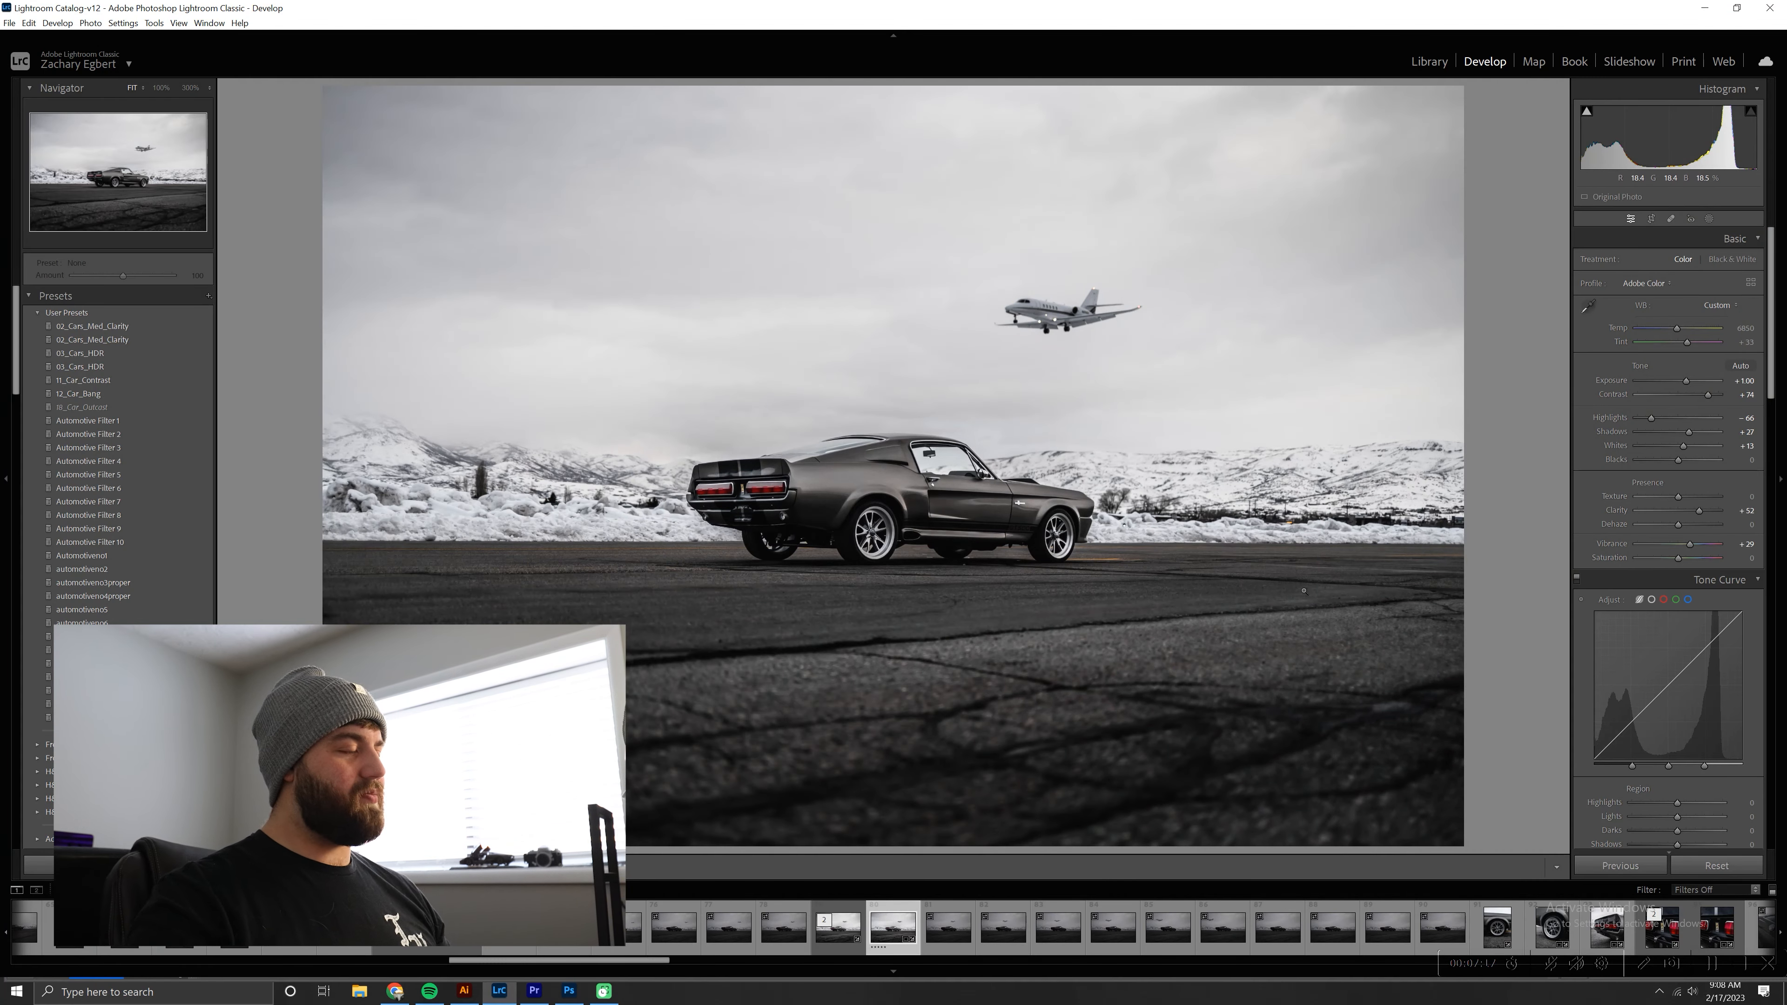